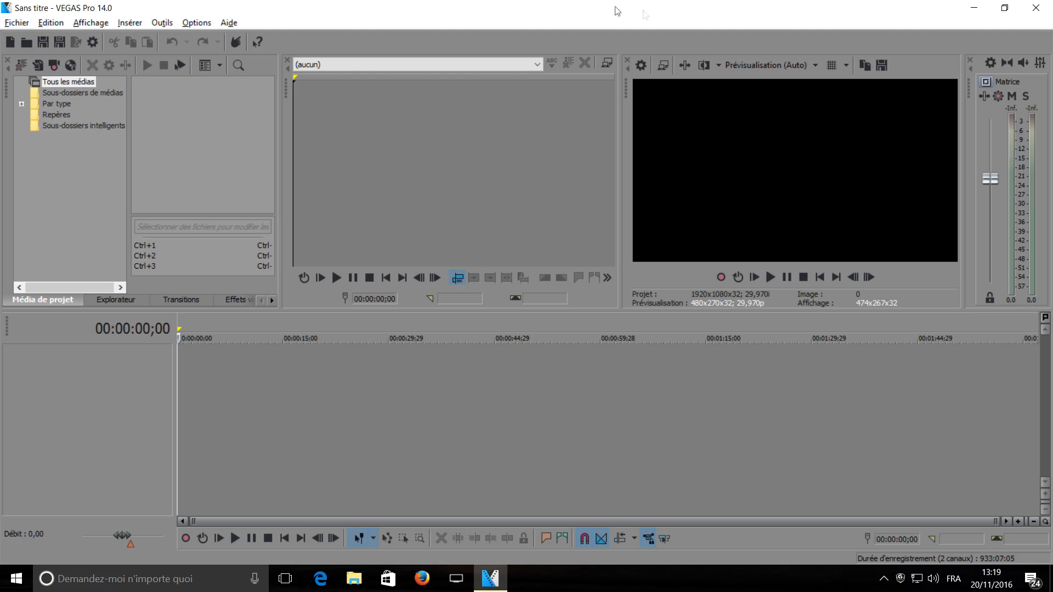
pyautogui.click(974, 7)
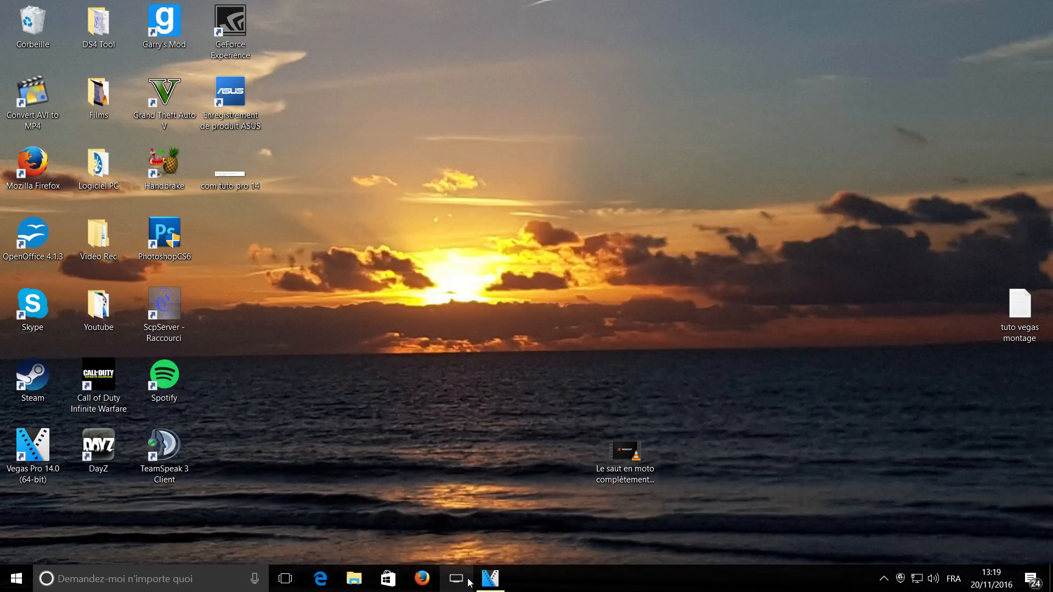
pyautogui.click(468, 579)
pyautogui.click(490, 579)
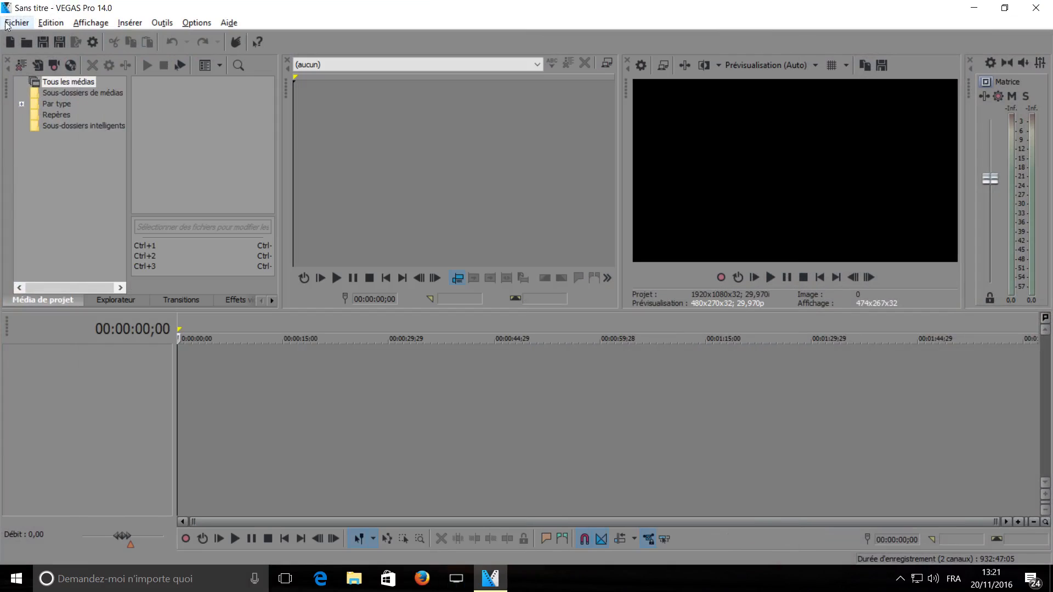
# Open the settings for a new project and review the video template list and the width and height values.
pyautogui.click(6, 24)
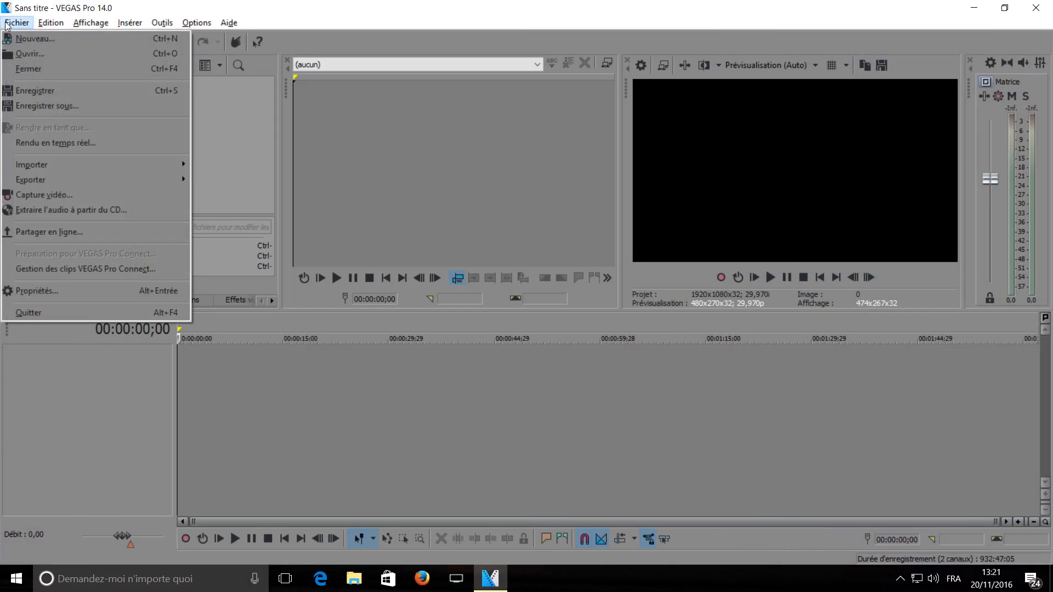
pyautogui.click(25, 42)
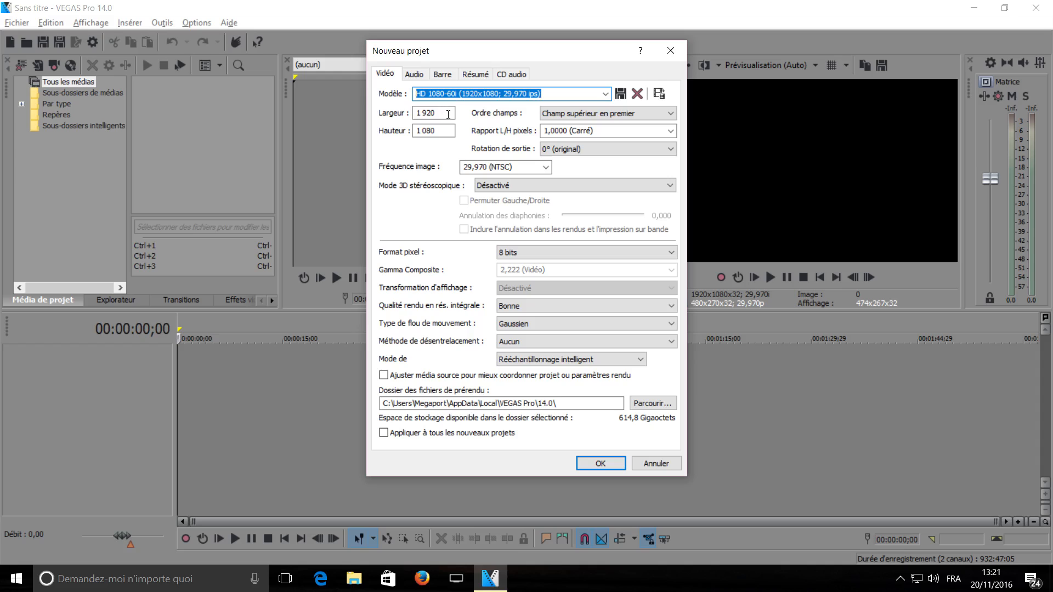
pyautogui.click(605, 94)
pyautogui.click(605, 93)
pyautogui.click(606, 95)
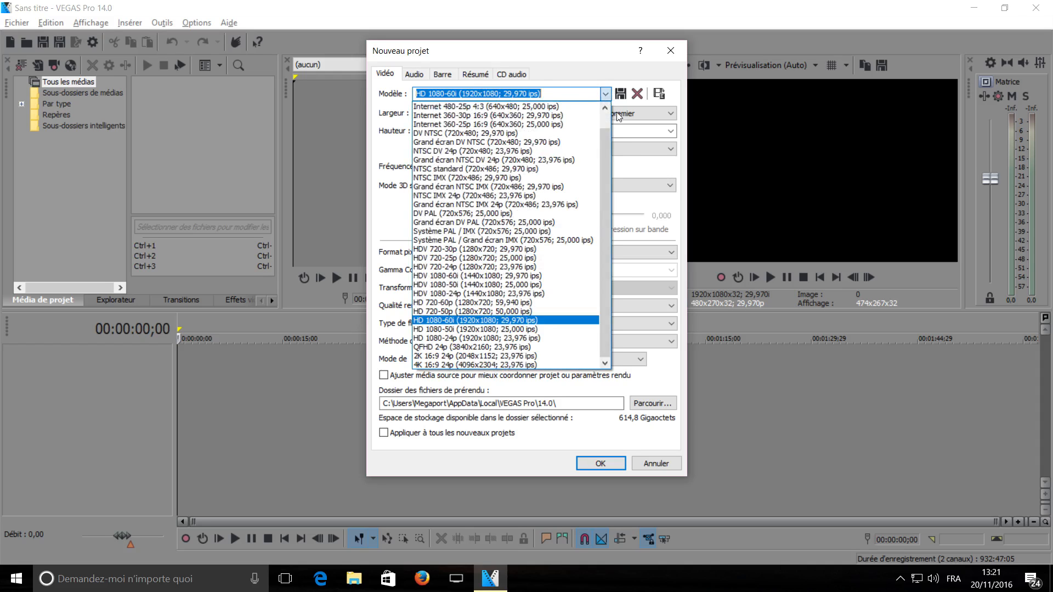
pyautogui.click(606, 94)
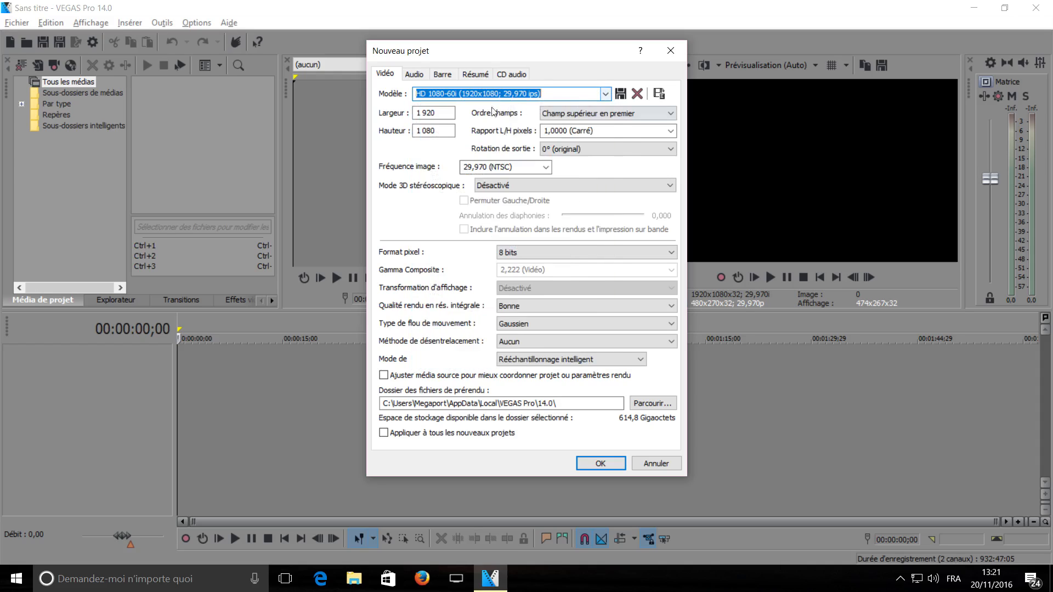
pyautogui.click(439, 110)
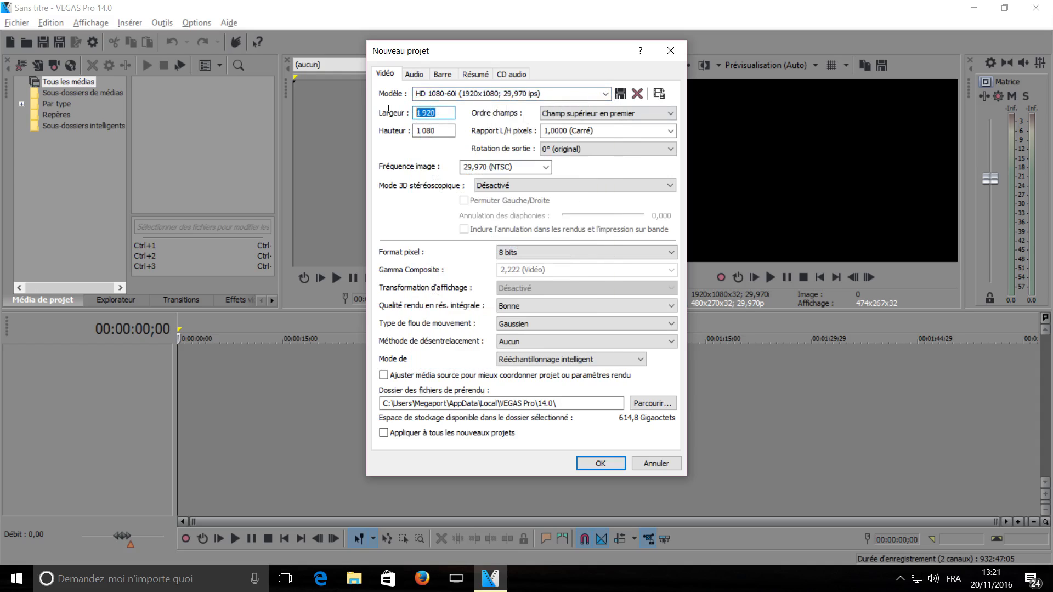
pyautogui.click(437, 130)
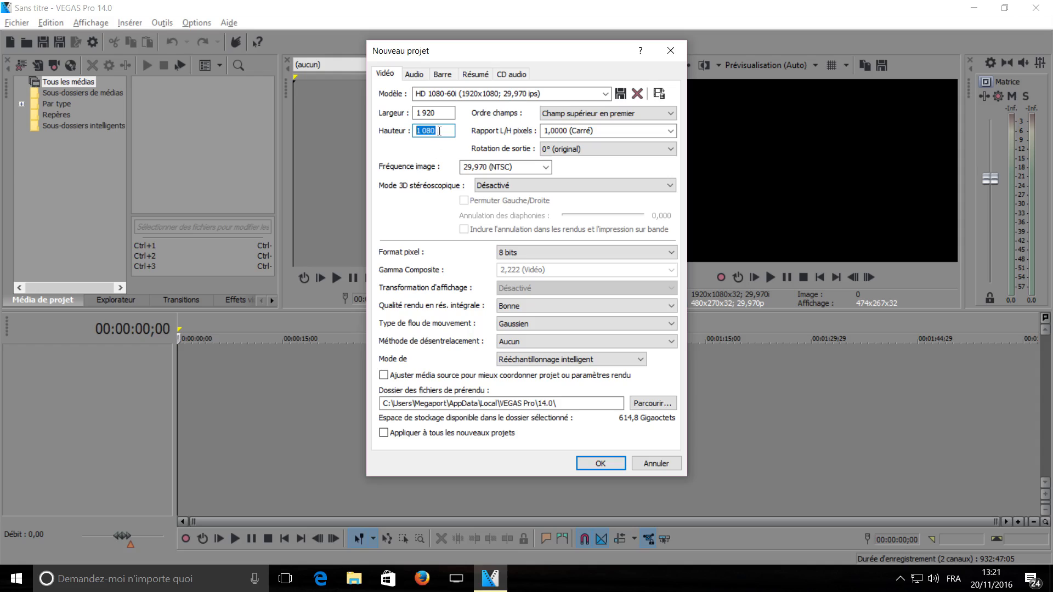
pyautogui.click(446, 108)
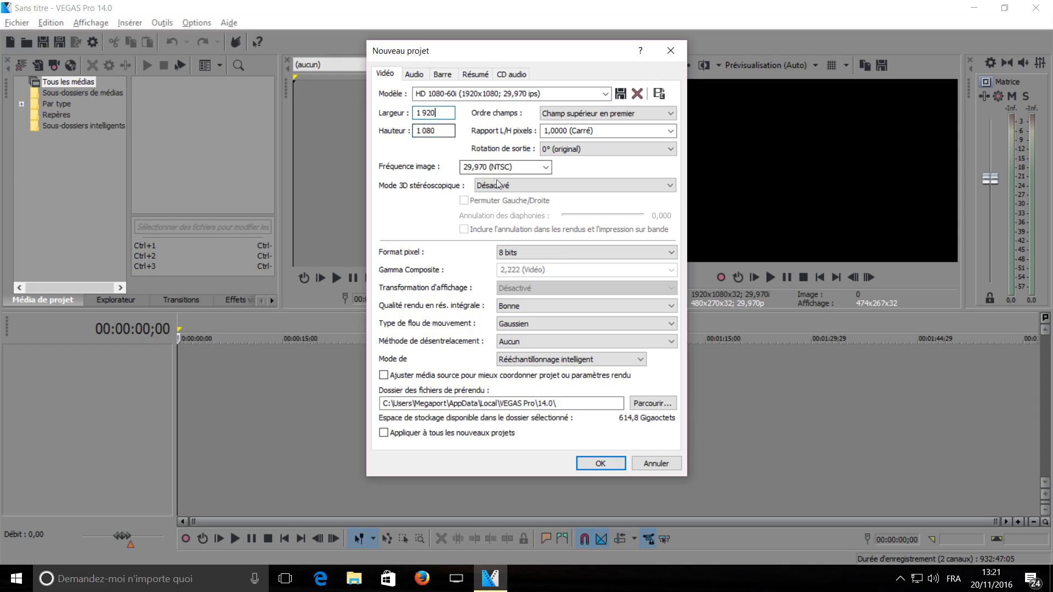
# Set the frame rate to 59,940 (double NTSC), apply the settings to all new projects, and create the project.
pyautogui.click(545, 168)
pyautogui.click(512, 259)
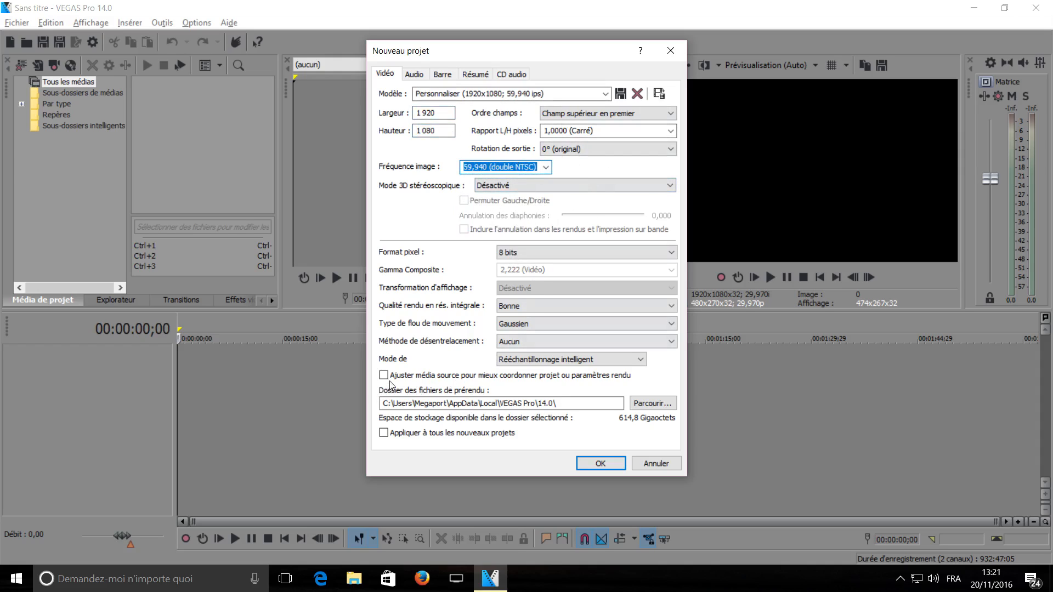
pyautogui.click(383, 433)
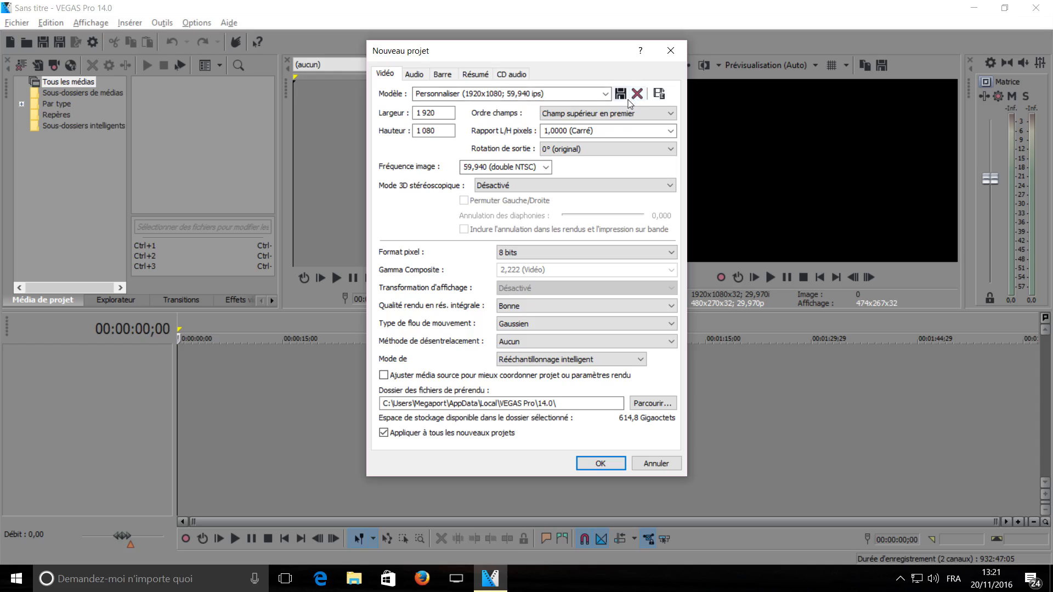
pyautogui.click(601, 463)
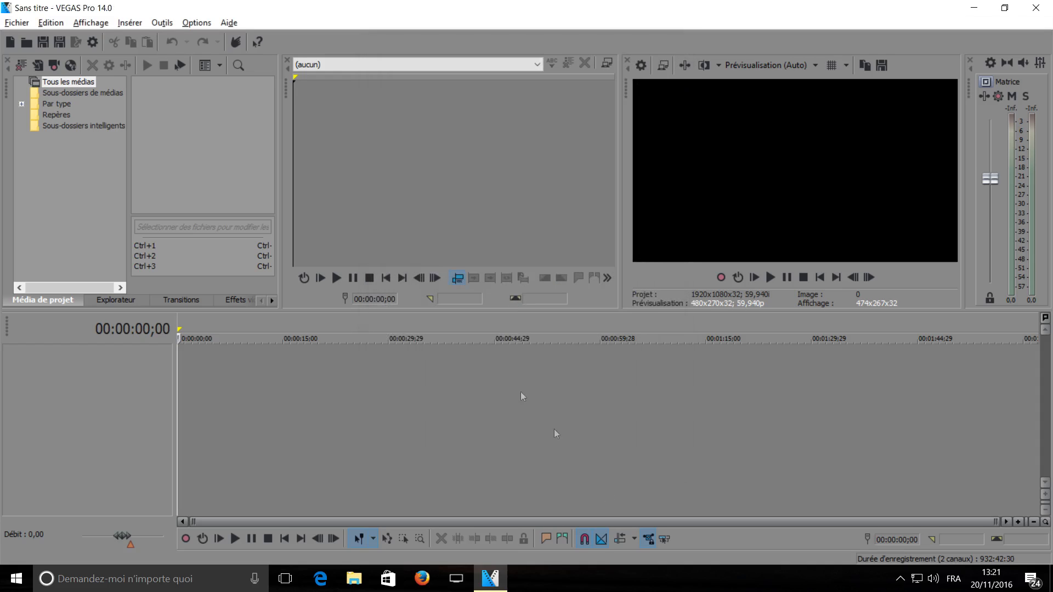
# Import the video "Le saut en moto complètement fou" from the Bureau folder into the project media.
pyautogui.click(21, 24)
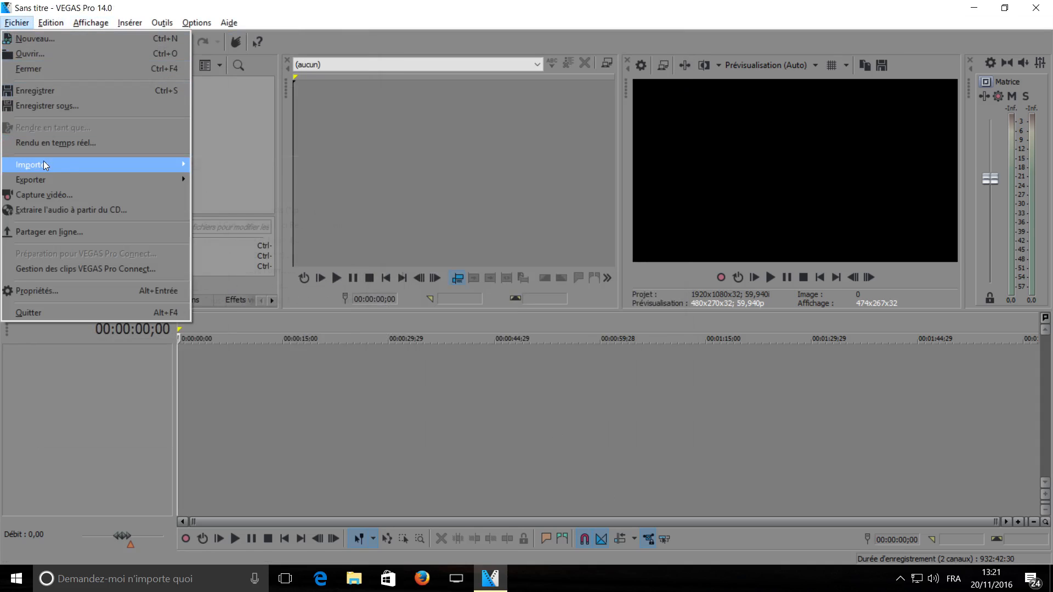
pyautogui.moveTo(44, 162)
pyautogui.click(222, 166)
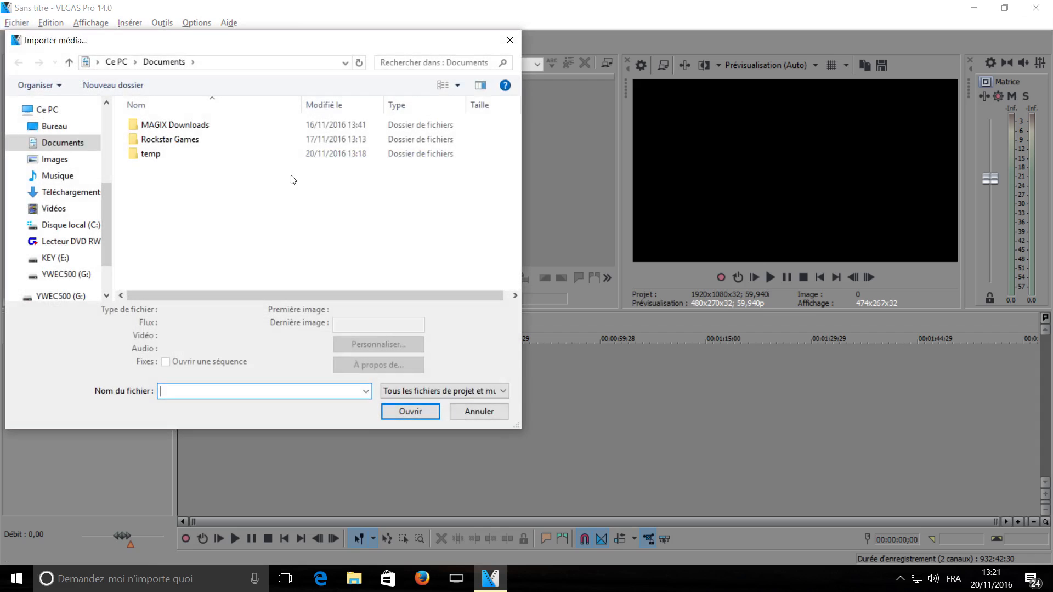
pyautogui.click(61, 134)
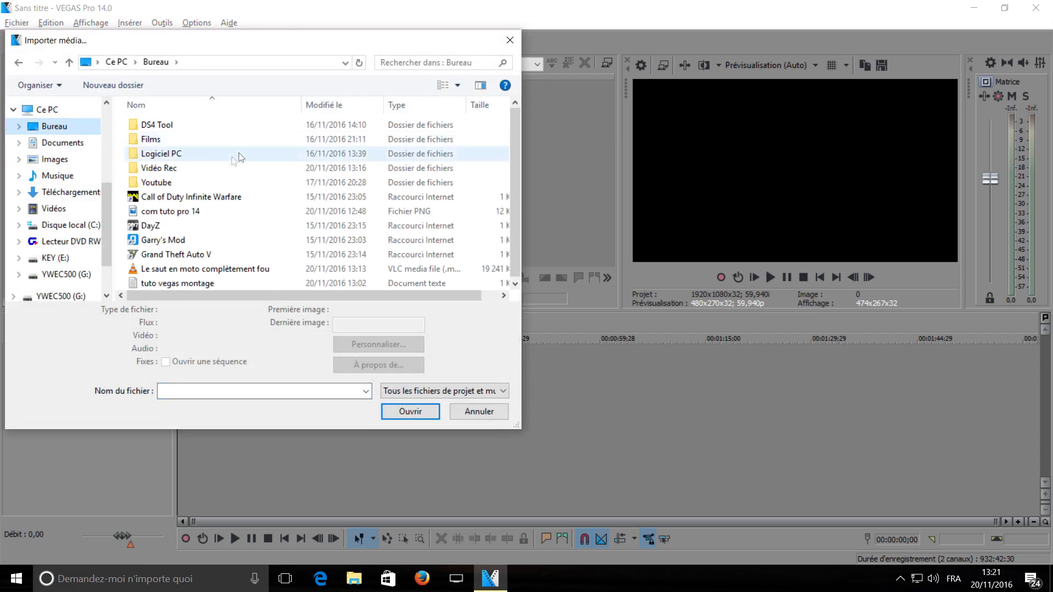
pyautogui.click(208, 267)
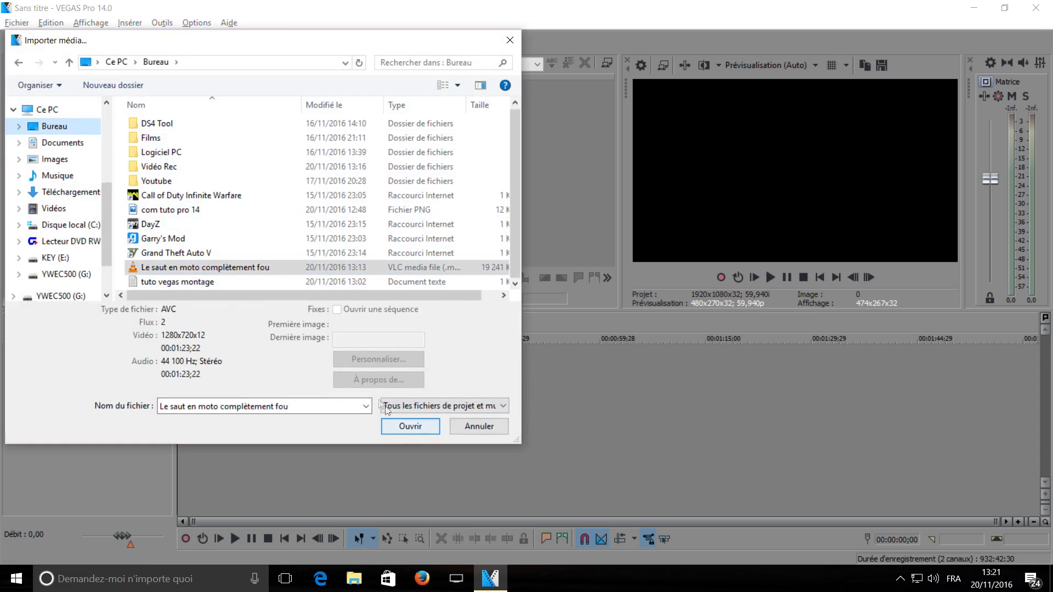
pyautogui.click(410, 427)
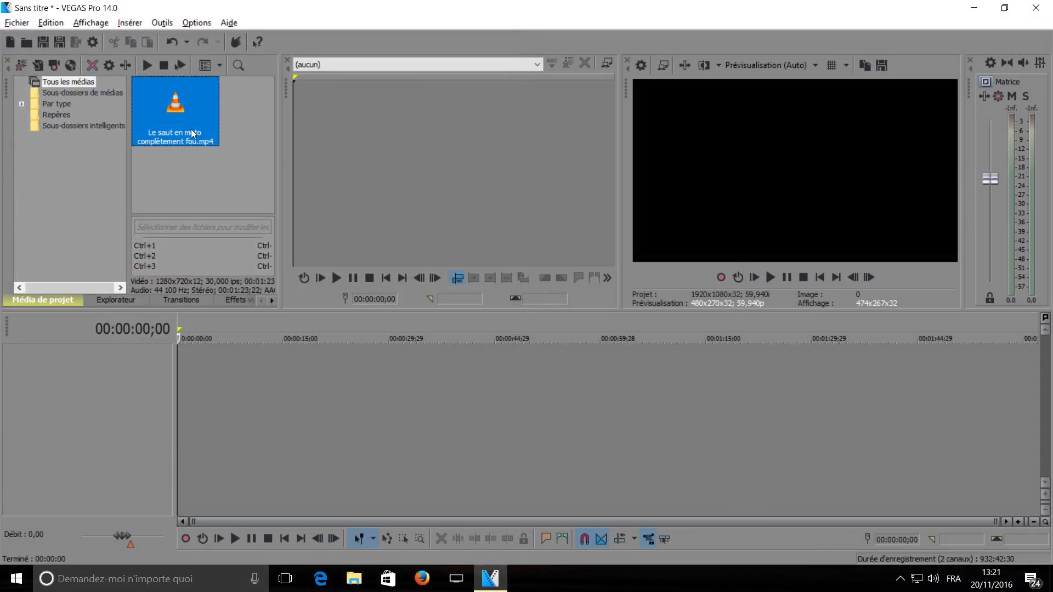
# Place the imported video at the start of the timeline and match the project's video settings to it.
pyautogui.moveTo(193, 98); pyautogui.dragTo(187, 402)
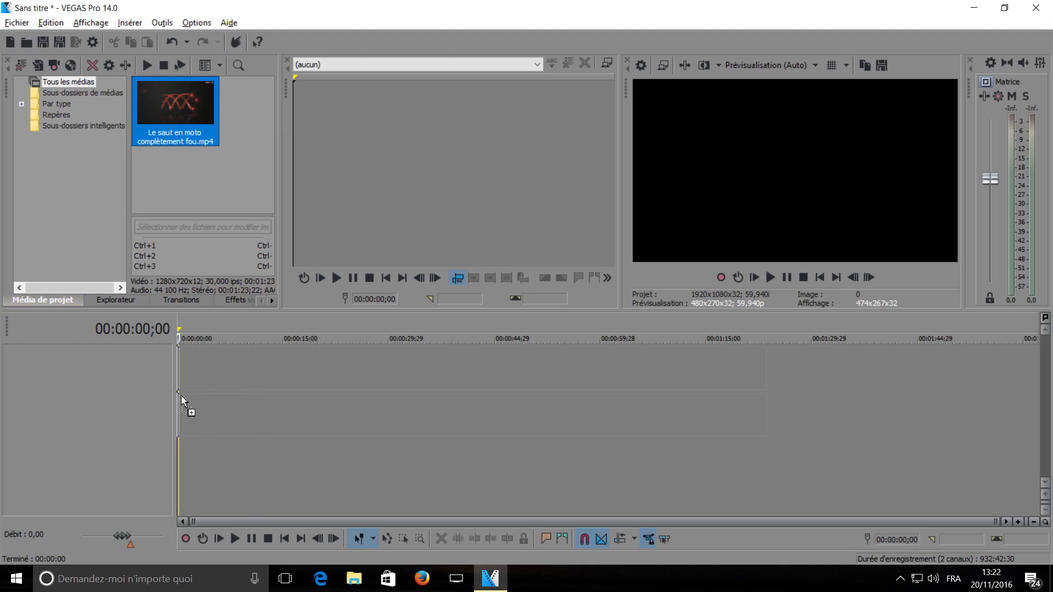
pyautogui.moveTo(181, 396); pyautogui.dragTo(180, 396)
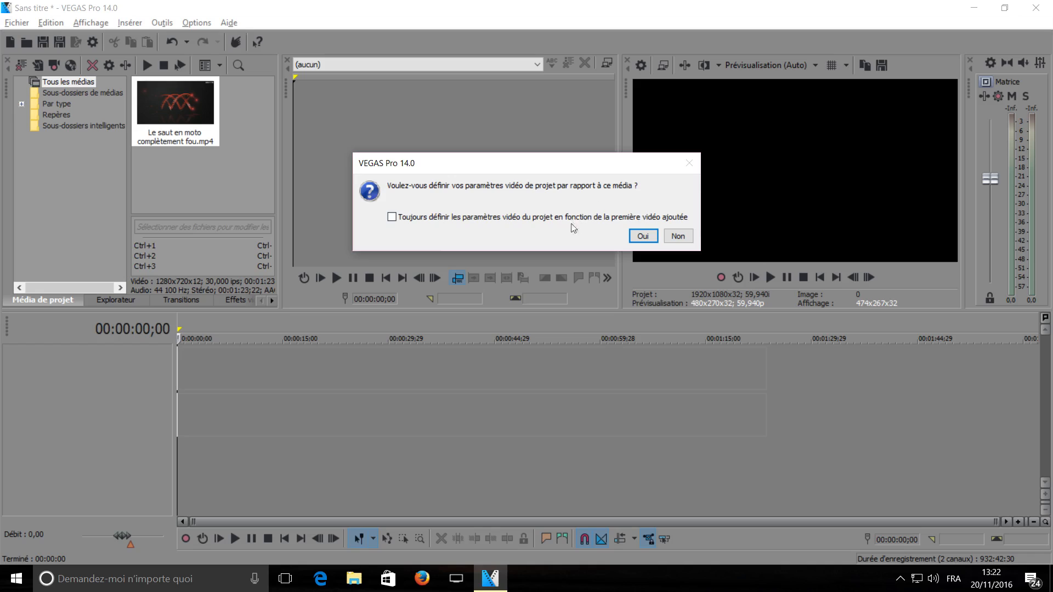
pyautogui.click(643, 236)
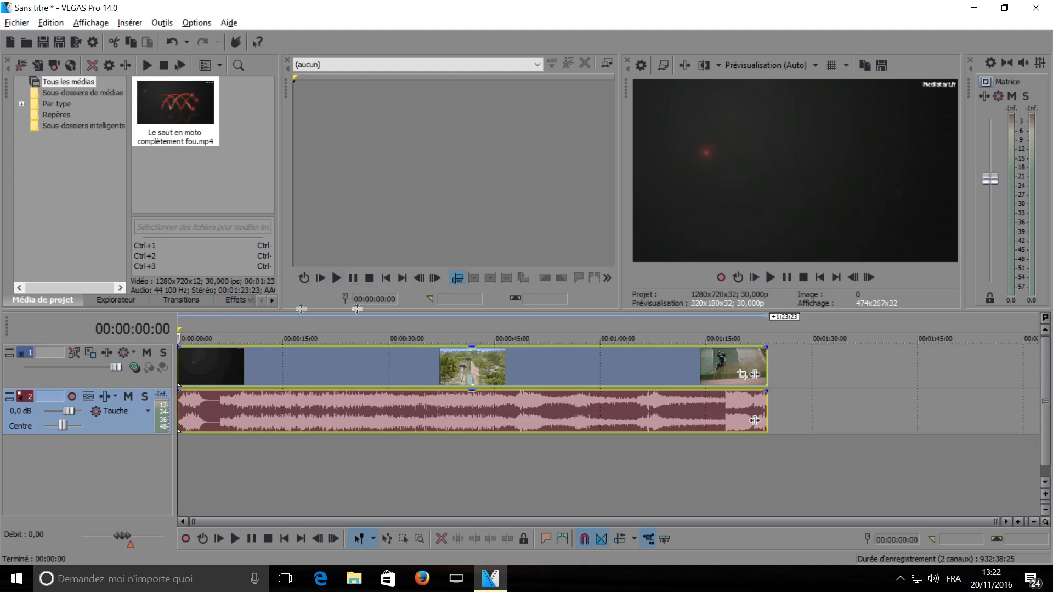
# Preview the clip's opening seconds and lower the VEGAS Pro volume in the system volume mixer.
pyautogui.click(768, 277)
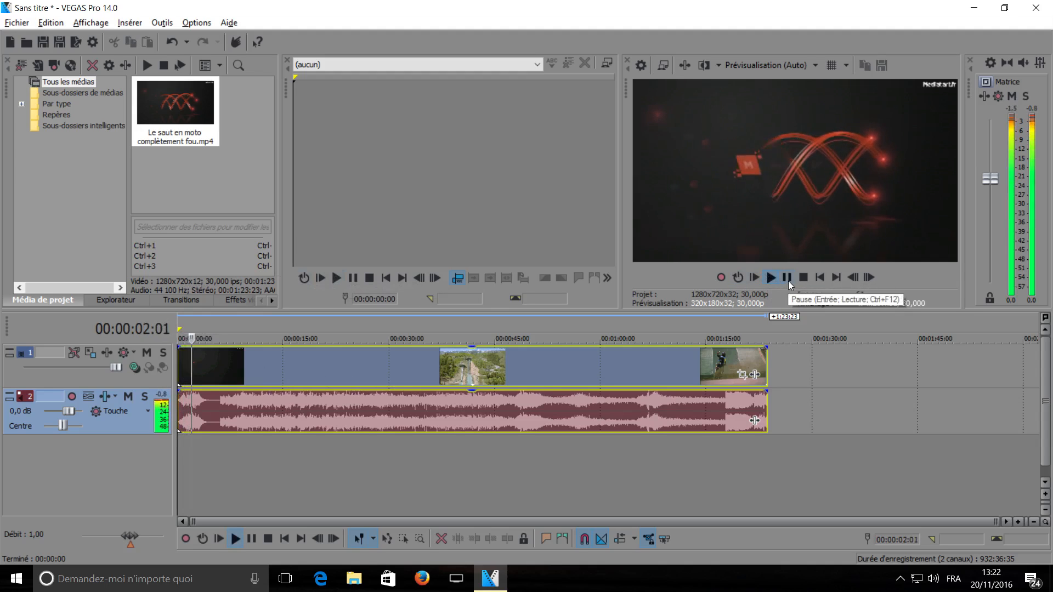
pyautogui.click(787, 279)
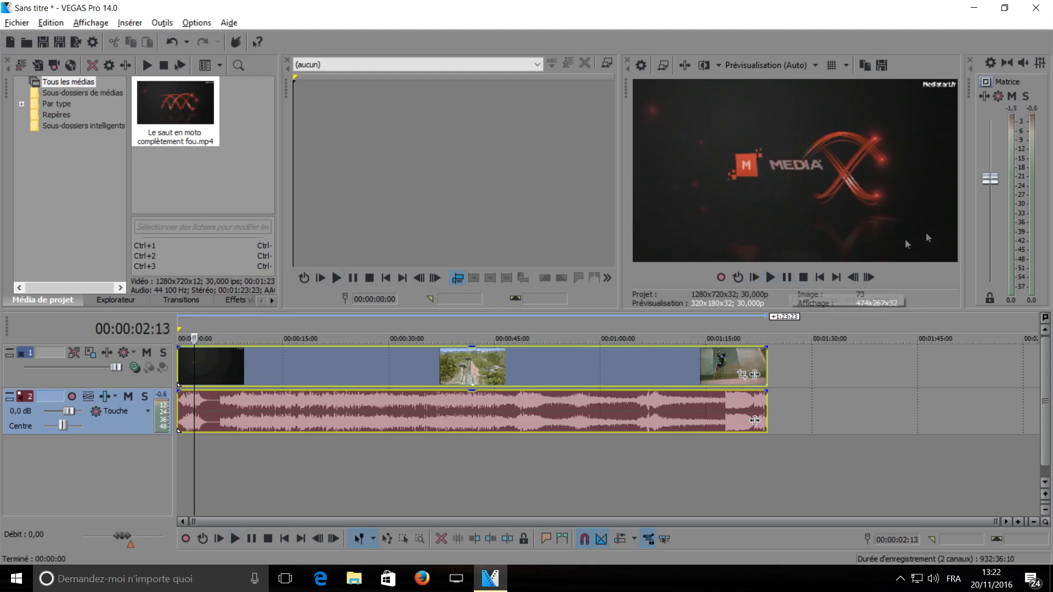
pyautogui.rightClick(932, 578)
pyautogui.click(968, 515)
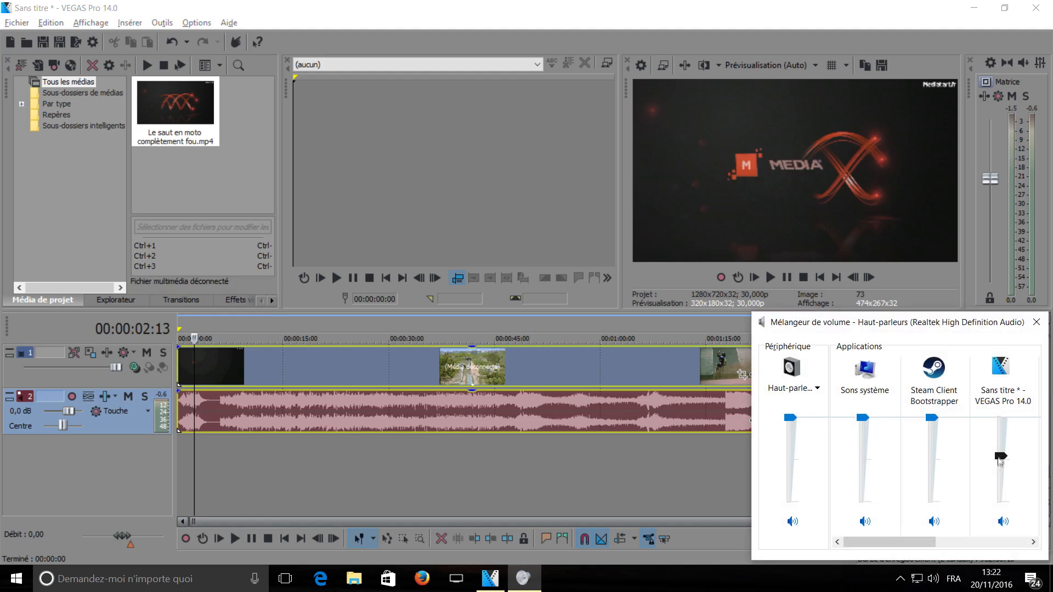
pyautogui.moveTo(1001, 460); pyautogui.dragTo(1002, 491)
pyautogui.click(689, 498)
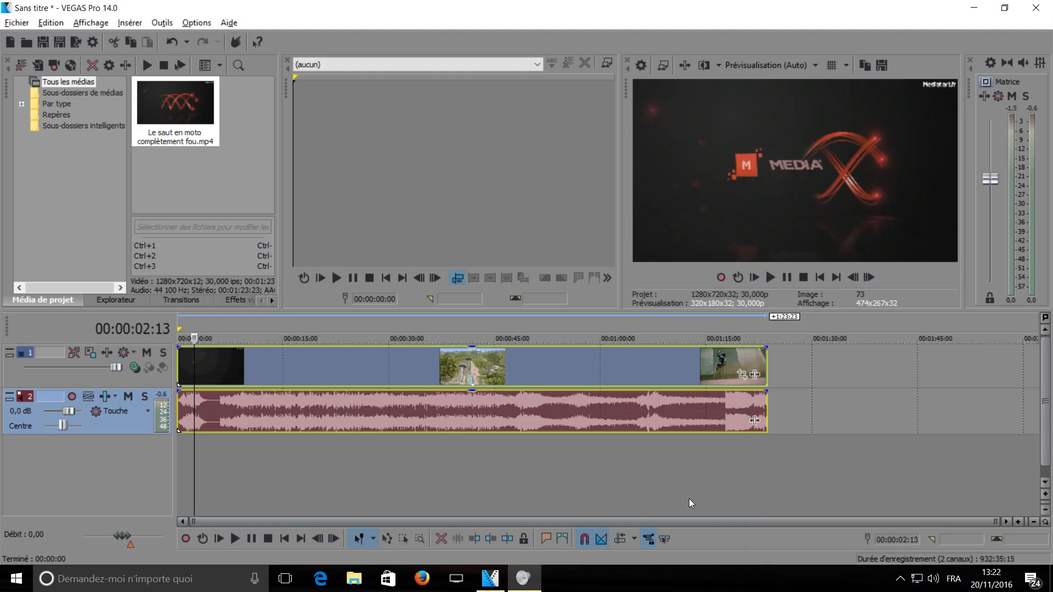
# Set a loop region across the whole clip, from 00:00:00:00 to 00:01:23:23, and briefly play its beginning.
pyautogui.click(184, 331)
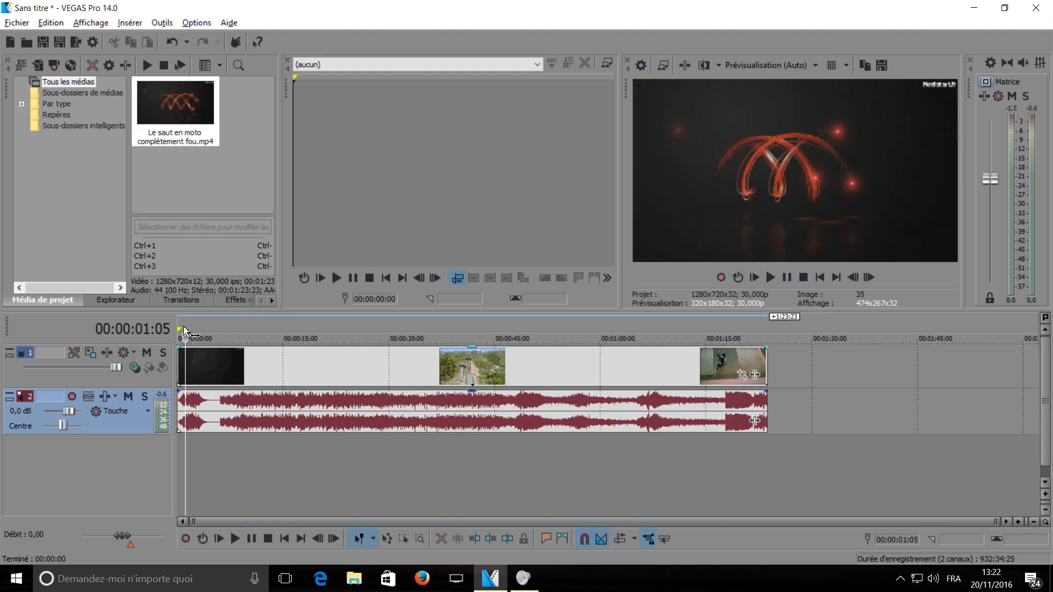
pyautogui.click(181, 330)
pyautogui.moveTo(181, 330); pyautogui.dragTo(763, 311)
pyautogui.click(765, 279)
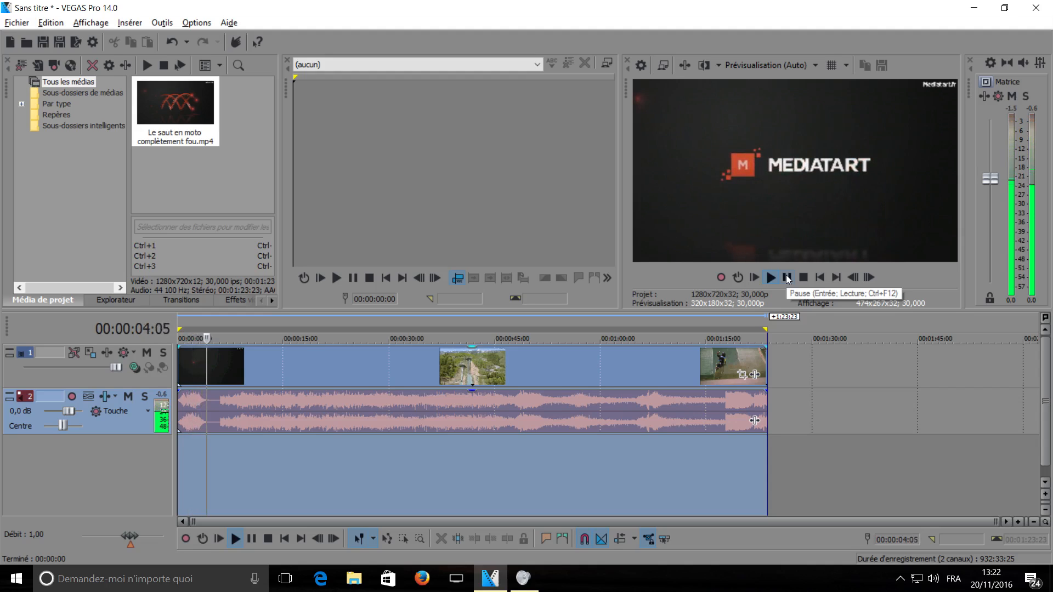
pyautogui.click(786, 277)
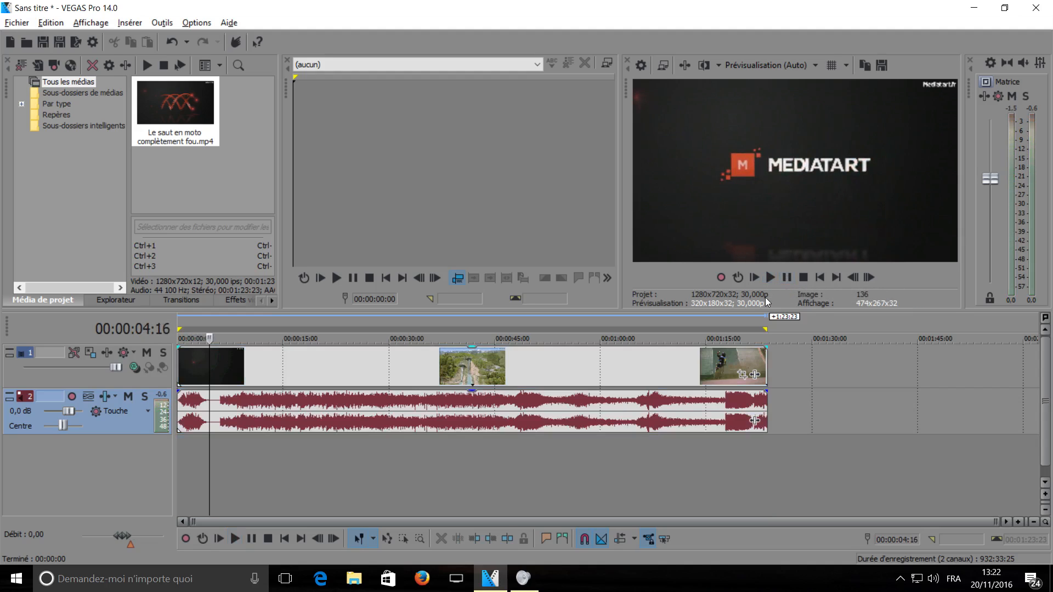
# Locate the transition from the MEDIATART logo intro to the motorbike footage and place the playhead at 00:00:05:21.
pyautogui.click(183, 327)
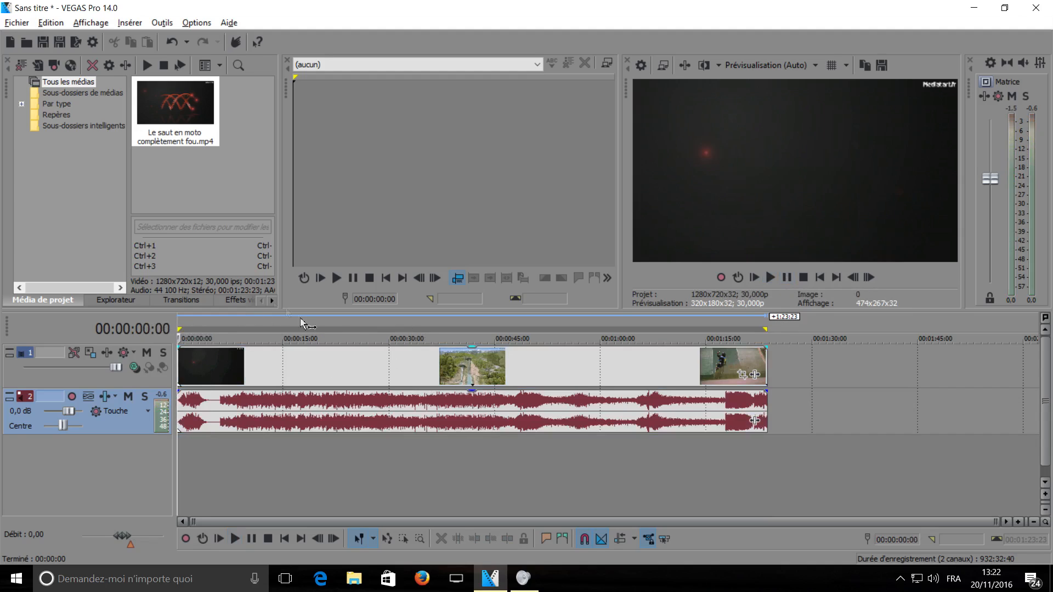
pyautogui.click(227, 326)
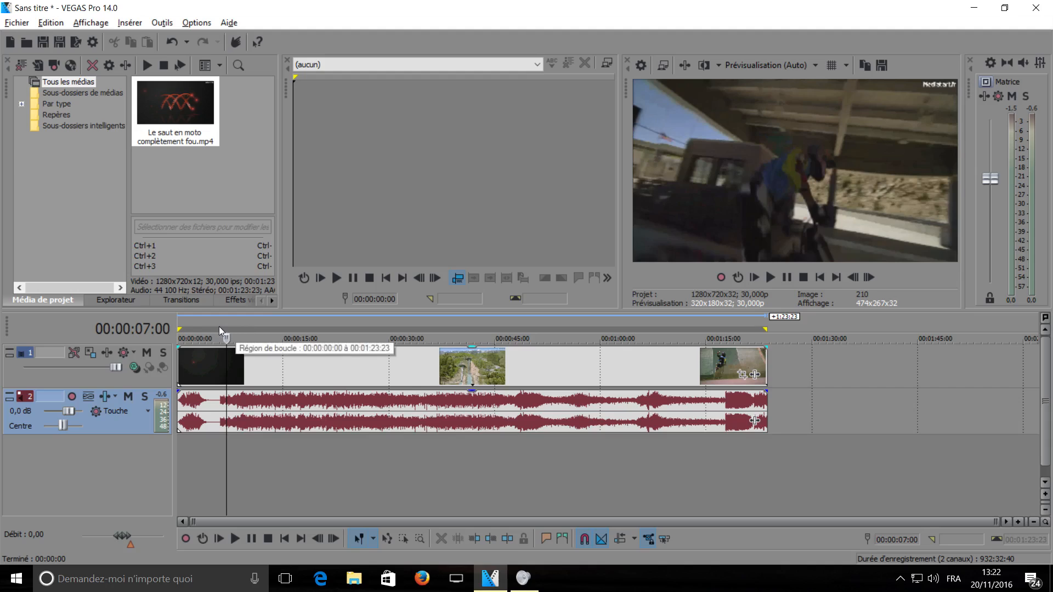
pyautogui.click(222, 326)
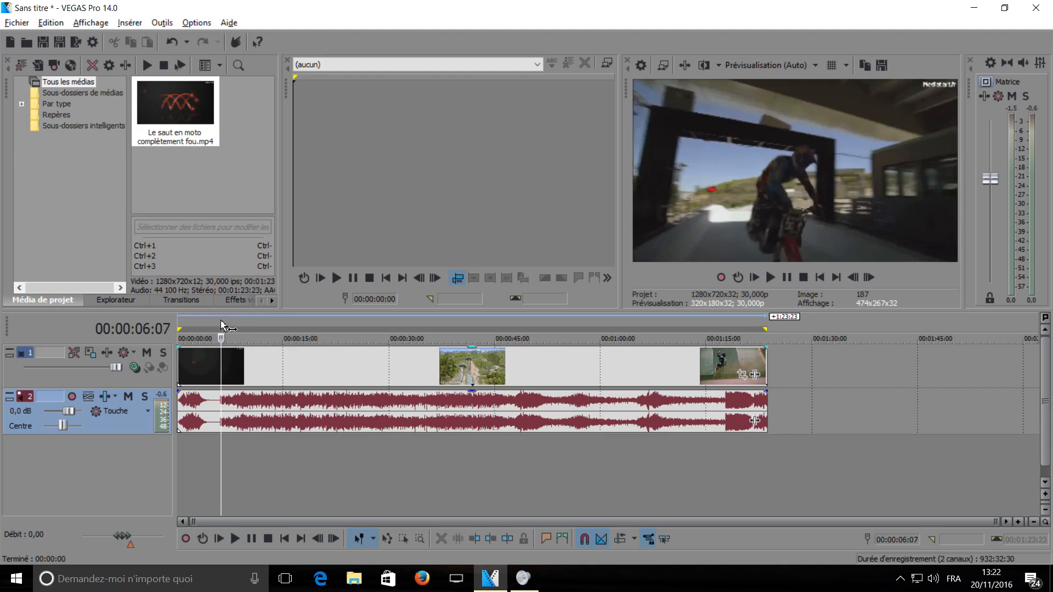
pyautogui.click(219, 326)
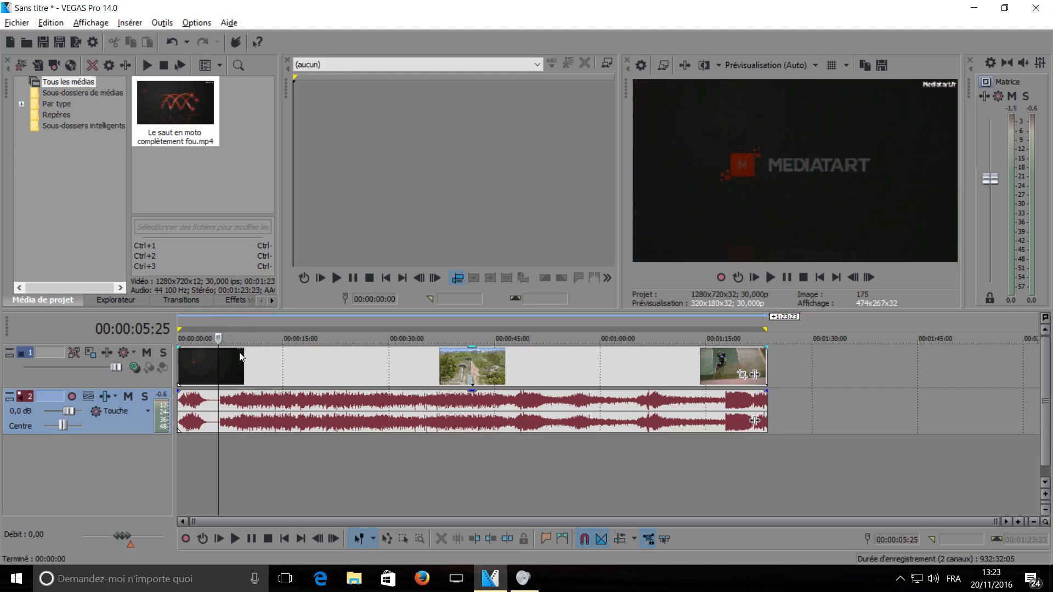
pyautogui.scroll(5, 307, 419)
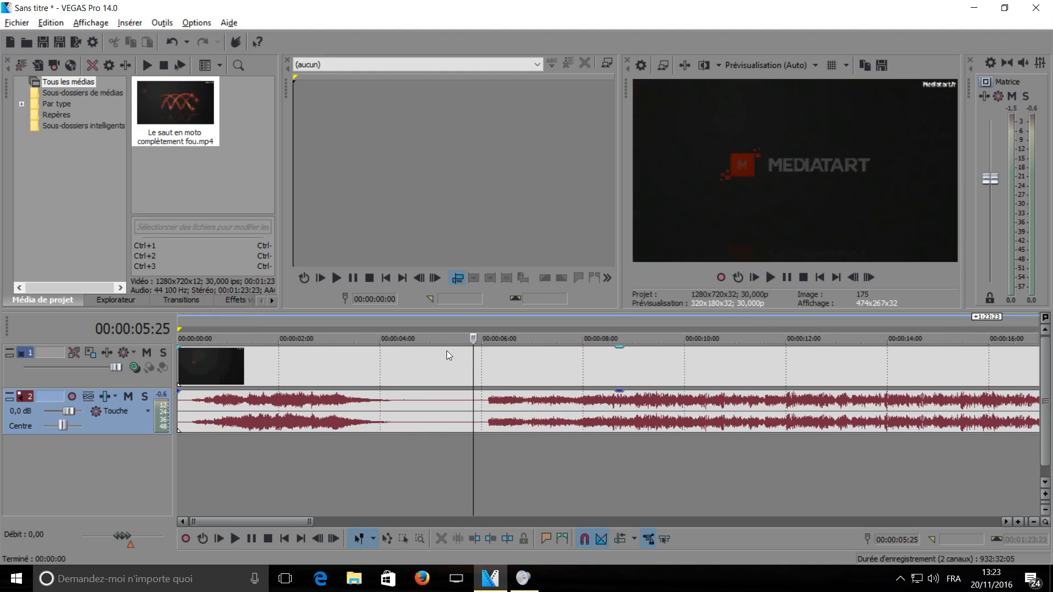
pyautogui.click(482, 323)
pyautogui.click(485, 324)
pyautogui.click(490, 325)
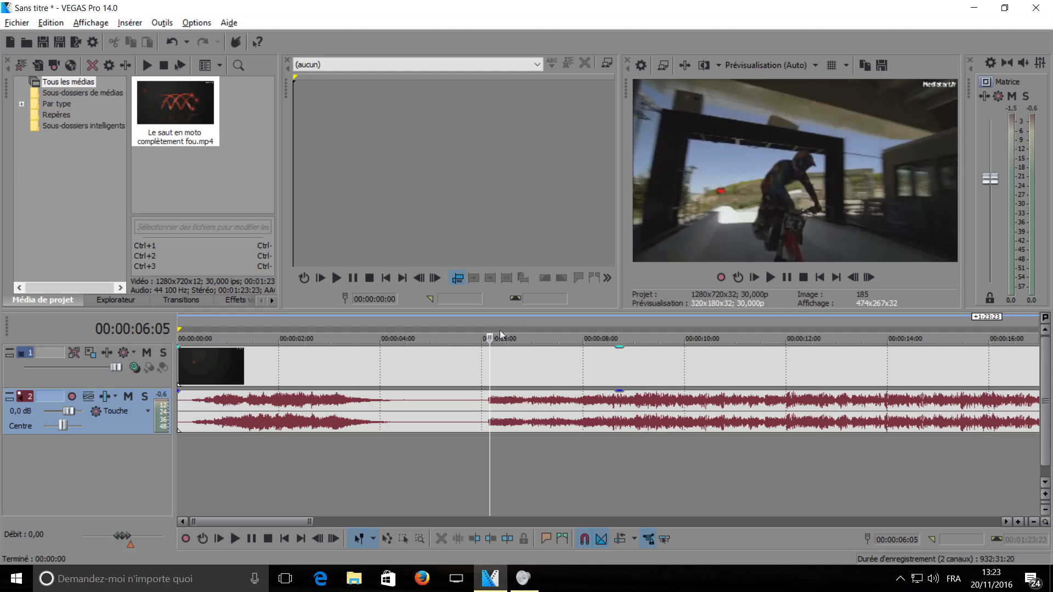
pyautogui.click(467, 325)
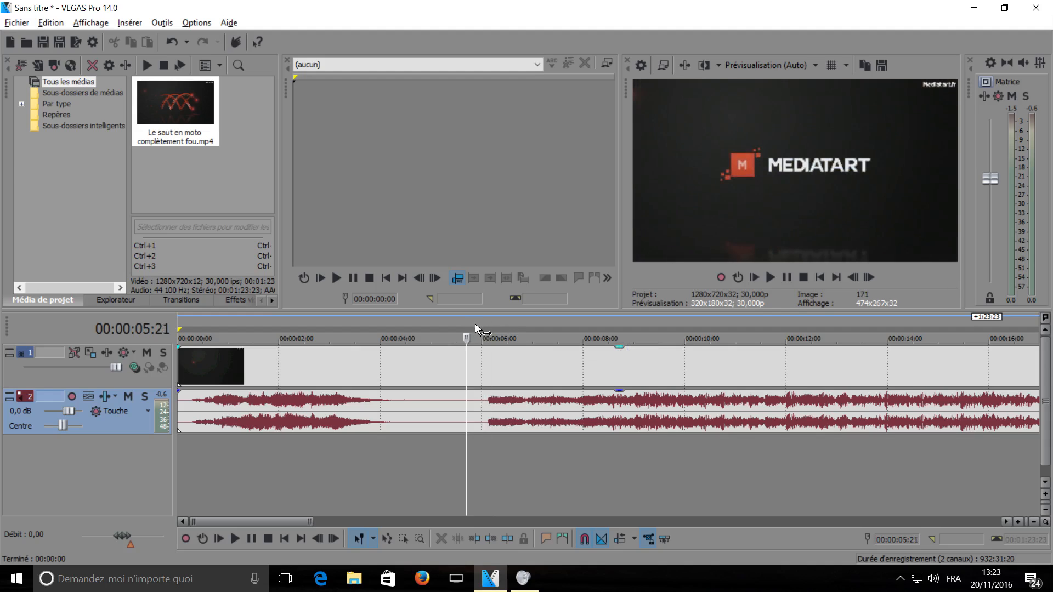
pyautogui.scroll(-5, 506, 403)
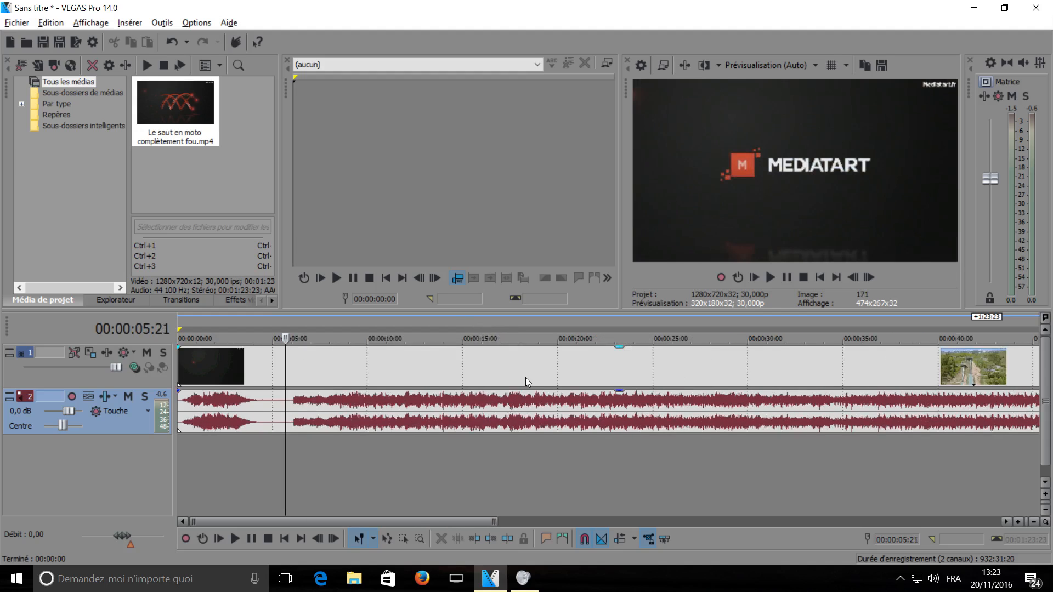
# Replay the end of the MEDIATART logo intro and place the playhead at 00:00:06:01.
pyautogui.scroll(-1, 525, 378)
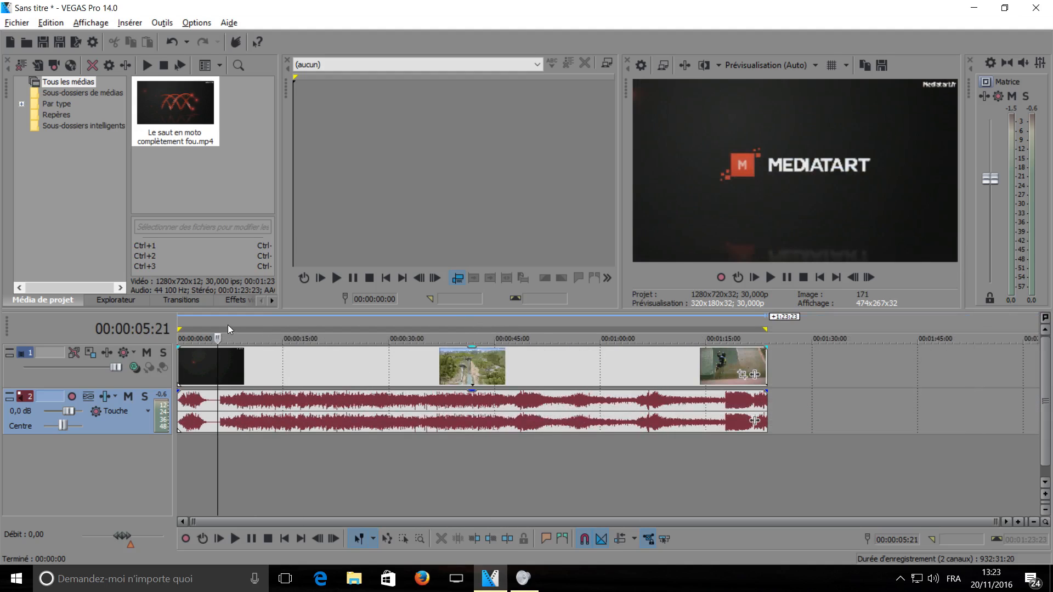
pyautogui.scroll(3, 228, 325)
pyautogui.scroll(3, 249, 338)
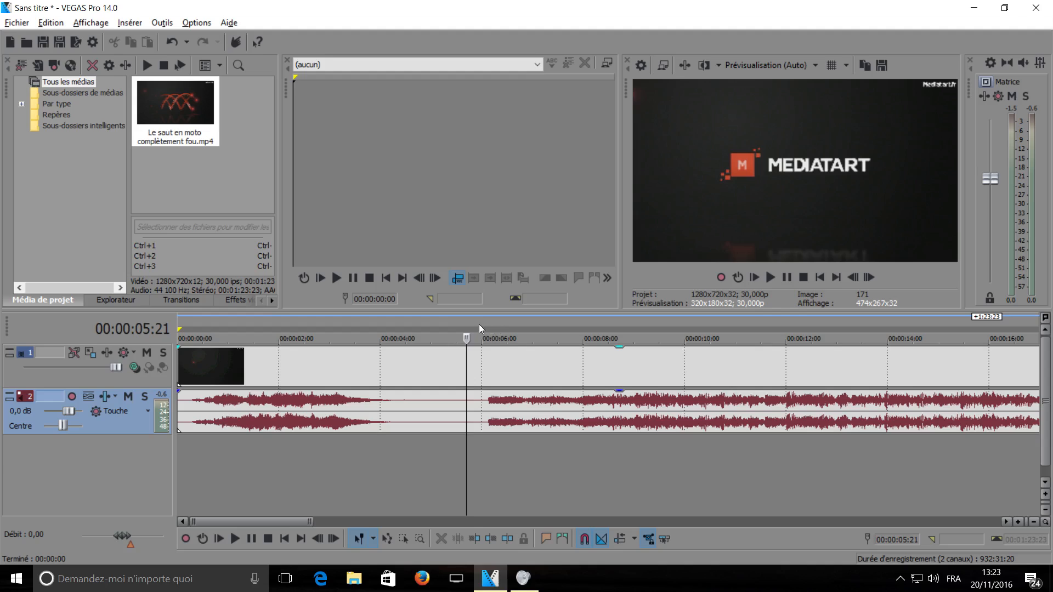
pyautogui.moveTo(490, 328); pyautogui.dragTo(431, 335)
pyautogui.press('space')
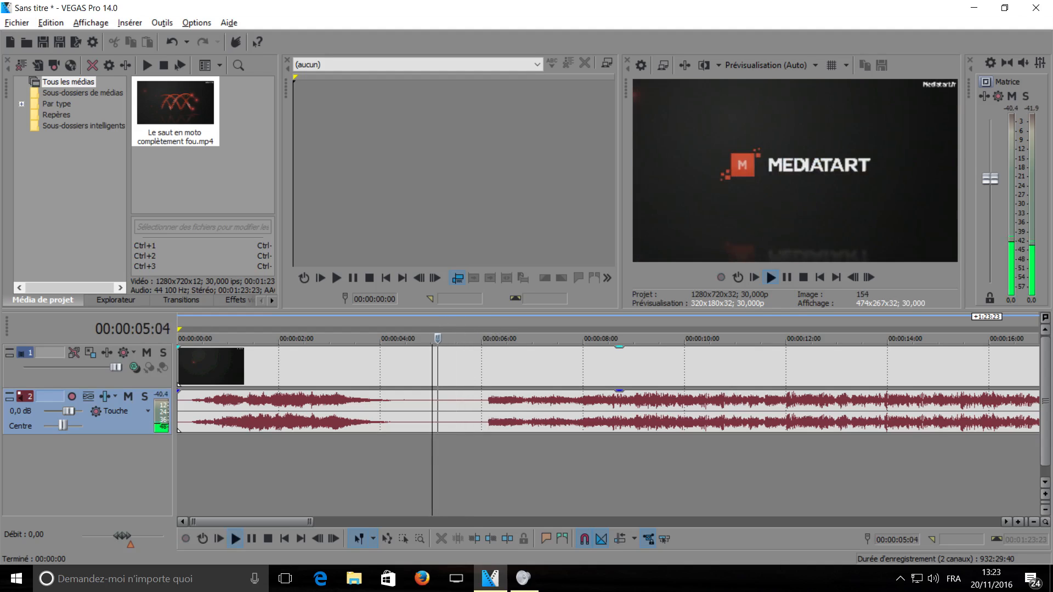
pyautogui.press('space')
pyautogui.press('space')
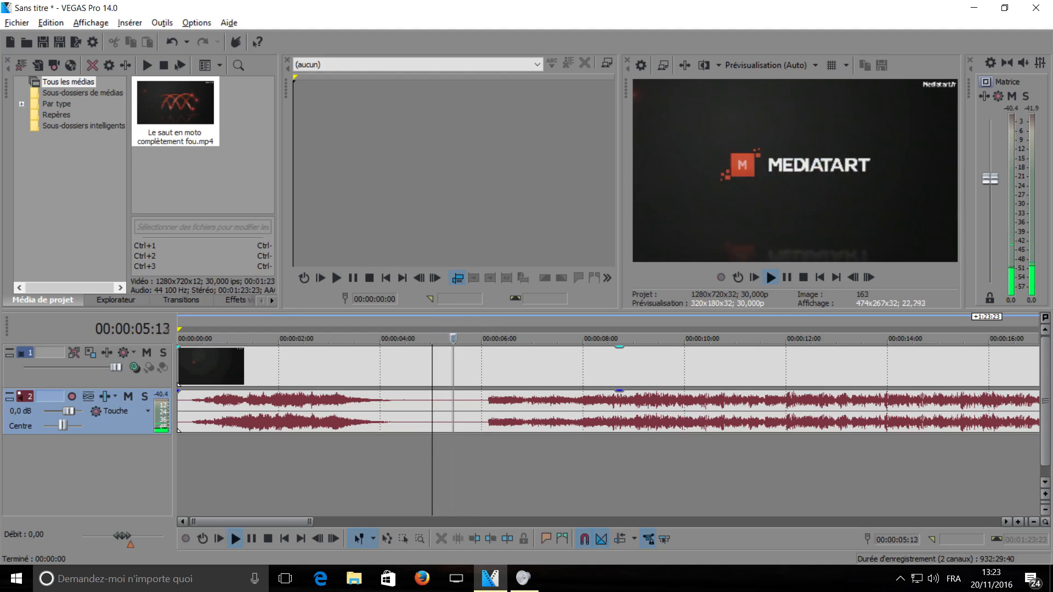
pyautogui.moveTo(459, 338); pyautogui.dragTo(484, 338)
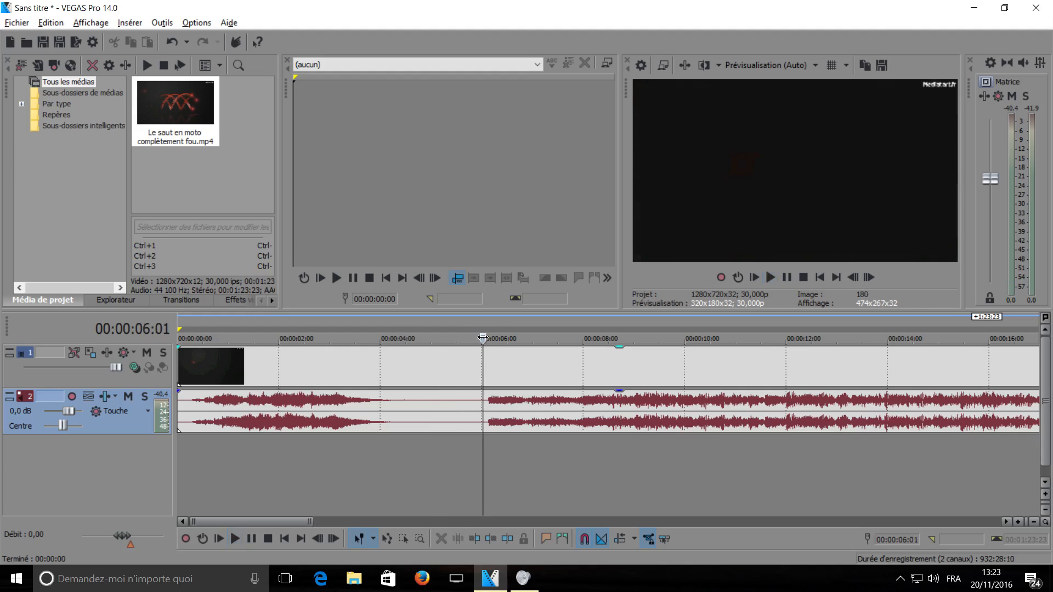
# Advance frame by frame from 00:00:05:20 to the first motorbike frame, leaving the playhead at 00:00:06:01.
pyautogui.scroll(2, 546, 384)
pyautogui.scroll(-3, 557, 332)
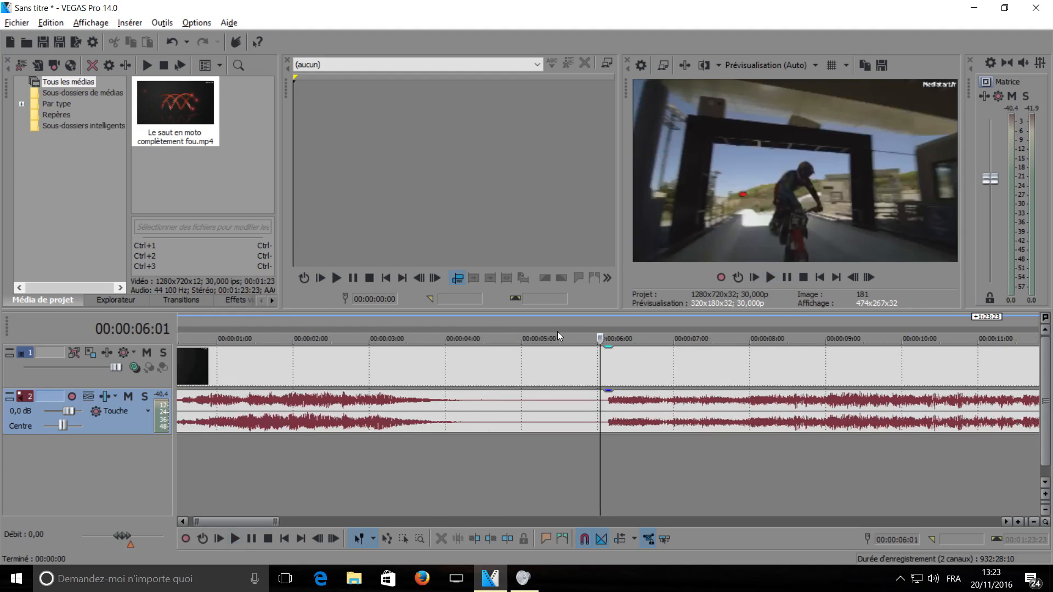
pyautogui.scroll(-3, 538, 346)
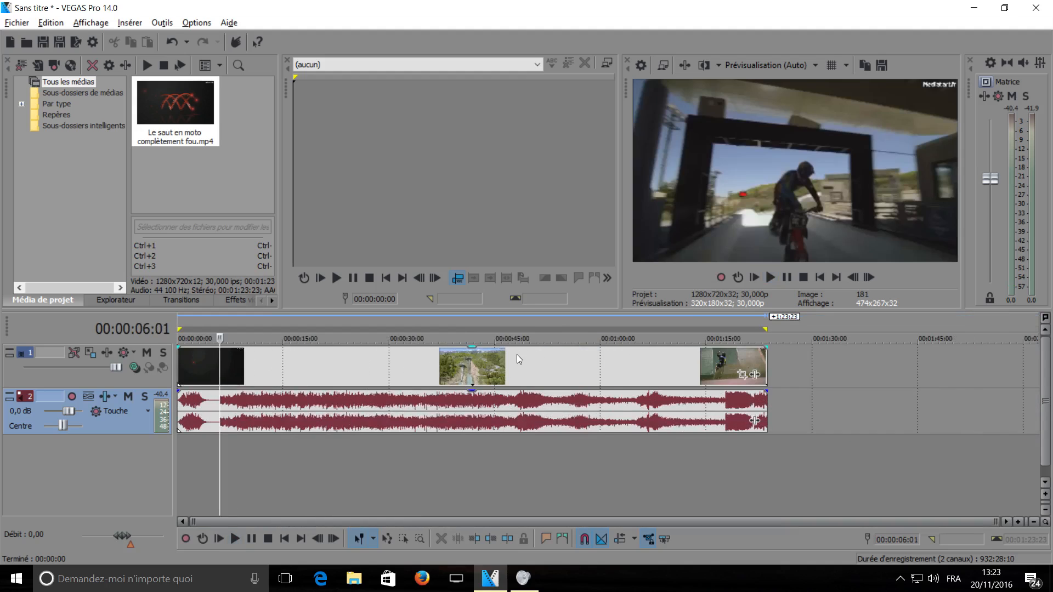
pyautogui.scroll(5, 490, 372)
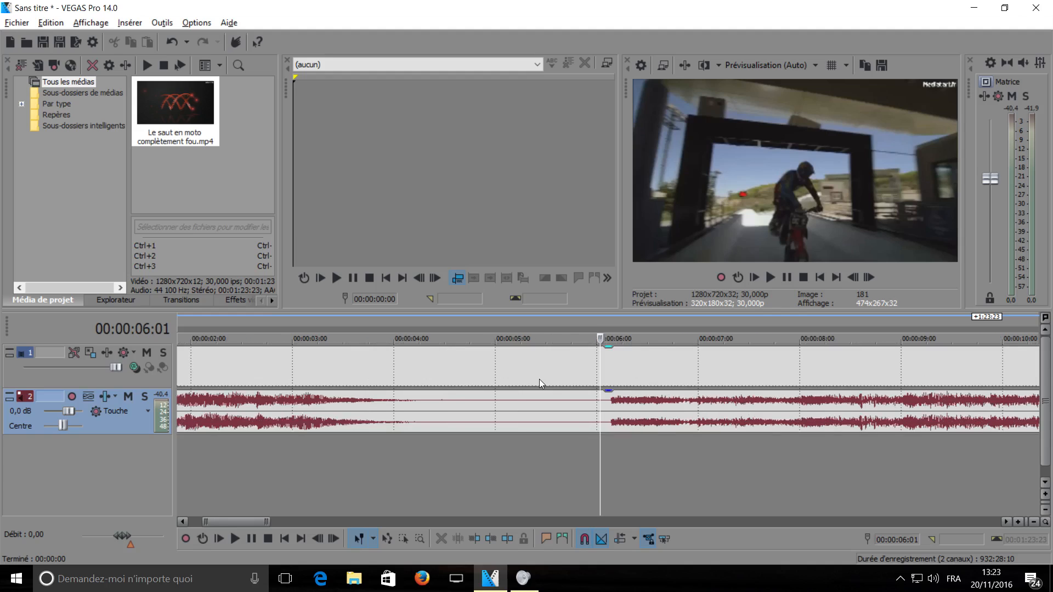
pyautogui.scroll(-1, 539, 380)
pyautogui.click(571, 324)
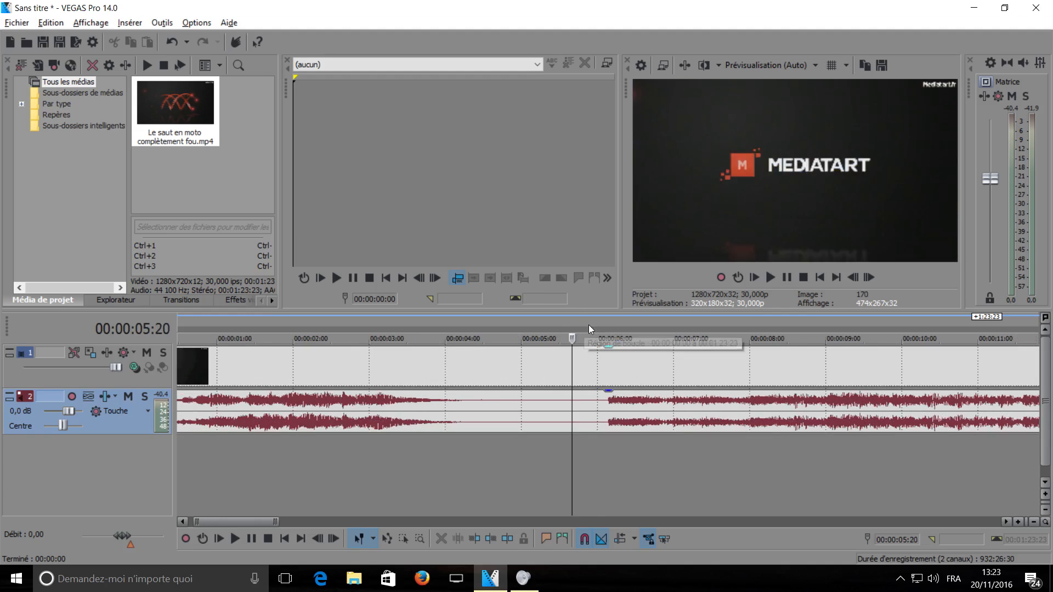
pyautogui.click(869, 277)
pyautogui.click(869, 278)
pyautogui.click(869, 278)
pyautogui.click(869, 277)
pyautogui.click(869, 277)
pyautogui.click(869, 277)
pyautogui.click(869, 277)
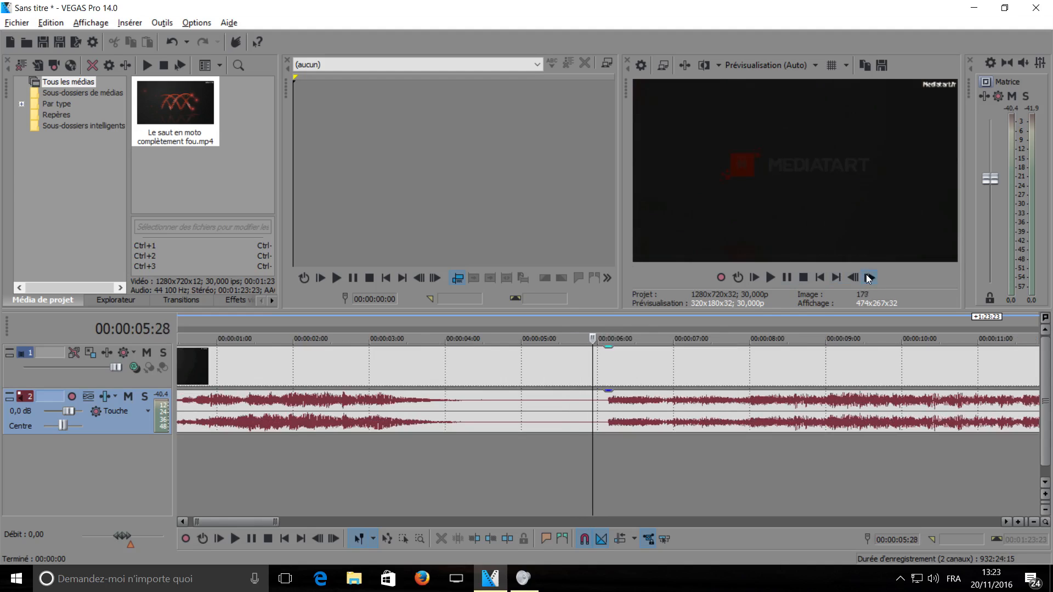
pyautogui.click(869, 277)
pyautogui.click(869, 278)
pyautogui.click(869, 278)
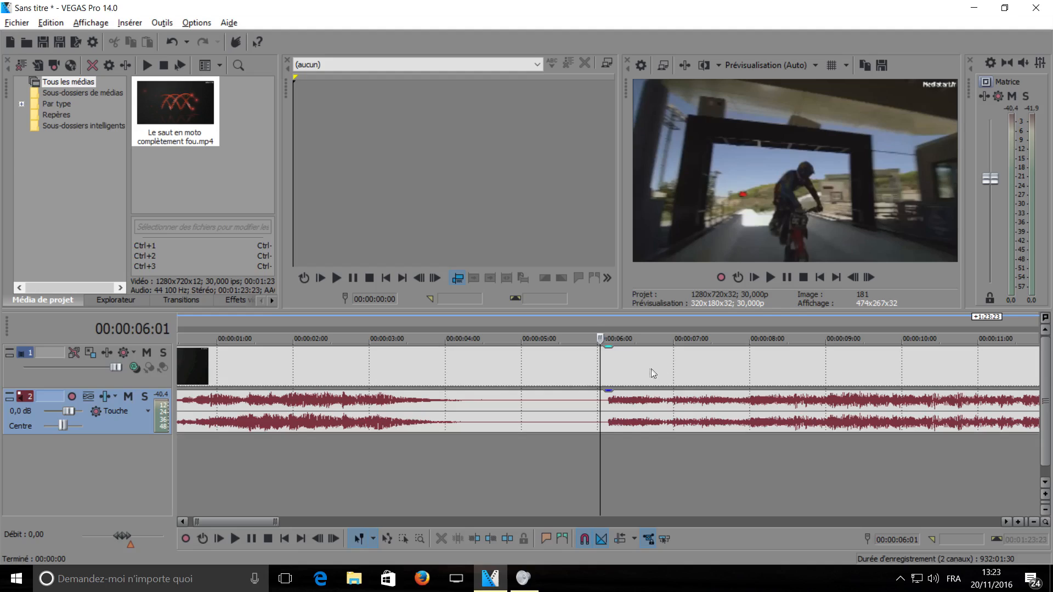
# Add a timeline marker at 00:00:06:01 and return the playhead to it.
pyautogui.doubleClick(660, 408)
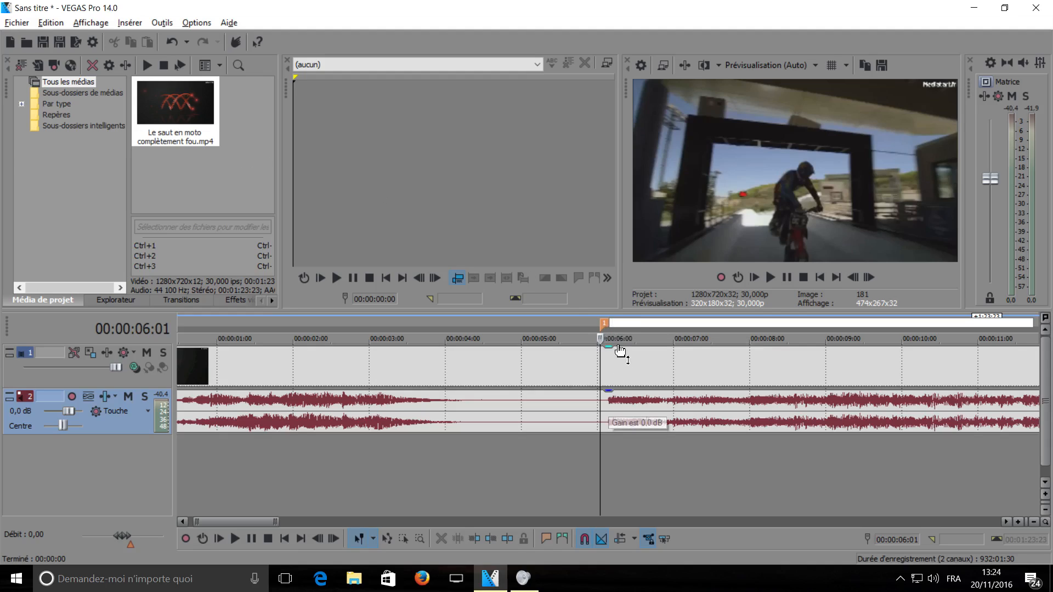
pyautogui.click(601, 325)
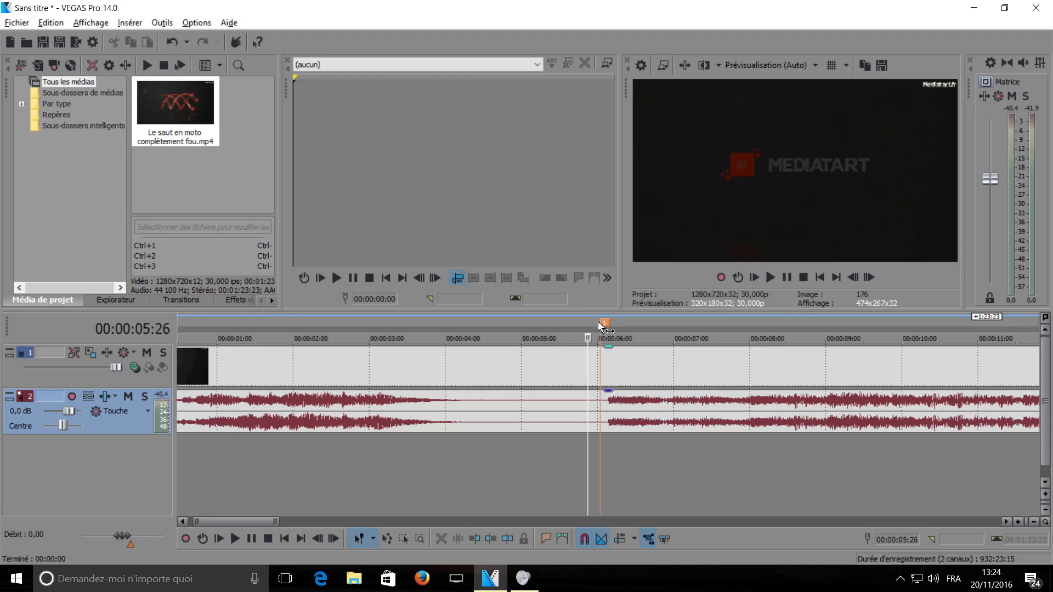
pyautogui.click(606, 326)
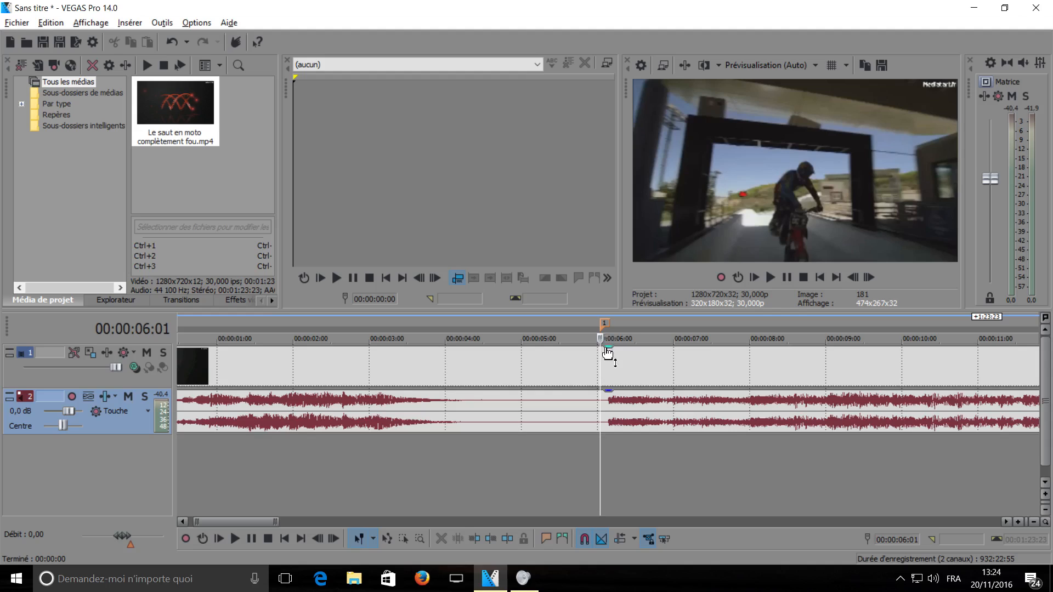
# Split the video and its audio at 00:00:06:01 and delete the logo intro before the cut.
pyautogui.press('s')
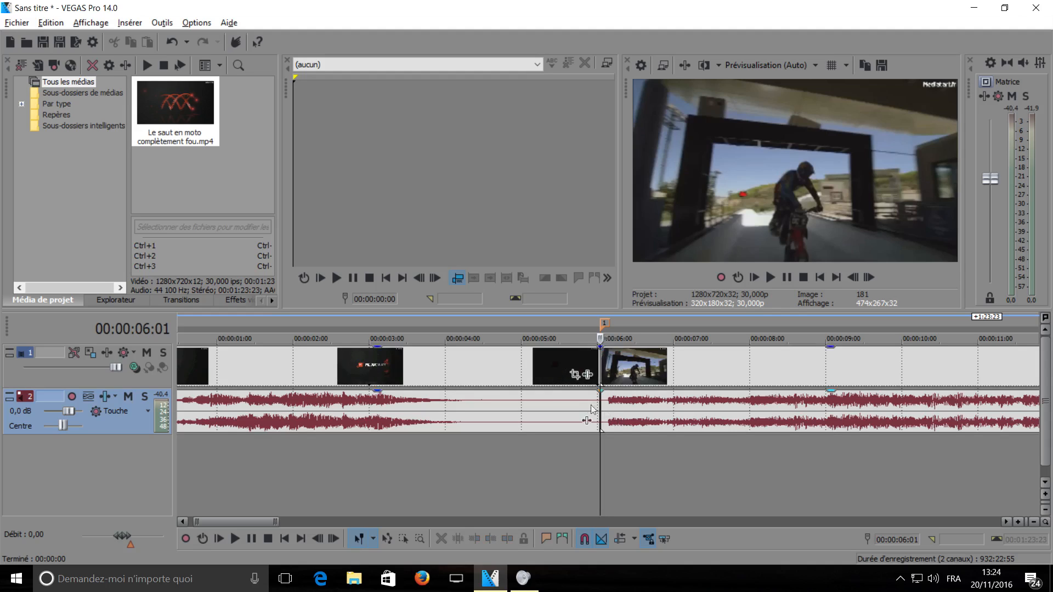
pyautogui.moveTo(653, 367)
pyautogui.mouseDown()
pyautogui.moveTo(697, 367)
pyautogui.moveTo(651, 366)
pyautogui.mouseUp()
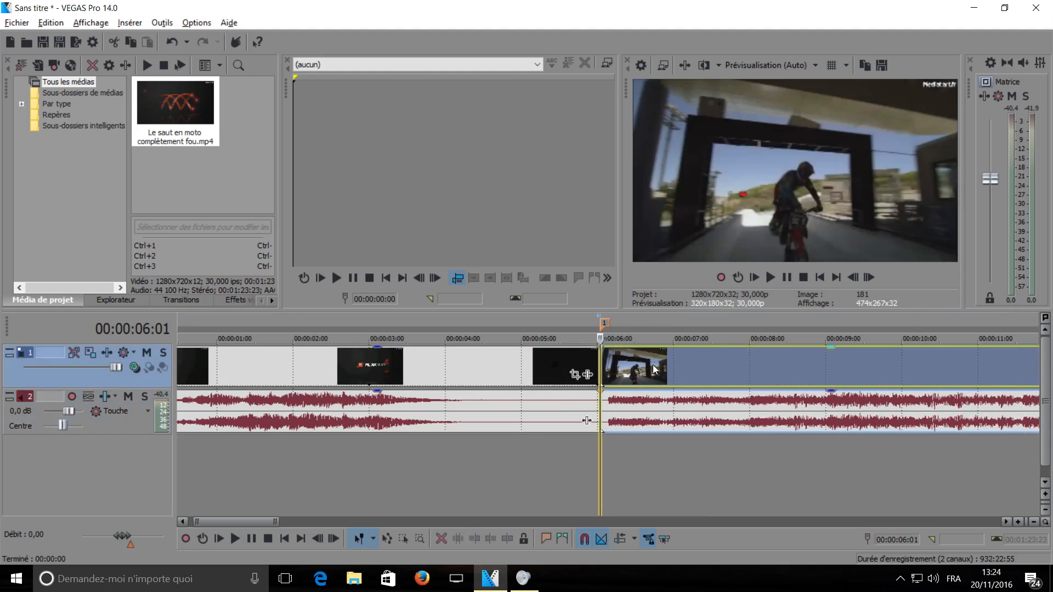
pyautogui.click(507, 360)
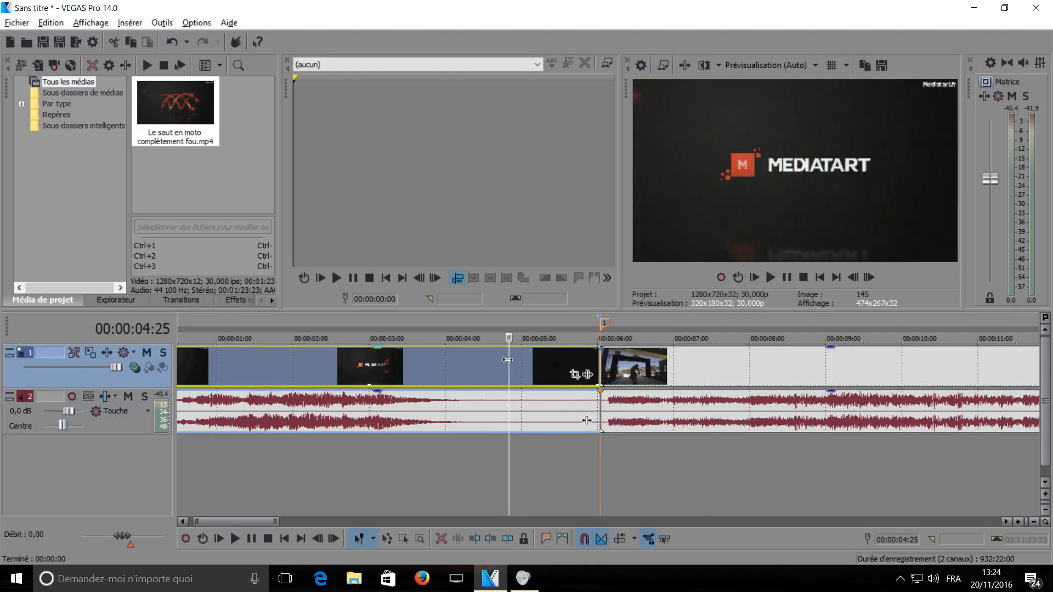
pyautogui.press('Delete')
# Move the remaining motorbike clip and marker 1 to the start of the timeline, and check the clip's ending.
pyautogui.moveTo(717, 360); pyautogui.dragTo(294, 366)
pyautogui.scroll(-8, 295, 366)
pyautogui.moveTo(222, 325); pyautogui.dragTo(159, 330)
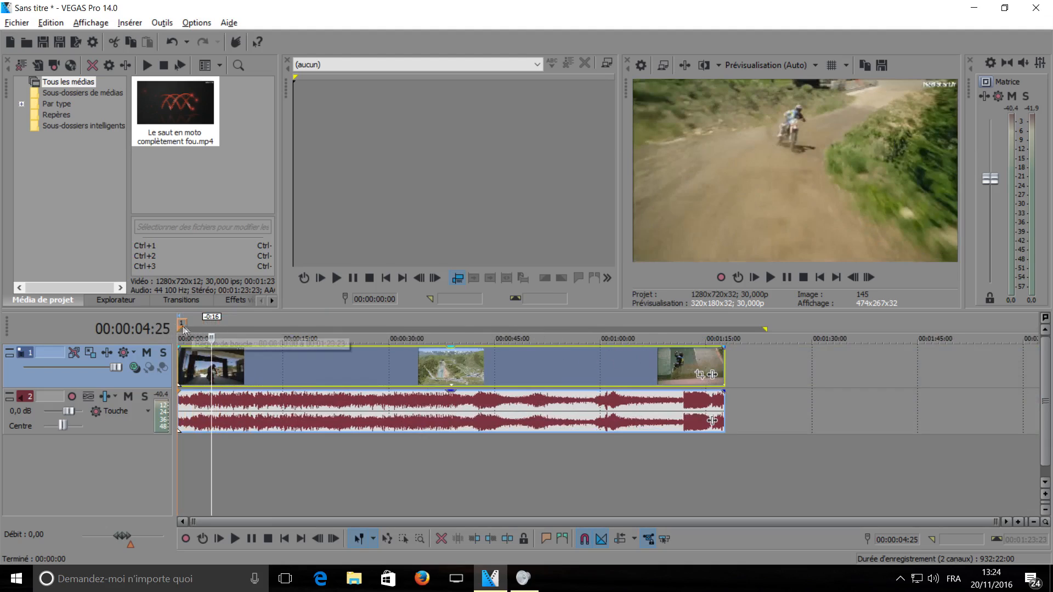
pyautogui.moveTo(183, 329)
pyautogui.mouseDown()
pyautogui.moveTo(359, 332)
pyautogui.moveTo(103, 333)
pyautogui.mouseUp()
pyautogui.moveTo(212, 337)
pyautogui.mouseDown()
pyautogui.moveTo(273, 319)
pyautogui.moveTo(726, 320)
pyautogui.moveTo(715, 320)
pyautogui.mouseUp()
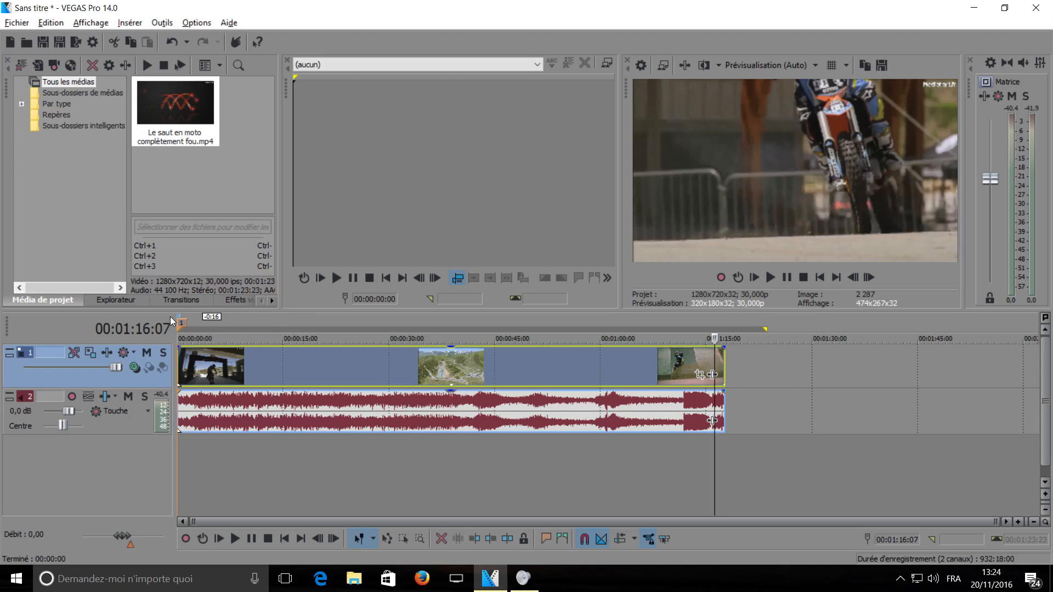
# Split the motorbike clip at 00:00:32:11 and delete the part after the cut.
pyautogui.click(404, 327)
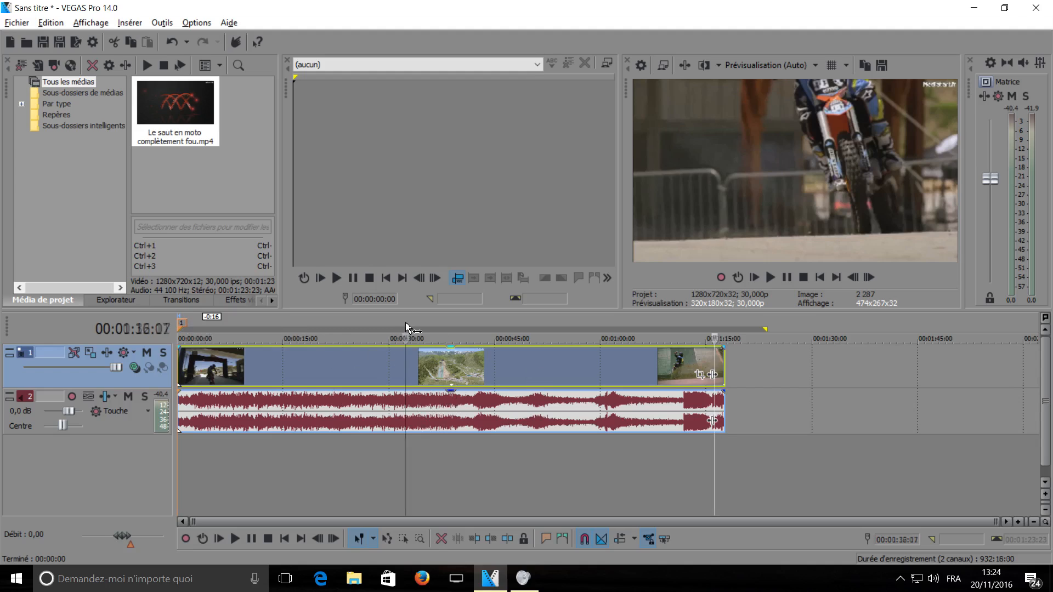
pyautogui.press('s')
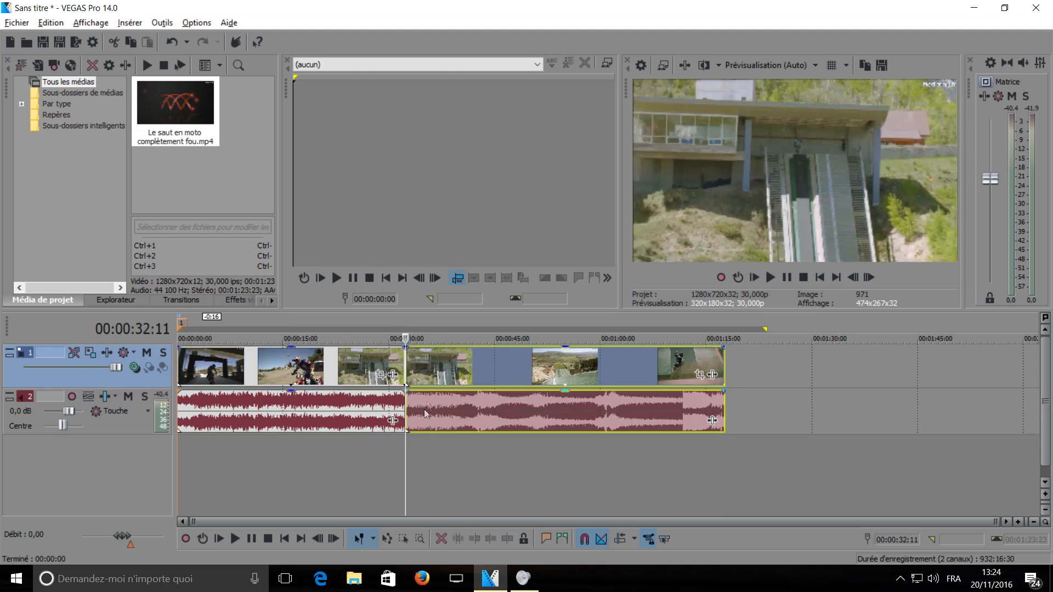
pyautogui.click(437, 369)
pyautogui.press('Delete')
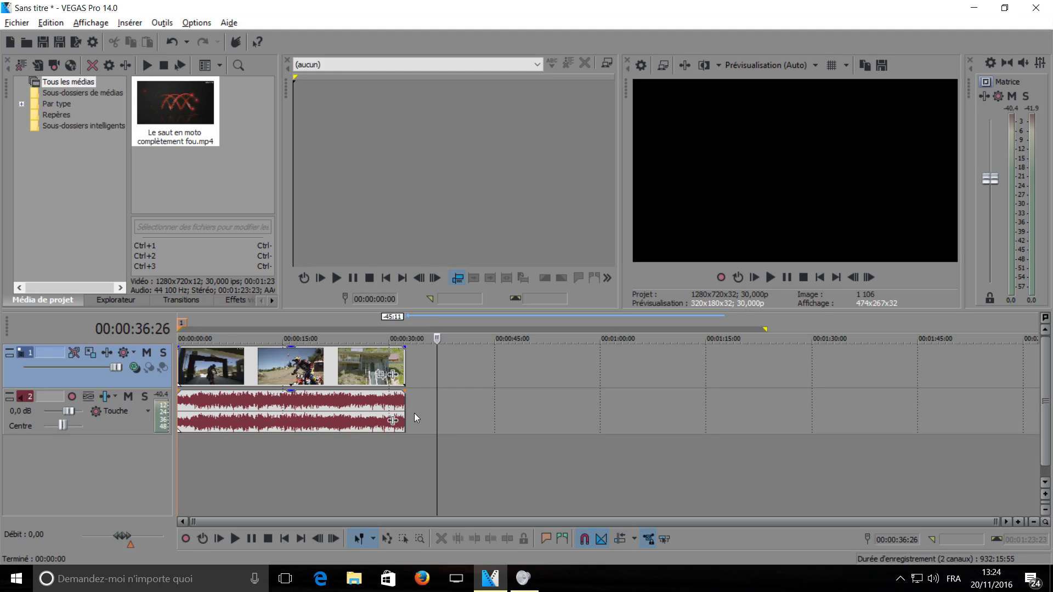
# Undo the deletion and the split at 00:00:32:11.
pyautogui.click(64, 25)
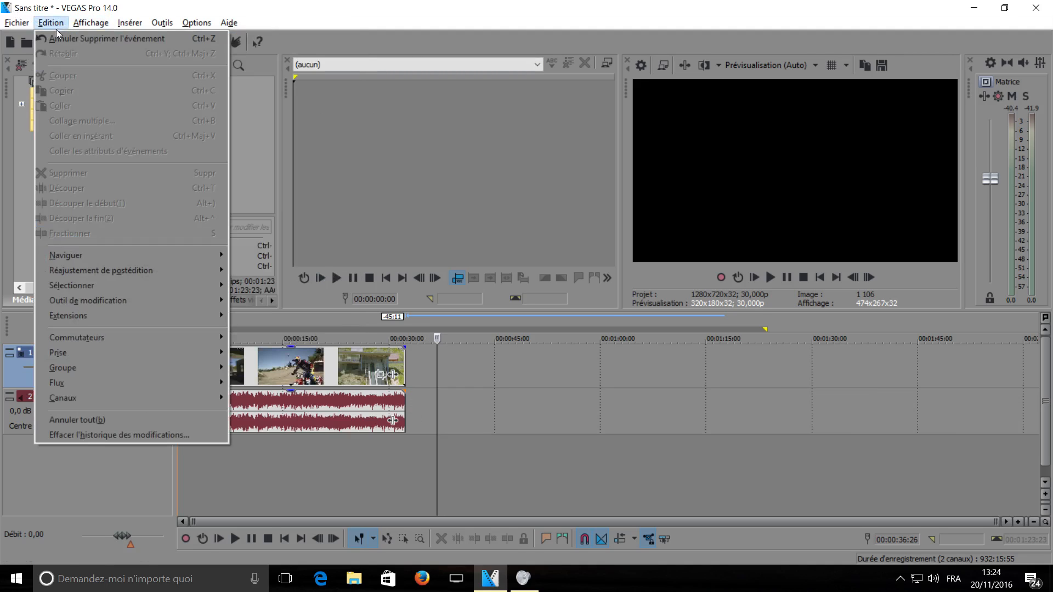
pyautogui.click(58, 39)
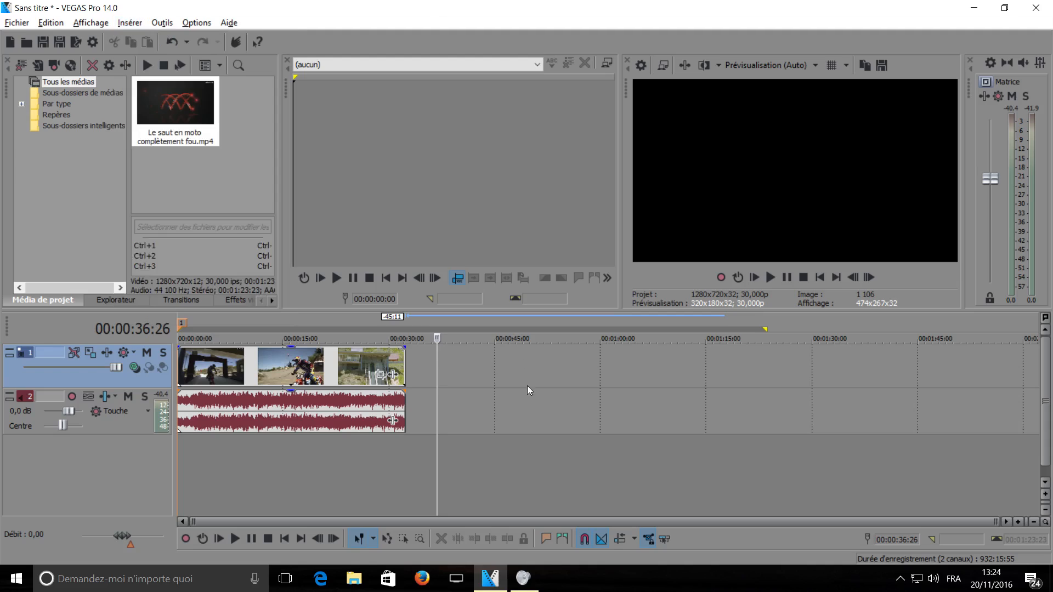
pyautogui.hotkey('ctrl', 'z')
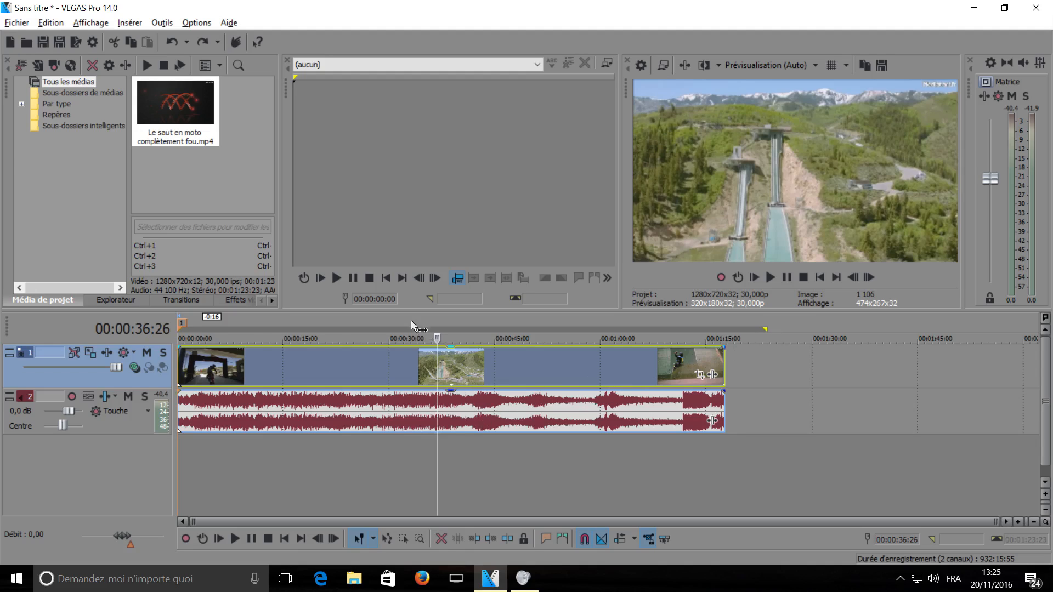
# Sample a few points along the trimmed clip, return the playhead to marker 1 and play the first seconds.
pyautogui.click(239, 322)
pyautogui.click(254, 322)
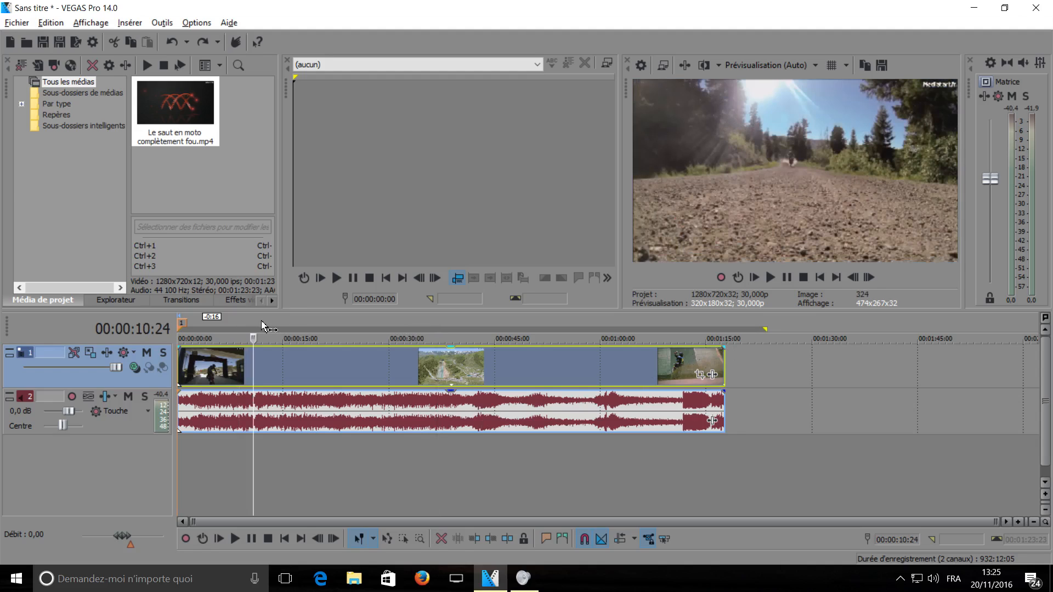
pyautogui.click(581, 324)
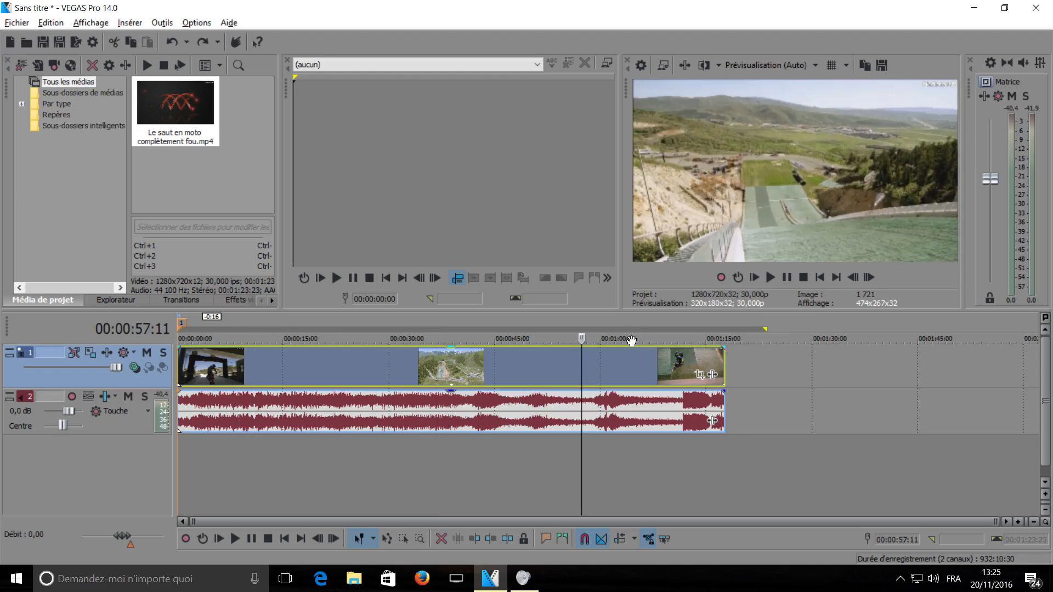
pyautogui.click(424, 415)
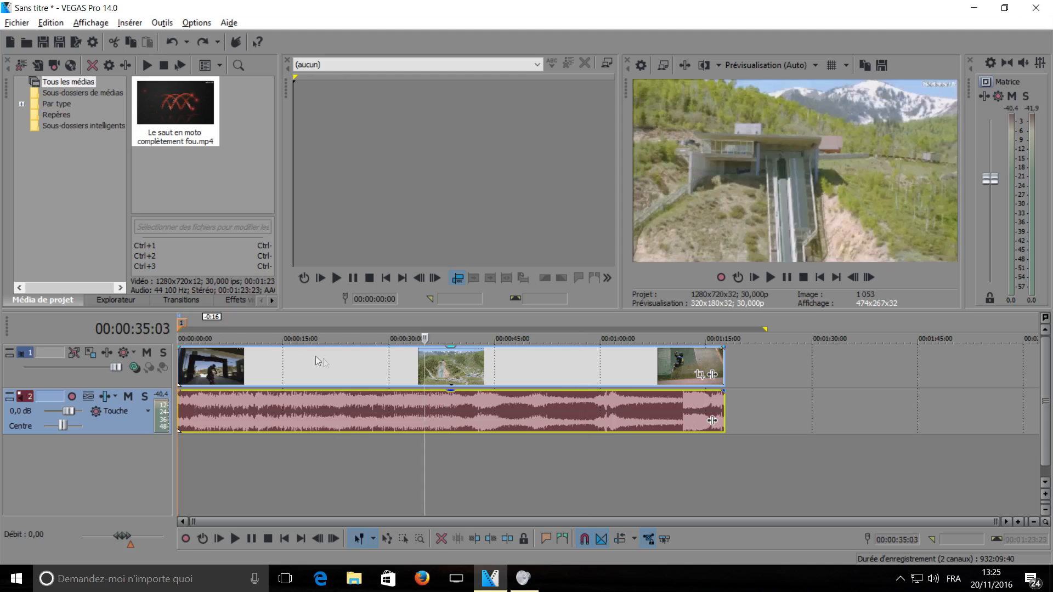
pyautogui.click(179, 323)
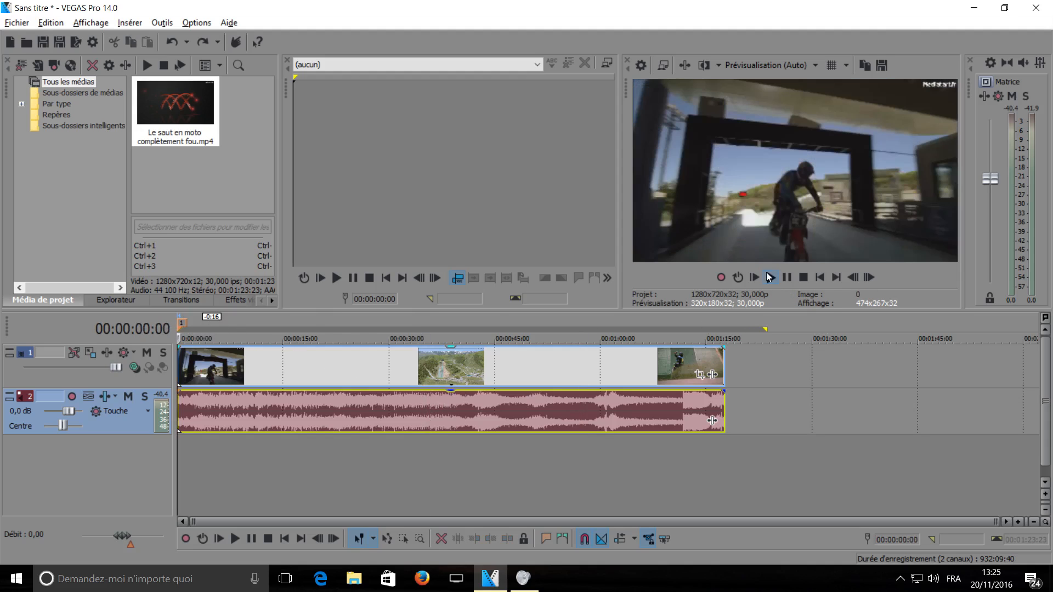
pyautogui.click(769, 276)
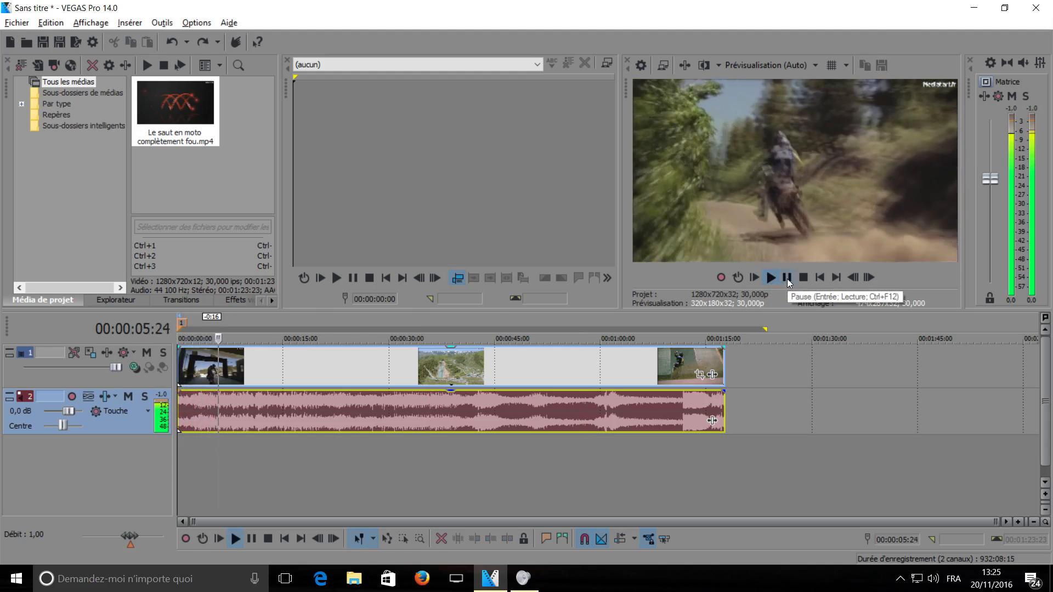
pyautogui.click(787, 278)
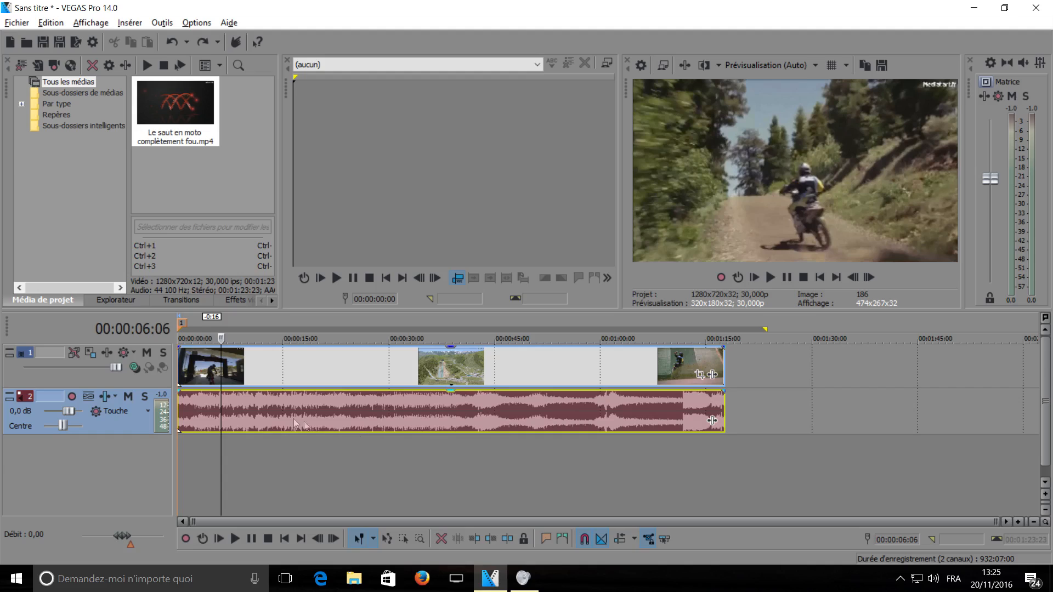
# Remove the motorbike video event from its group so it is separated from its audio event.
pyautogui.click(260, 406)
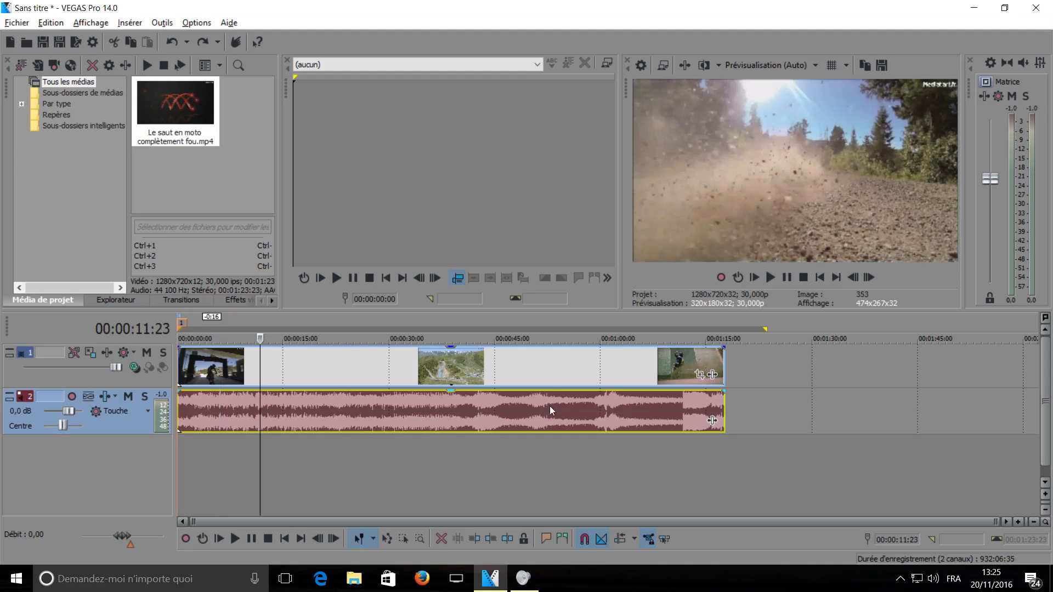
pyautogui.rightClick(351, 418)
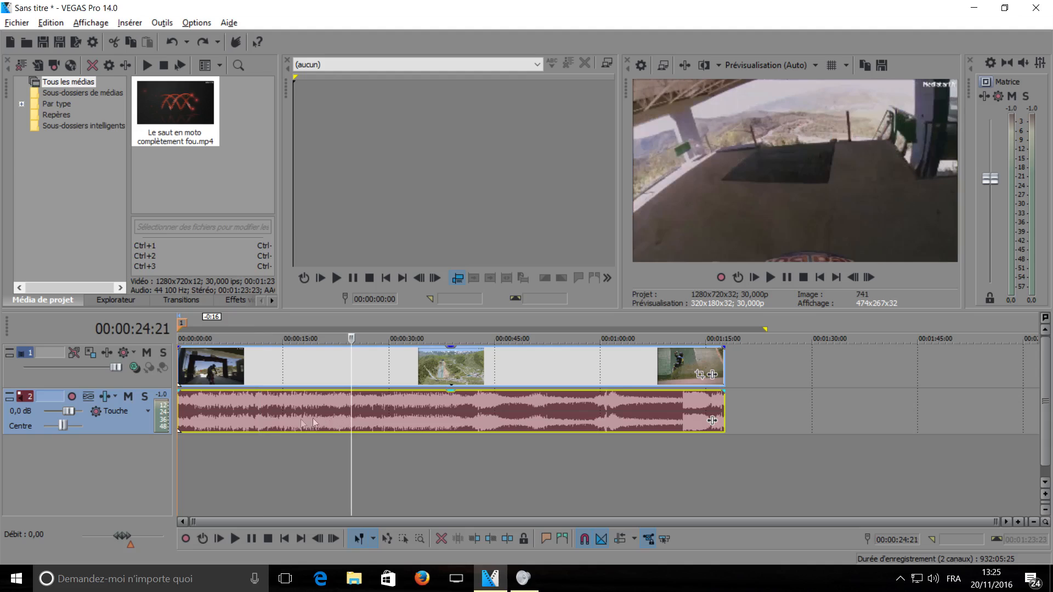
pyautogui.rightClick(278, 358)
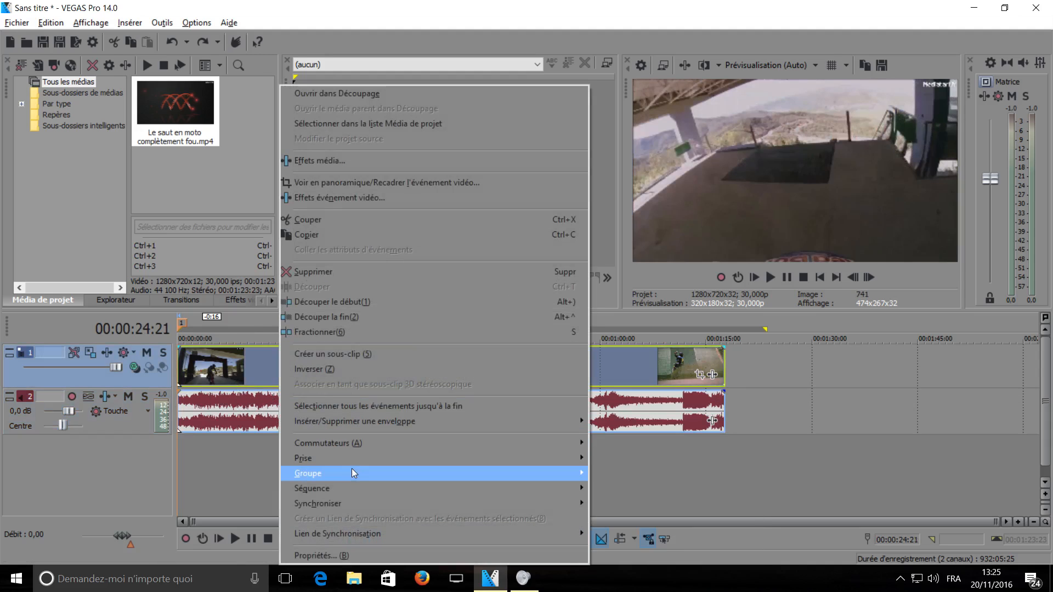
pyautogui.moveTo(395, 473)
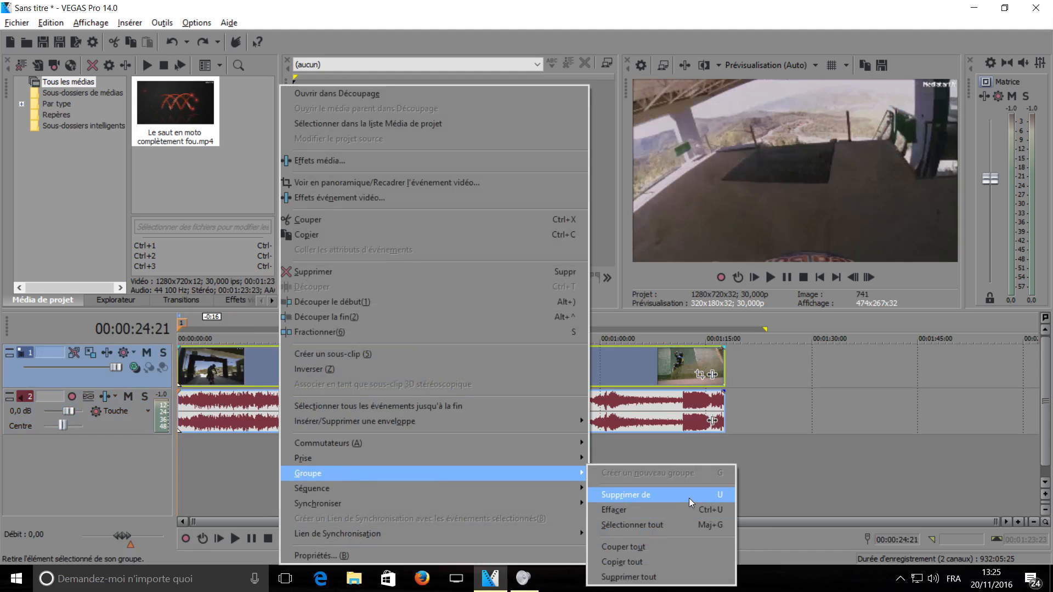
pyautogui.click(784, 428)
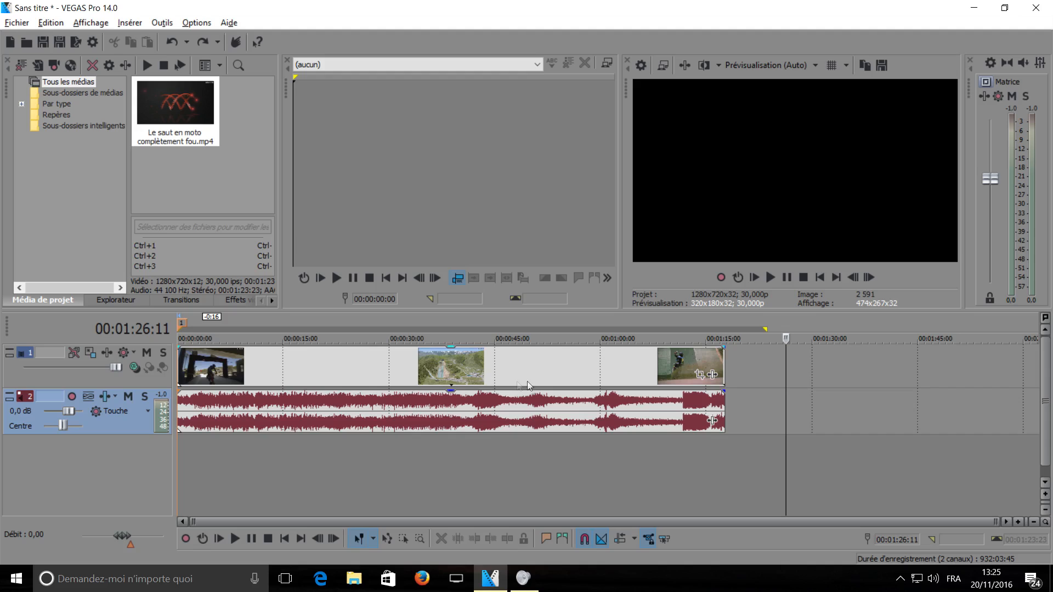
pyautogui.click(432, 360)
pyautogui.press('u')
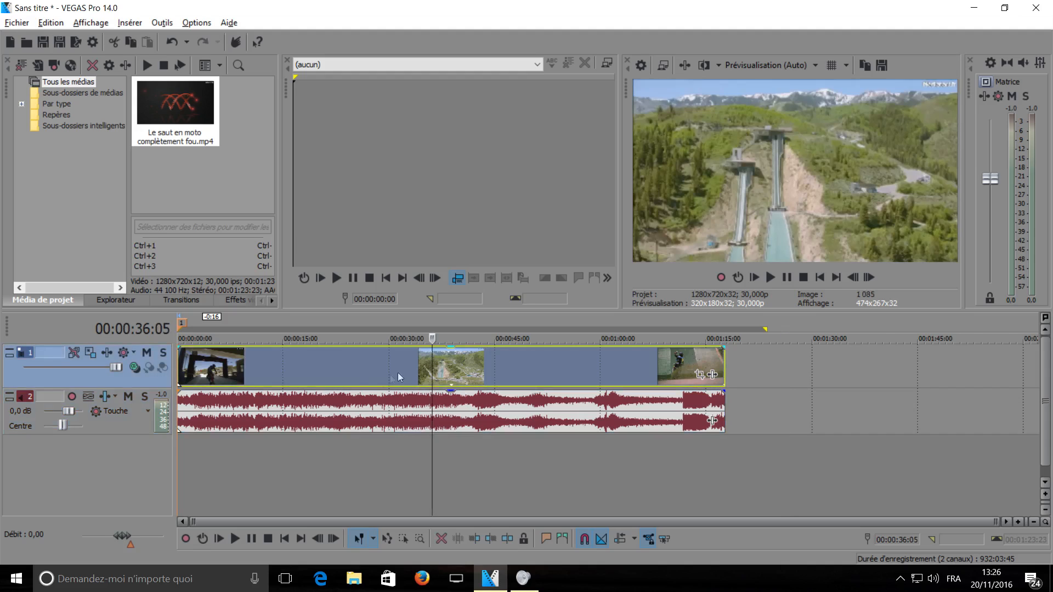
# Select the motorbike clip's separate audio event on track 2 and delete it, keeping the video event.
pyautogui.click(342, 400)
pyautogui.click(341, 368)
pyautogui.click(332, 409)
pyautogui.click(301, 371)
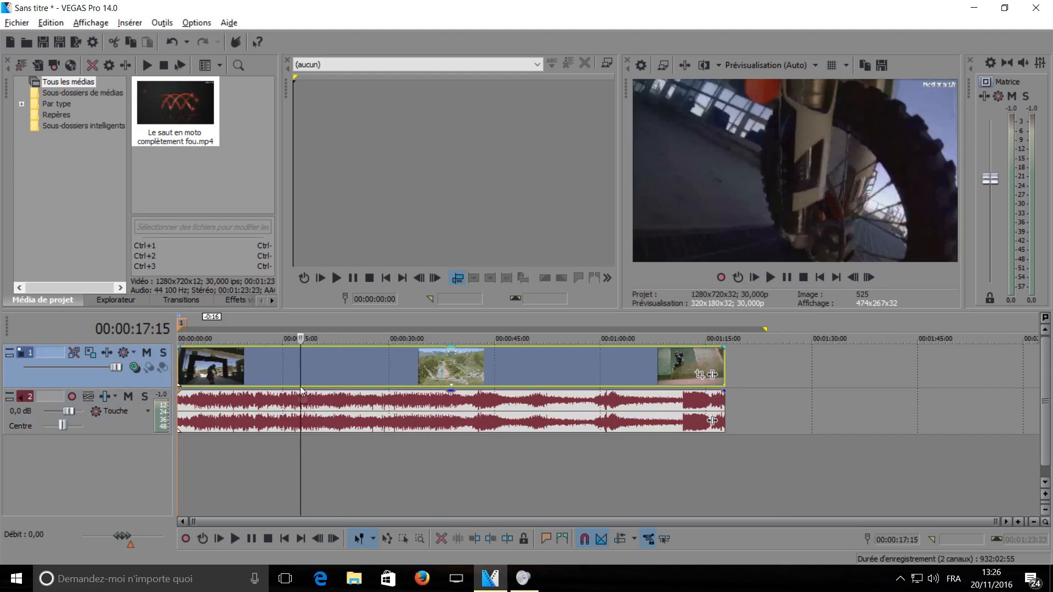
pyautogui.click(300, 410)
pyautogui.click(300, 371)
pyautogui.click(336, 421)
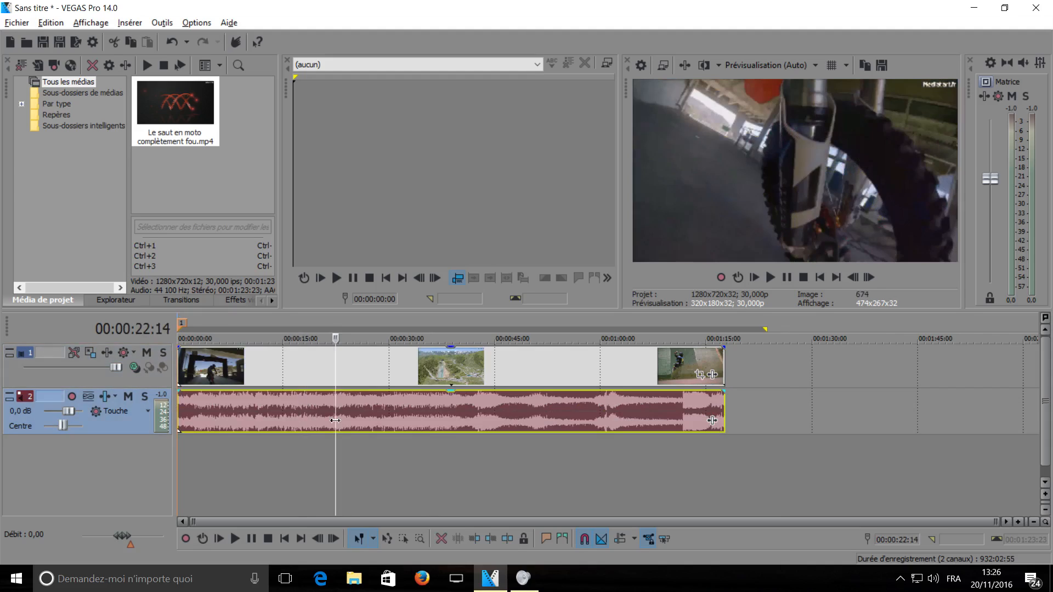
pyautogui.press('Delete')
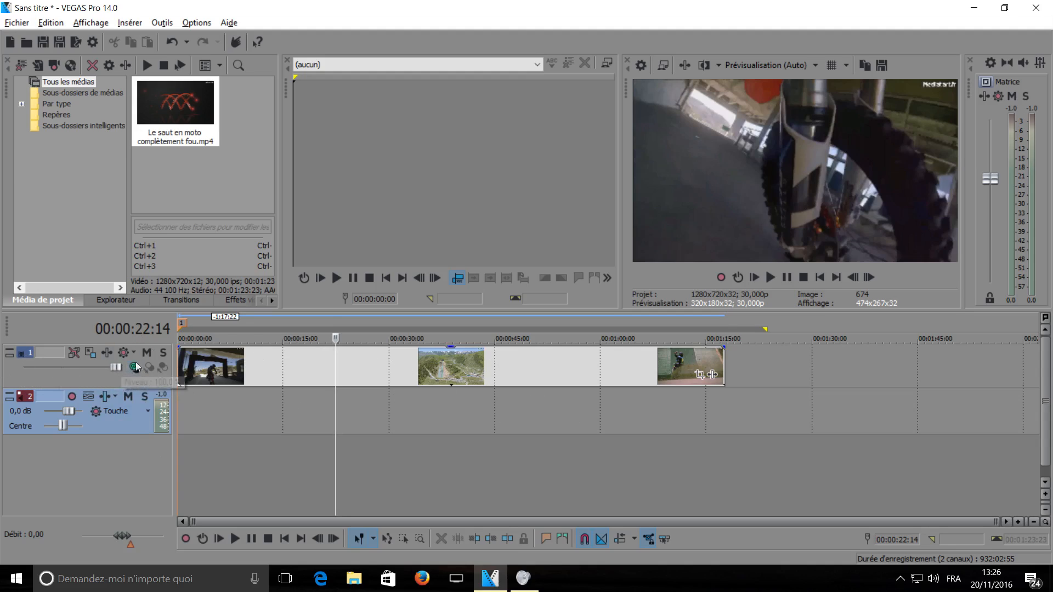
# Select the empty audio track 2 and return the playhead to marker 1 at the start of the timeline.
pyautogui.click(30, 377)
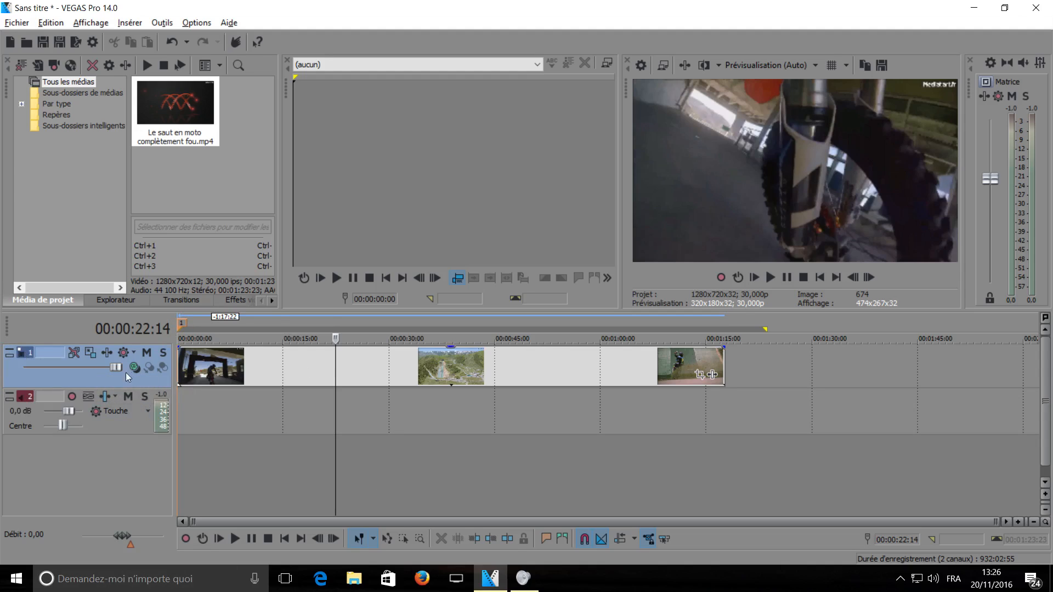
pyautogui.click(181, 327)
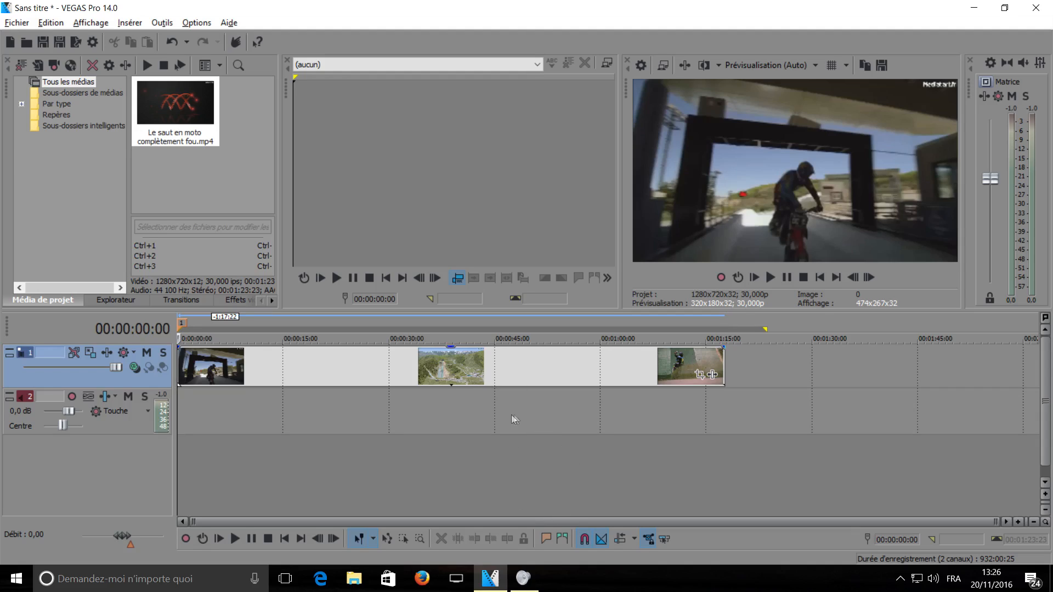
pyautogui.click(440, 394)
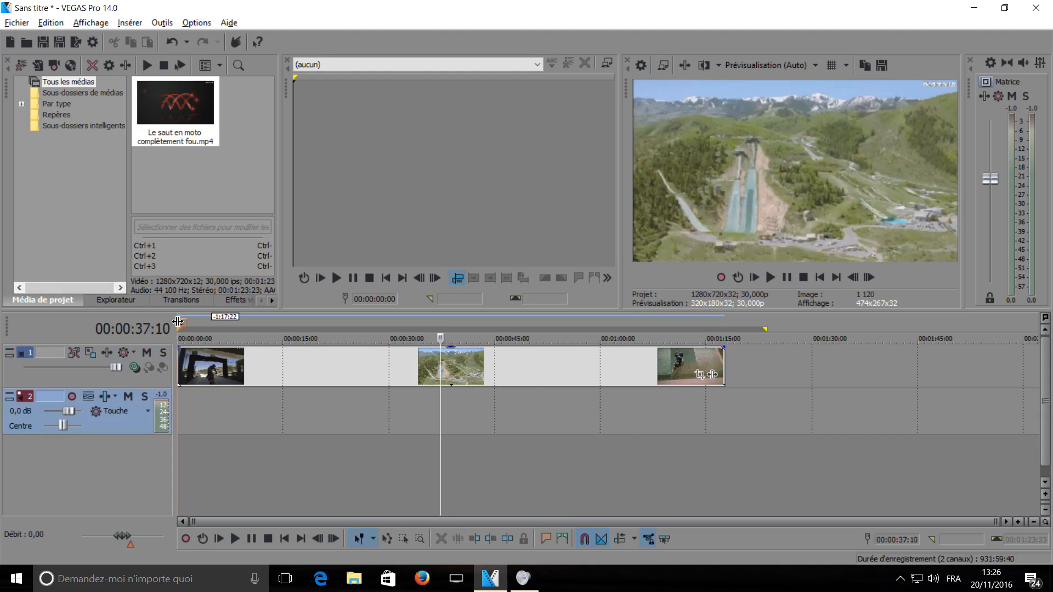
pyautogui.click(178, 324)
pyautogui.click(16, 22)
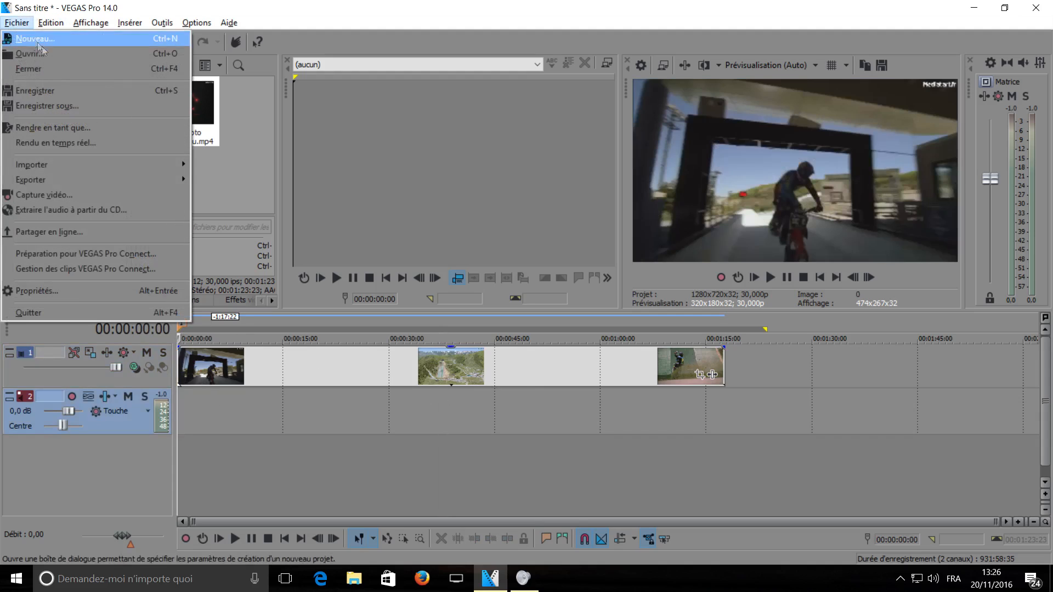
pyautogui.moveTo(57, 163)
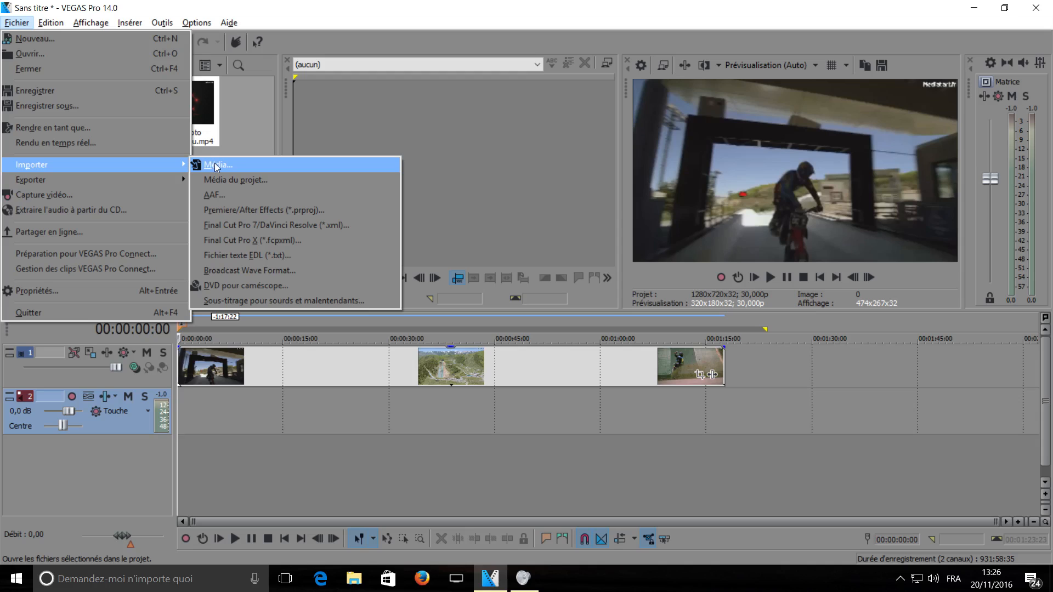
pyautogui.click(216, 166)
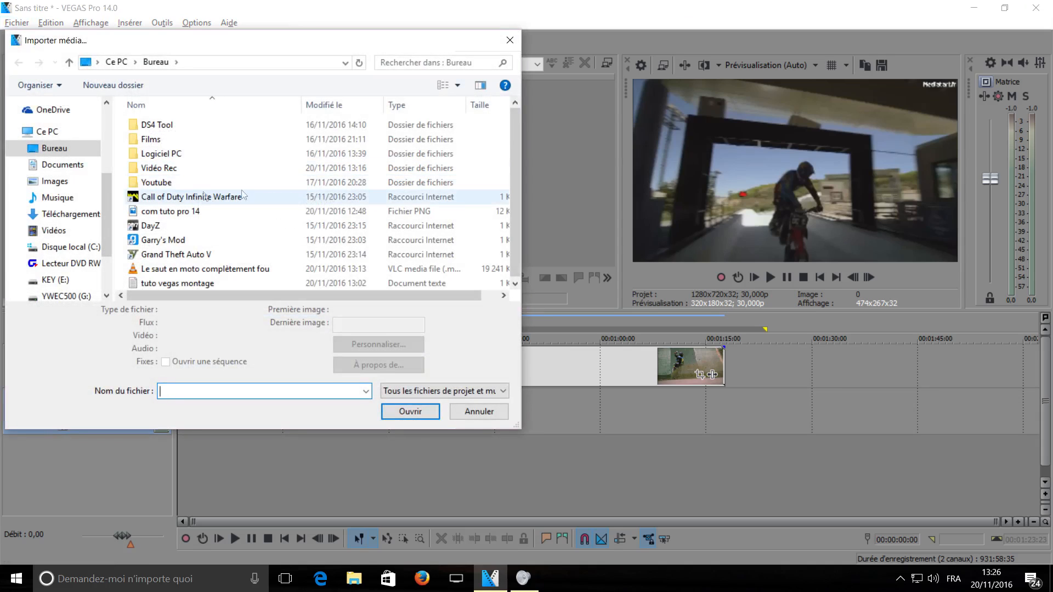
pyautogui.click(510, 40)
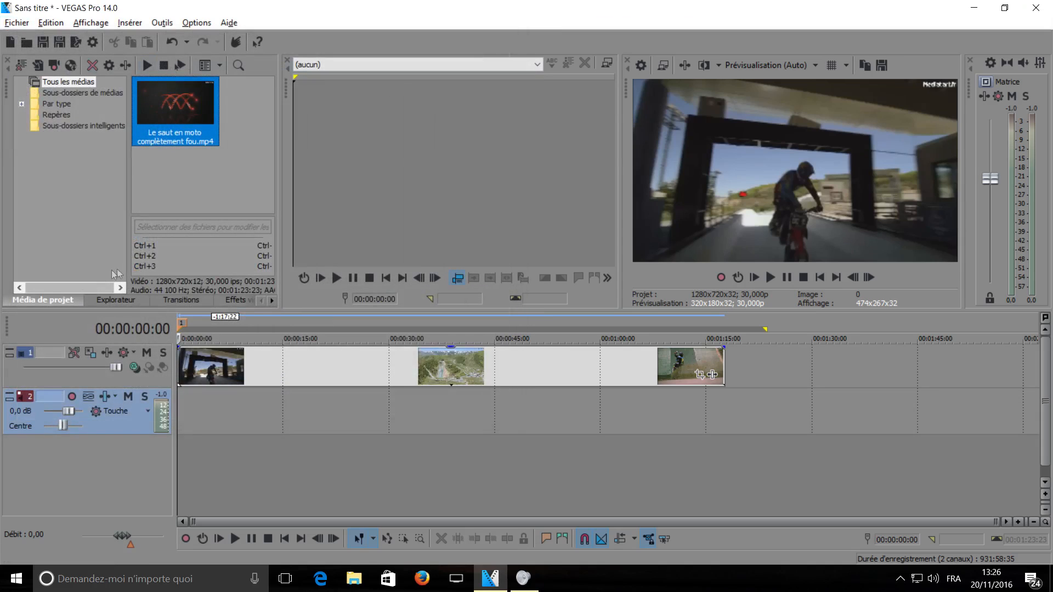
# Browse the built-in file explorer through the recent locations to the Téléchargements folder containing the downloaded music.
pyautogui.click(99, 300)
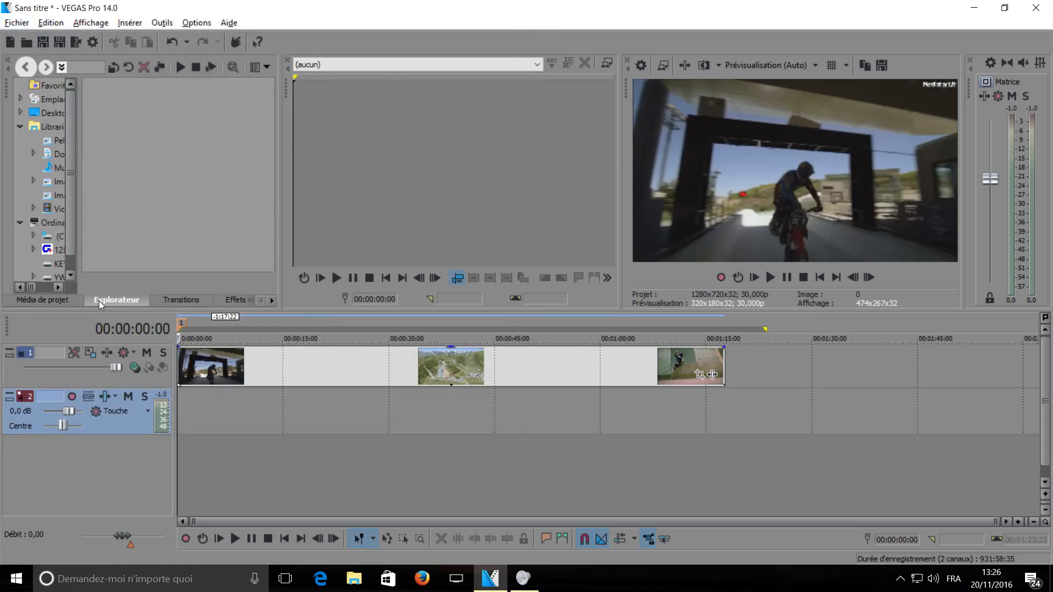
pyautogui.moveTo(90, 121); pyautogui.dragTo(157, 124)
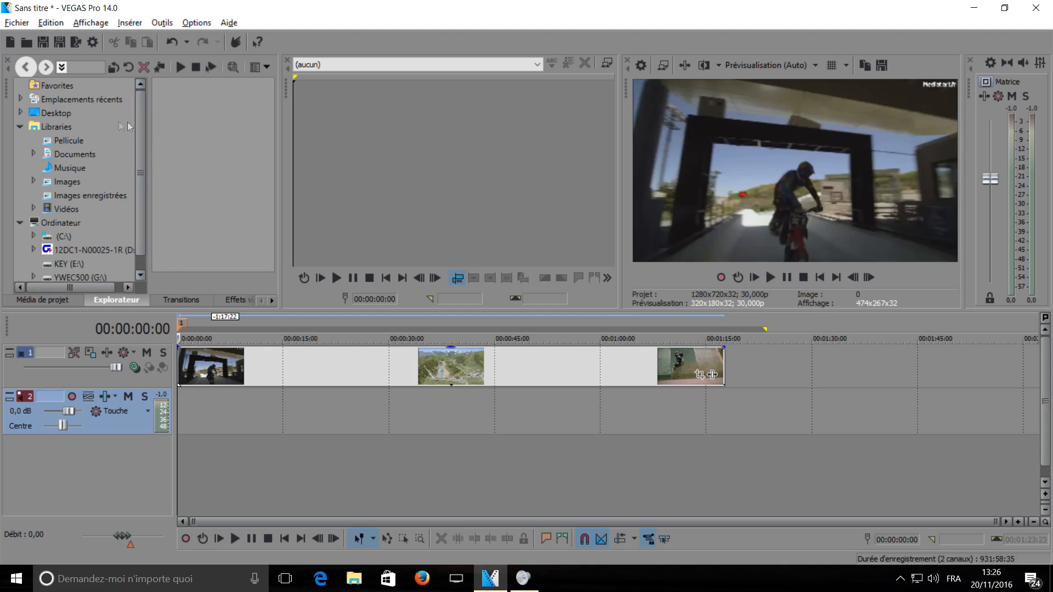
pyautogui.click(66, 168)
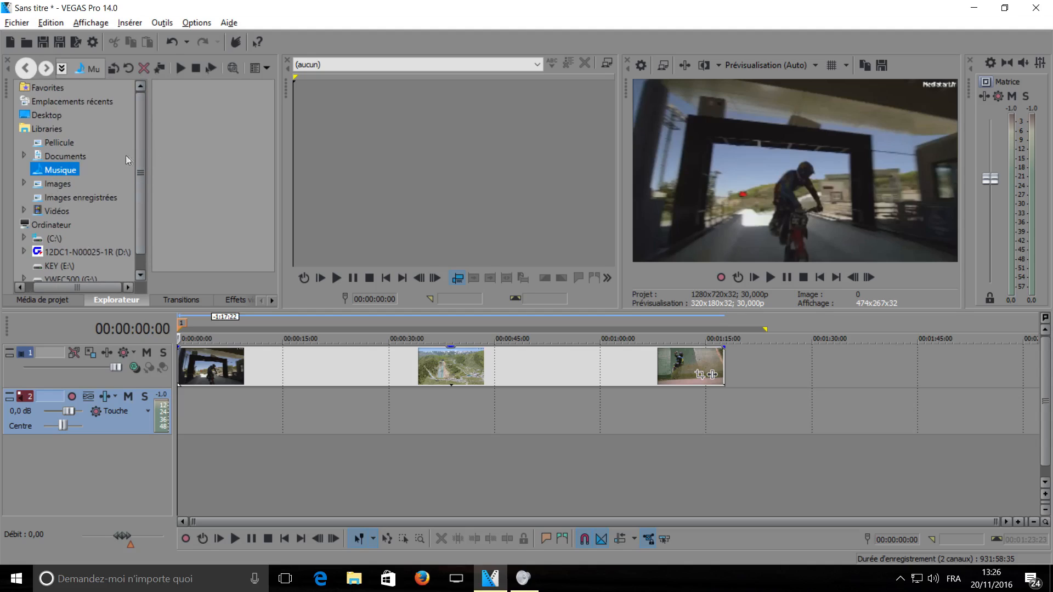
pyautogui.moveTo(150, 152); pyautogui.dragTo(128, 169)
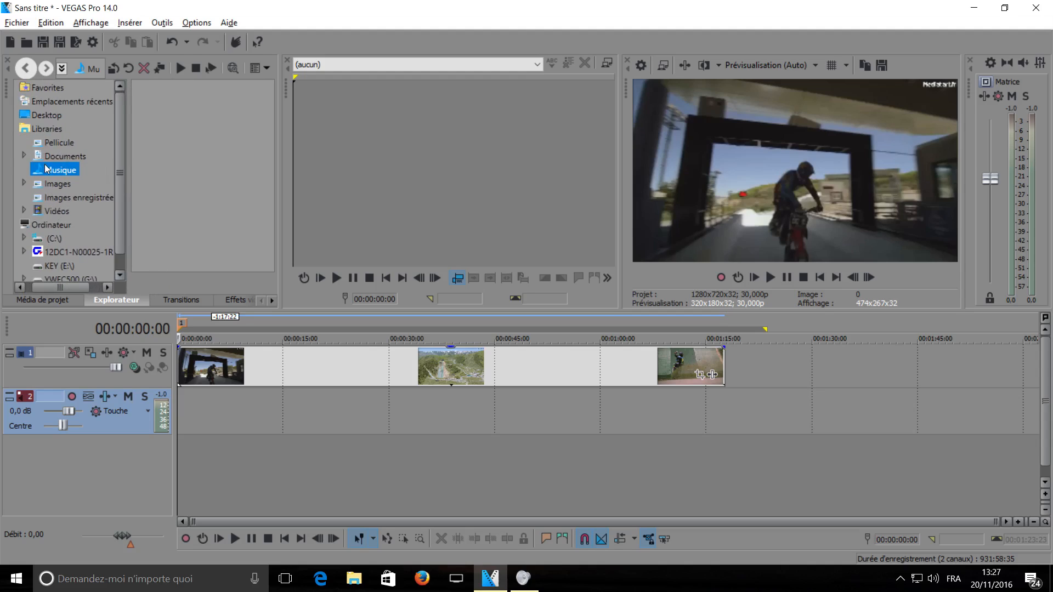
pyautogui.click(46, 155)
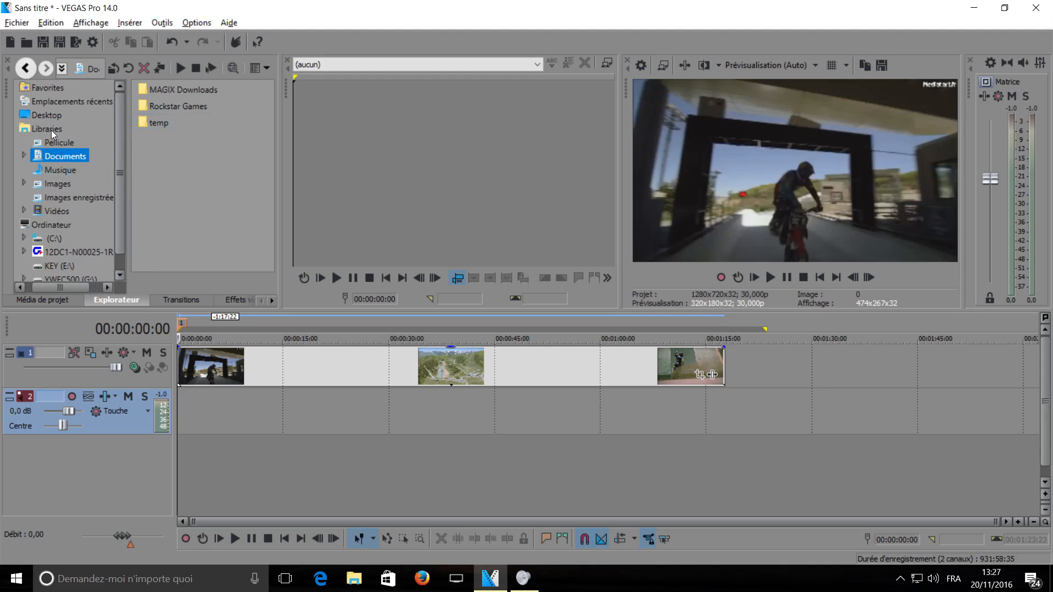
pyautogui.click(61, 101)
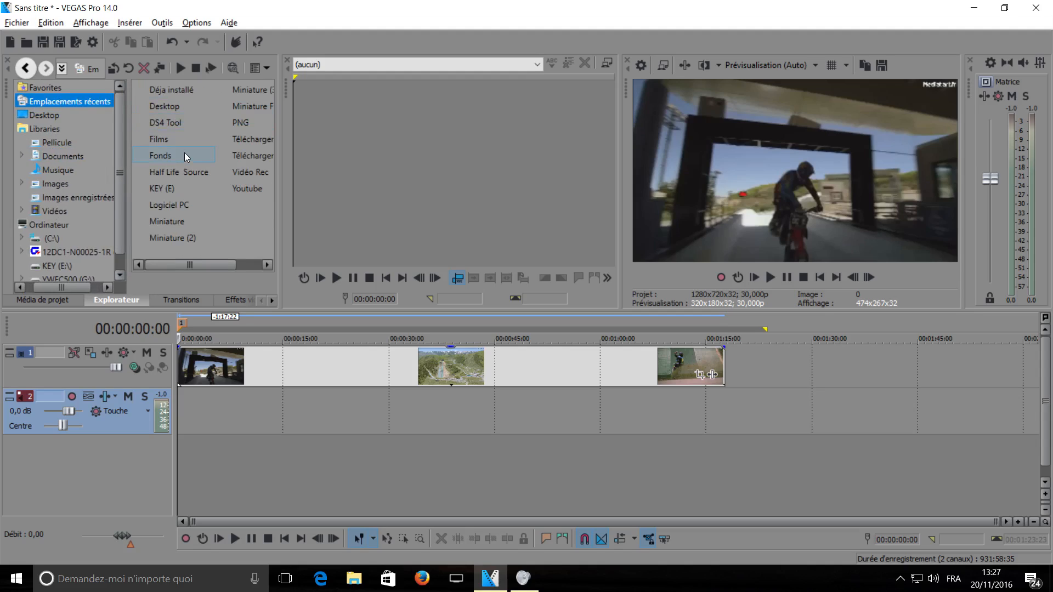
pyautogui.doubleClick(243, 143)
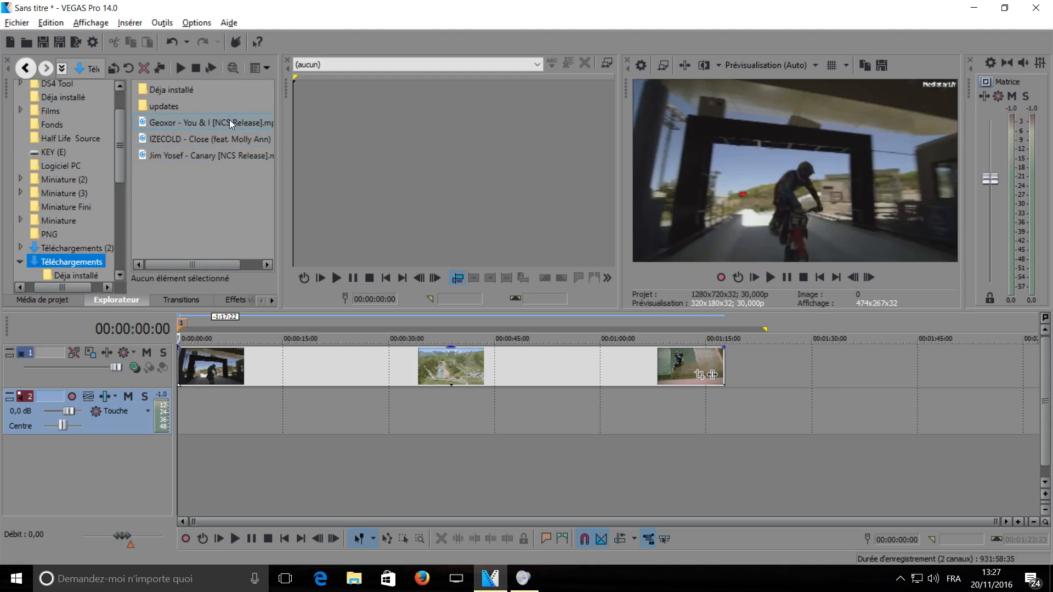
# Place the song "Geoxor - You & I [NCS Release].mp3" at the start of track 2 and show the project media.
pyautogui.moveTo(227, 124); pyautogui.dragTo(175, 402)
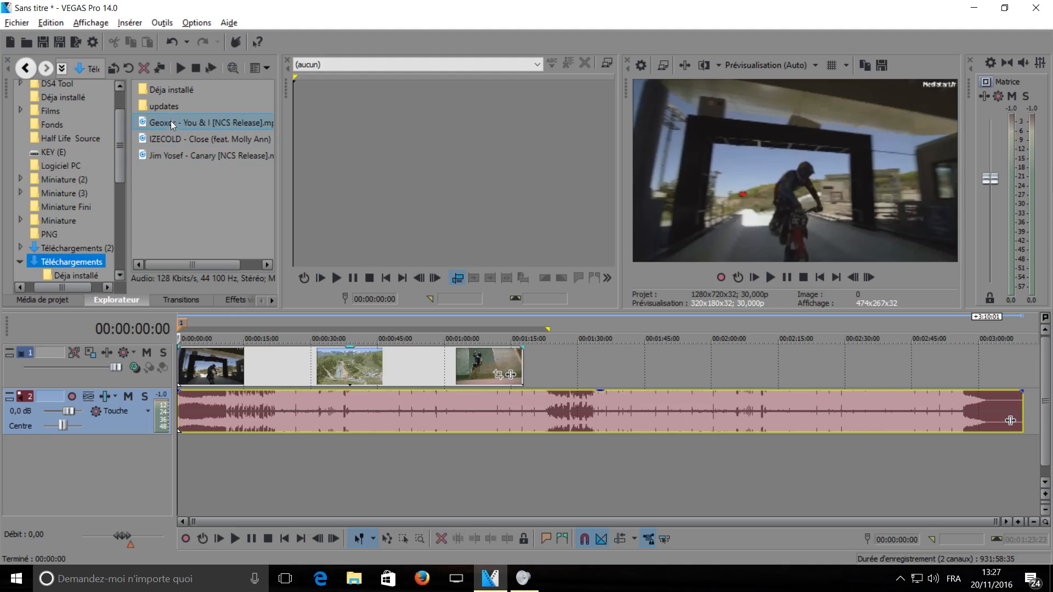
pyautogui.moveTo(171, 125); pyautogui.dragTo(144, 151)
pyautogui.click(60, 301)
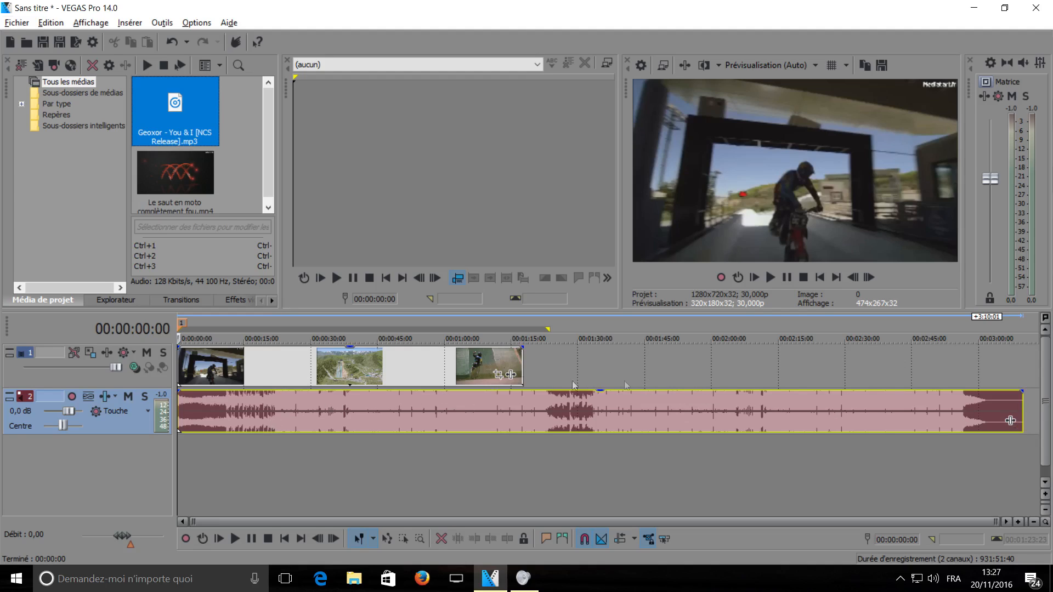
# Play the opening with the new song, split the song at 00:00:09:23 and undo that split.
pyautogui.click(770, 278)
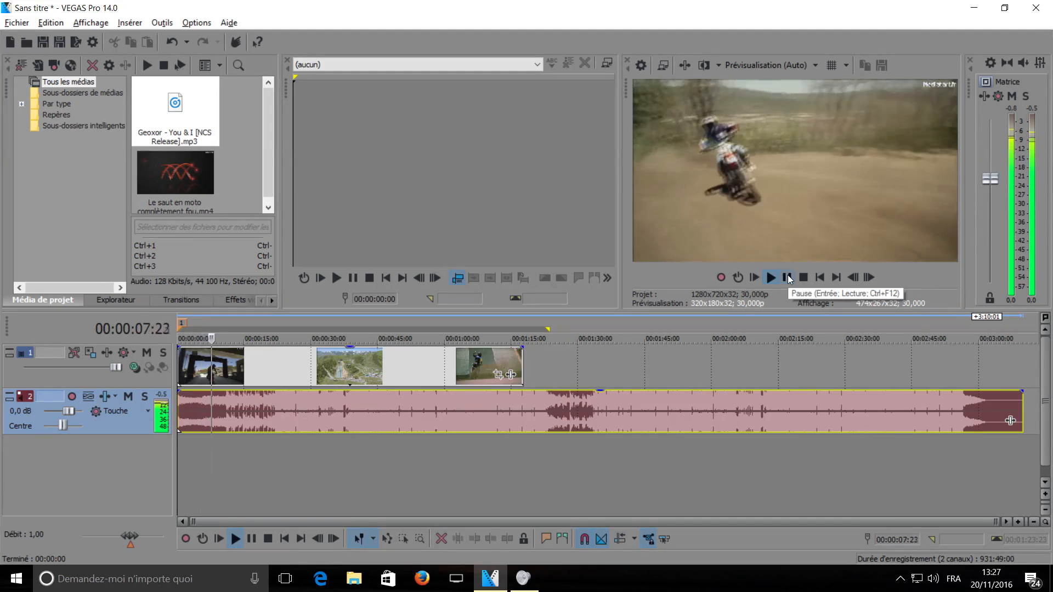
pyautogui.press('s')
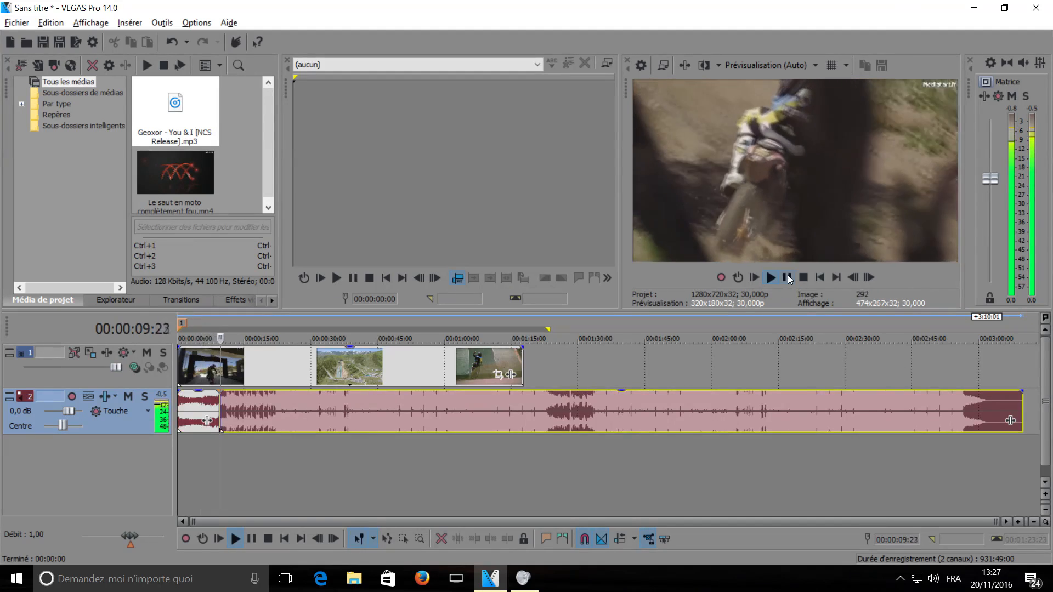
pyautogui.hotkey('ctrl', 'z')
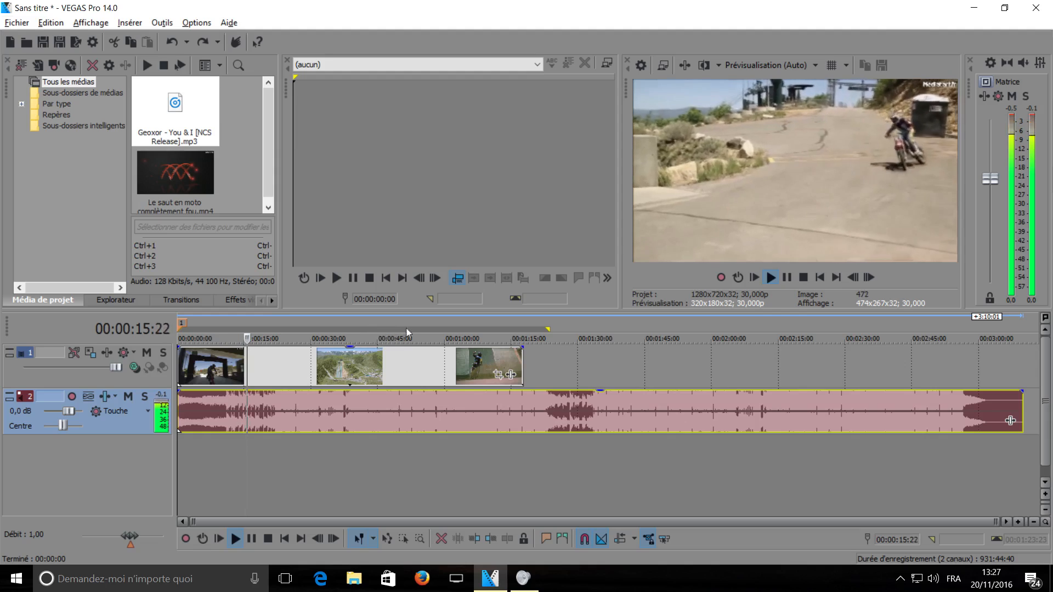
# Replay the song's opening, pause it, and place the playhead precisely on the first beat in the waveform at 00:00:11:04.
pyautogui.click(213, 337)
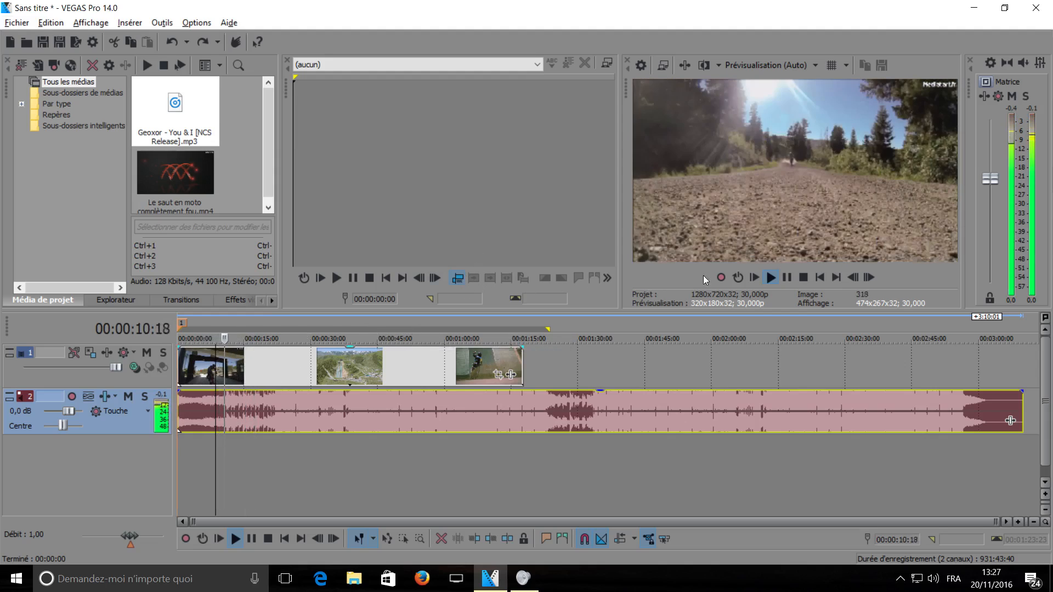
pyautogui.click(787, 277)
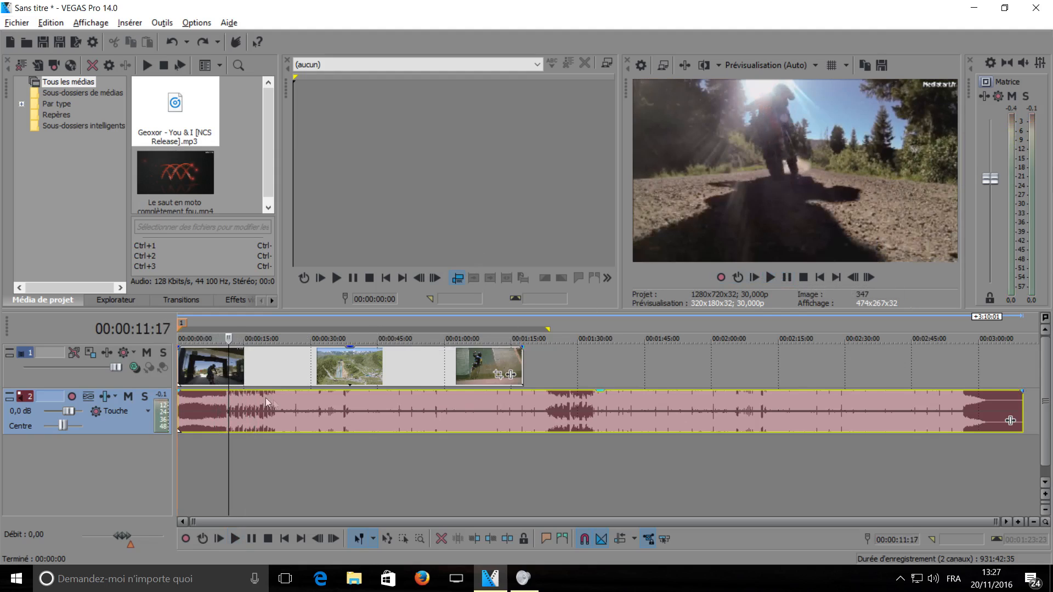
pyautogui.scroll(10, 298, 413)
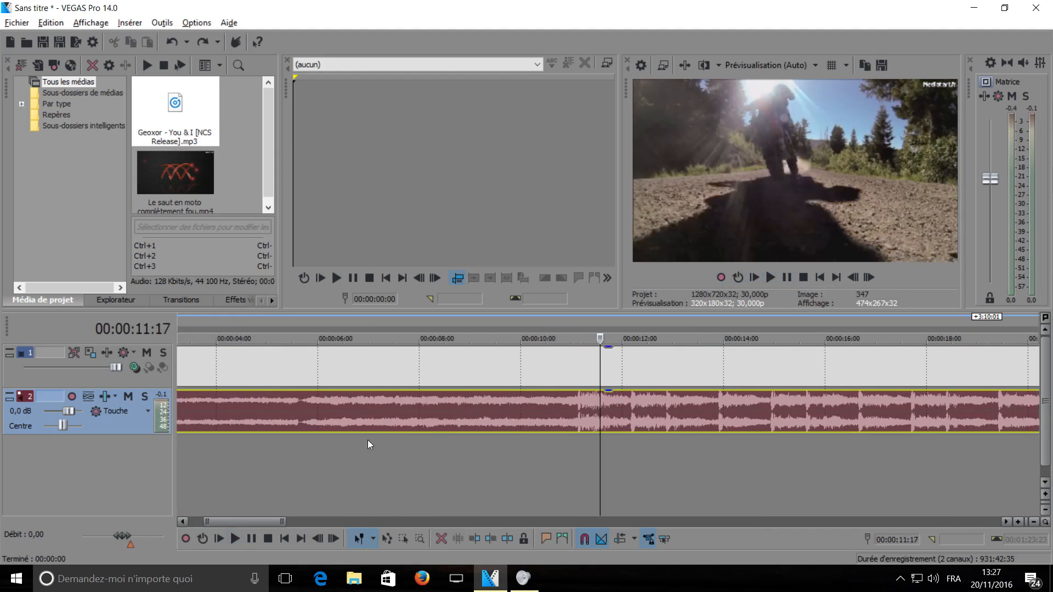
pyautogui.scroll(6, 721, 450)
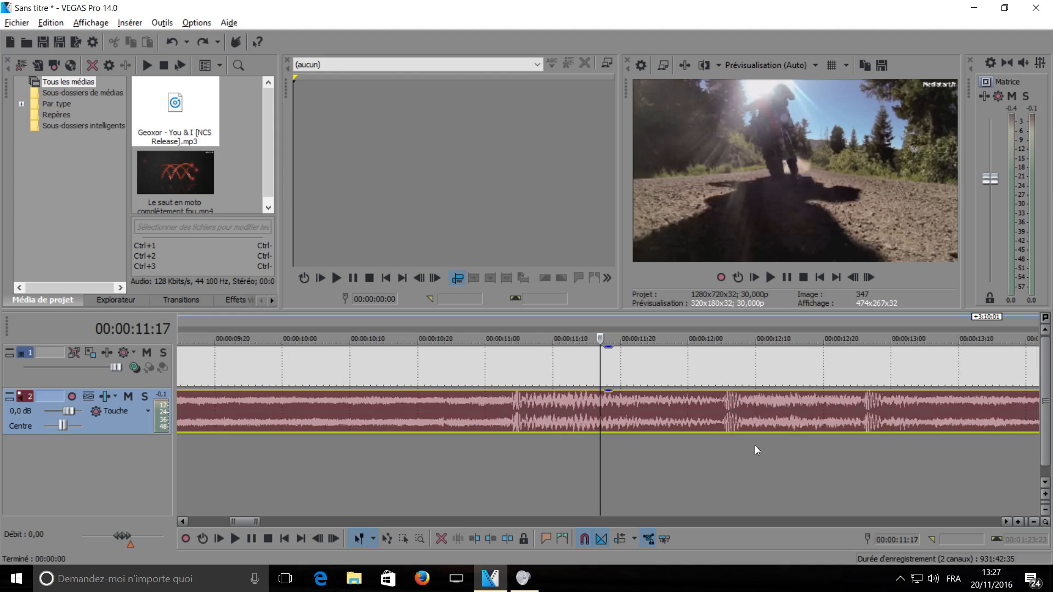
pyautogui.scroll(3, 755, 445)
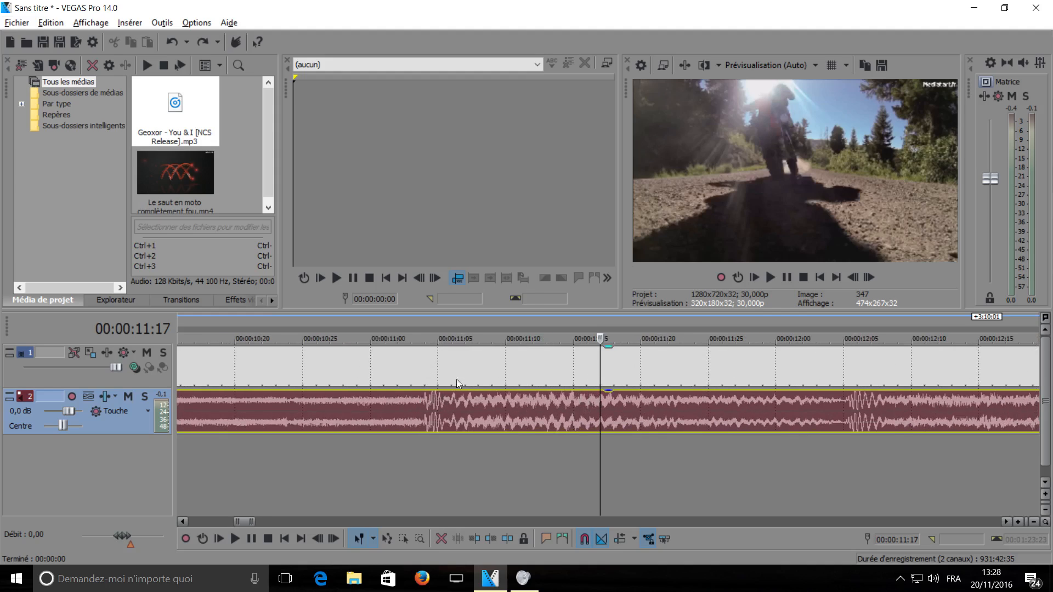
pyautogui.click(411, 324)
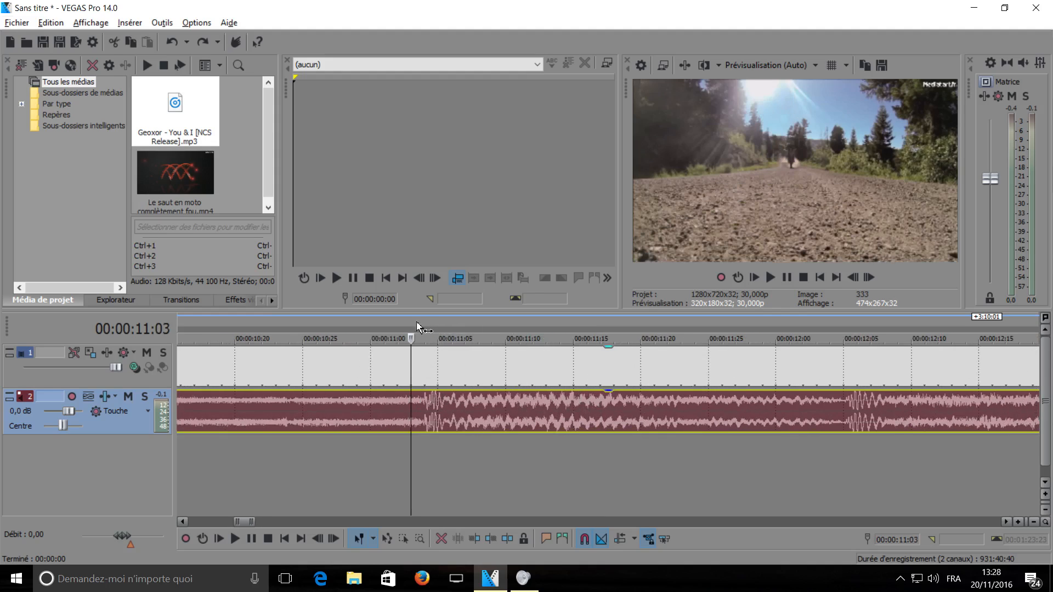
pyautogui.click(425, 325)
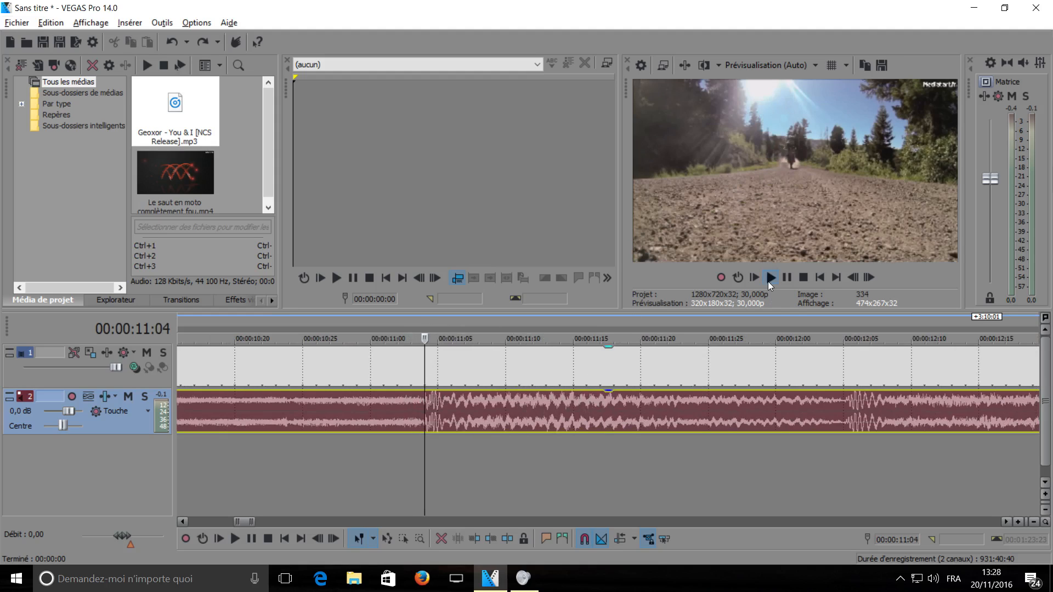
# Replay the song around its first beat, pause it, and return the playhead to 00:00:11:04.
pyautogui.click(770, 278)
pyautogui.click(430, 324)
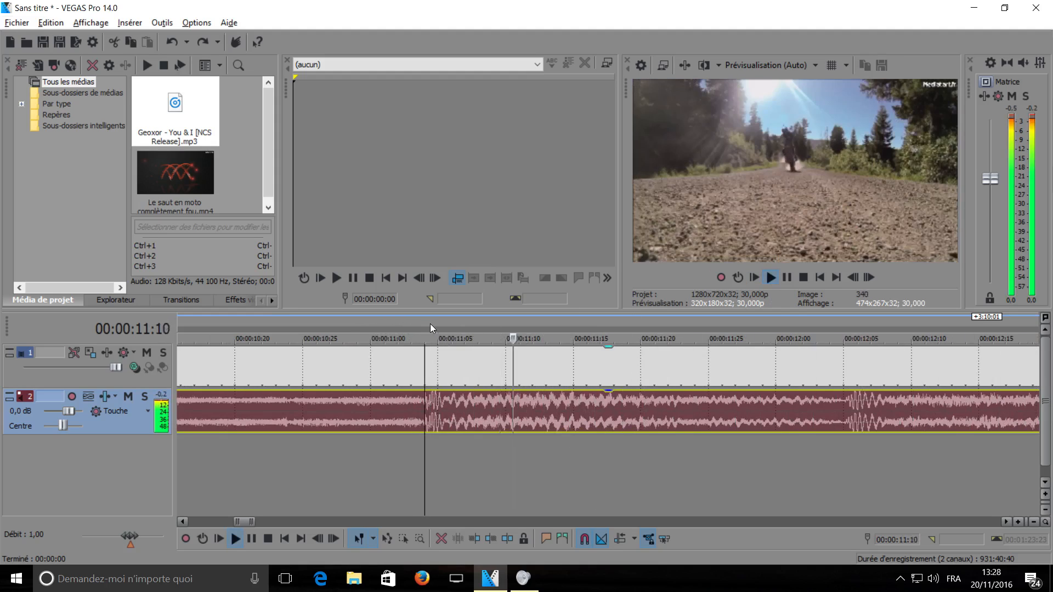
pyautogui.click(424, 325)
pyautogui.click(384, 325)
pyautogui.click(370, 325)
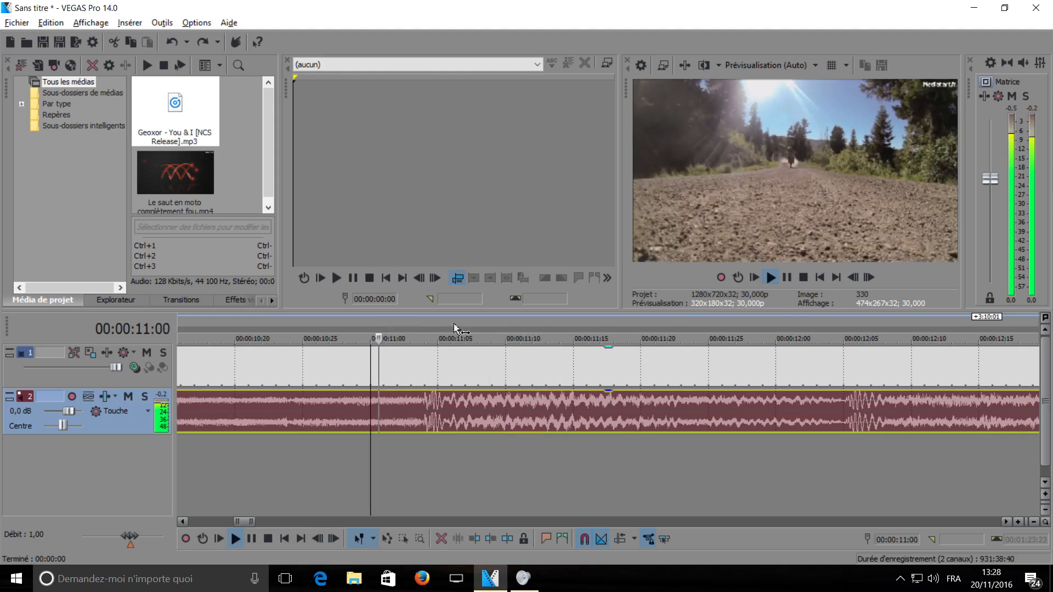
pyautogui.click(789, 280)
pyautogui.click(427, 326)
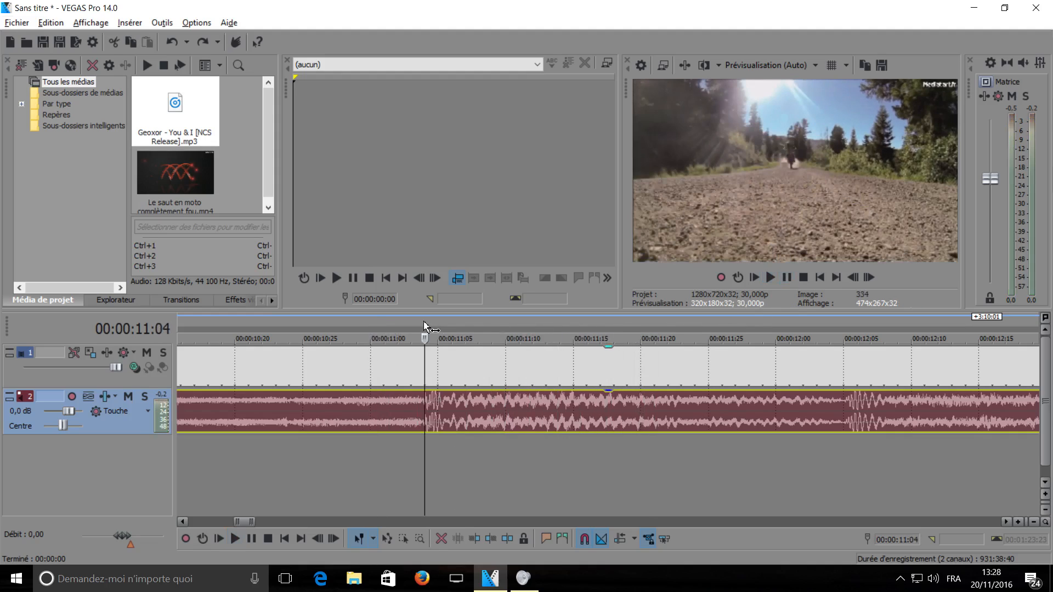
# Move the playhead one frame back to 00:00:11:03, split the song there, and delete the part before the cut.
pyautogui.click(858, 278)
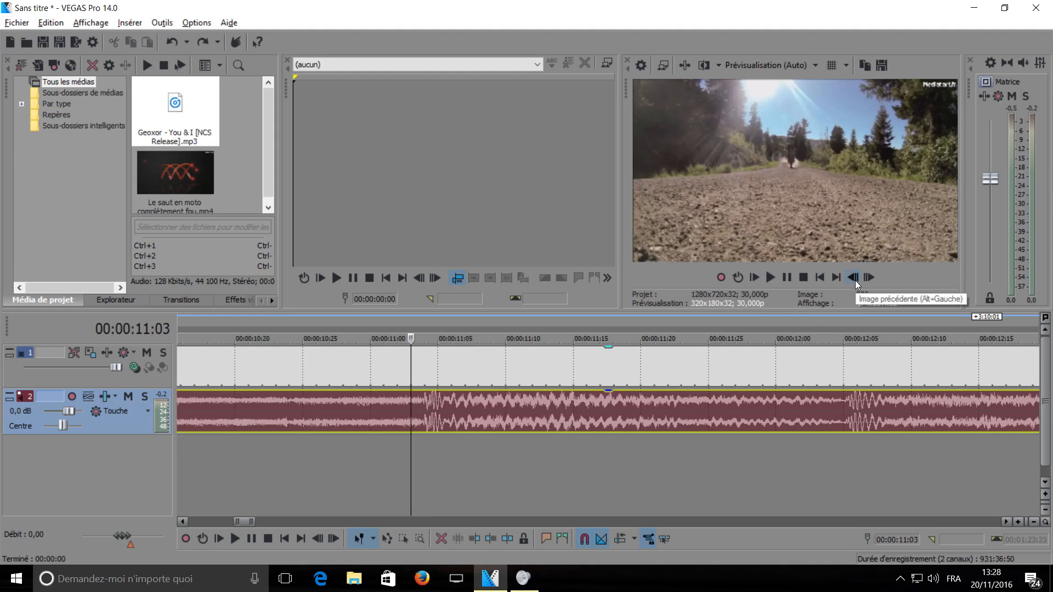
pyautogui.hotkey('alt', 'Right')
pyautogui.hotkey('alt', 'Left')
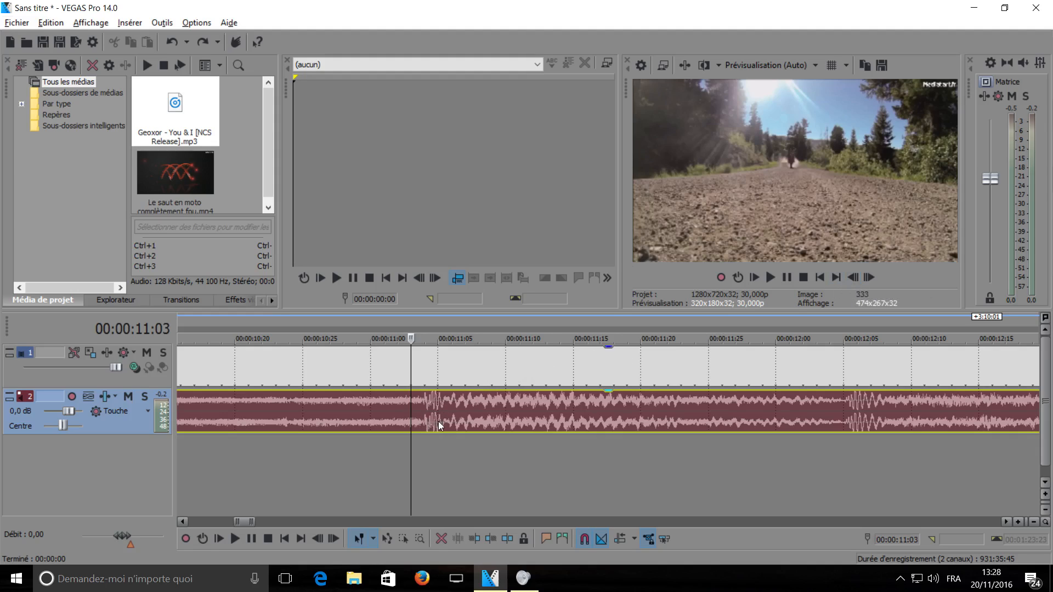
pyautogui.press('s')
pyautogui.click(326, 408)
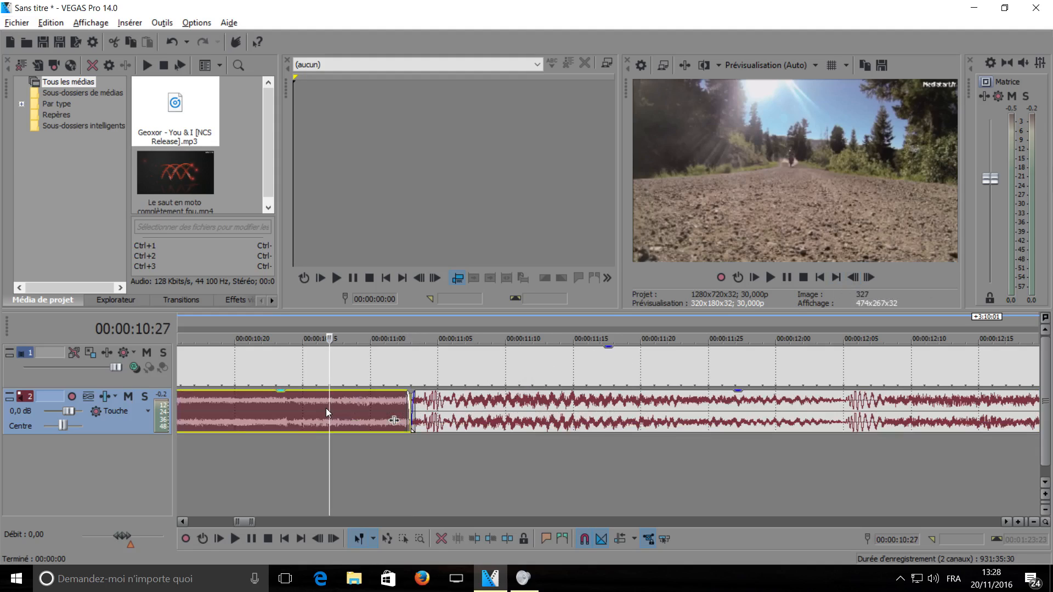
pyautogui.press('Delete')
# Move the remaining part of the song on track 2 to the very start of the timeline.
pyautogui.scroll(-8, 424, 423)
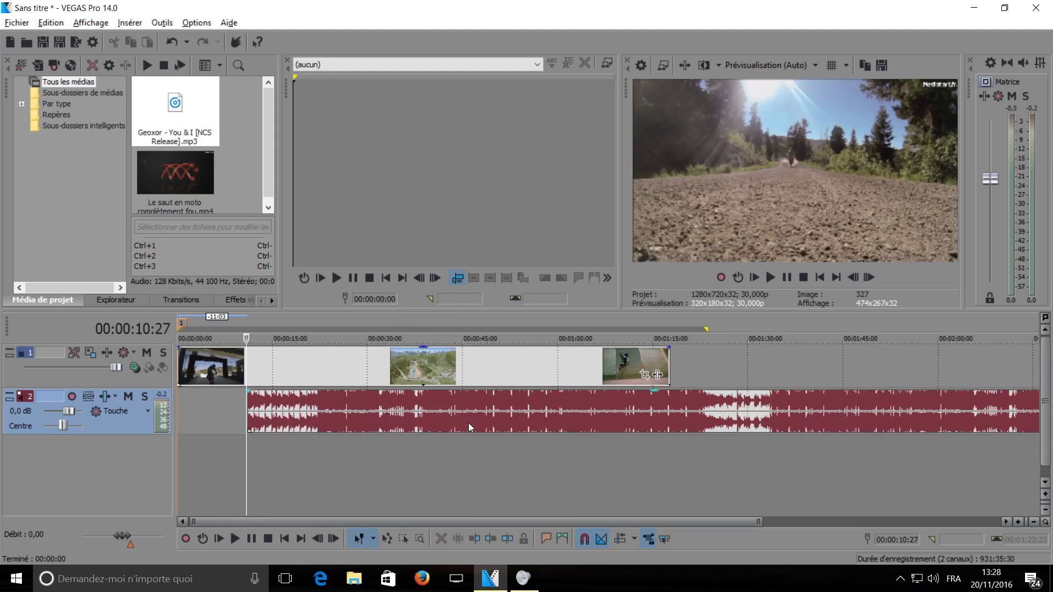
pyautogui.click(434, 413)
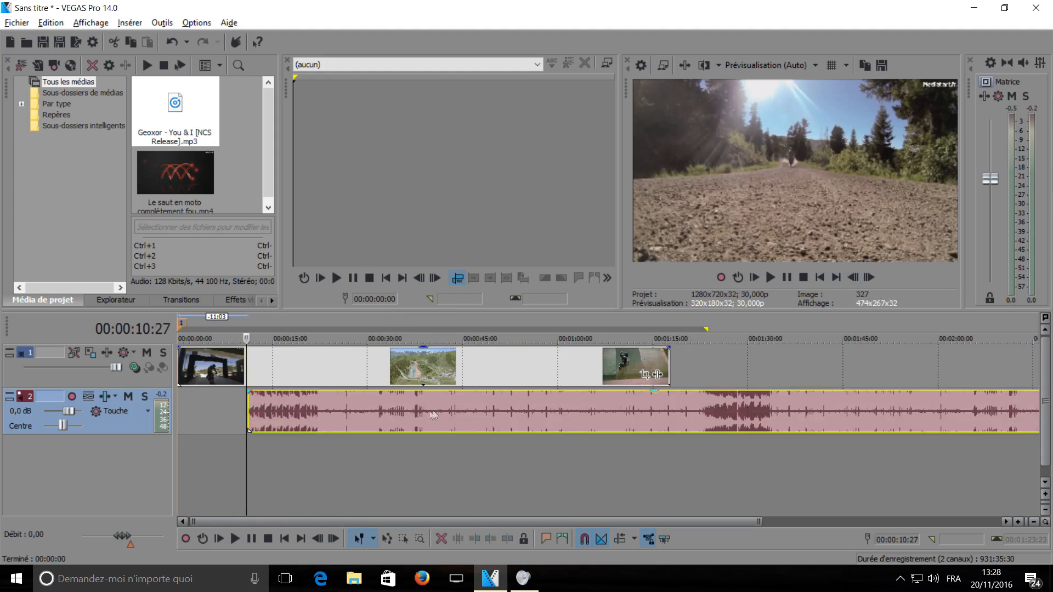
pyautogui.moveTo(434, 415); pyautogui.dragTo(365, 418)
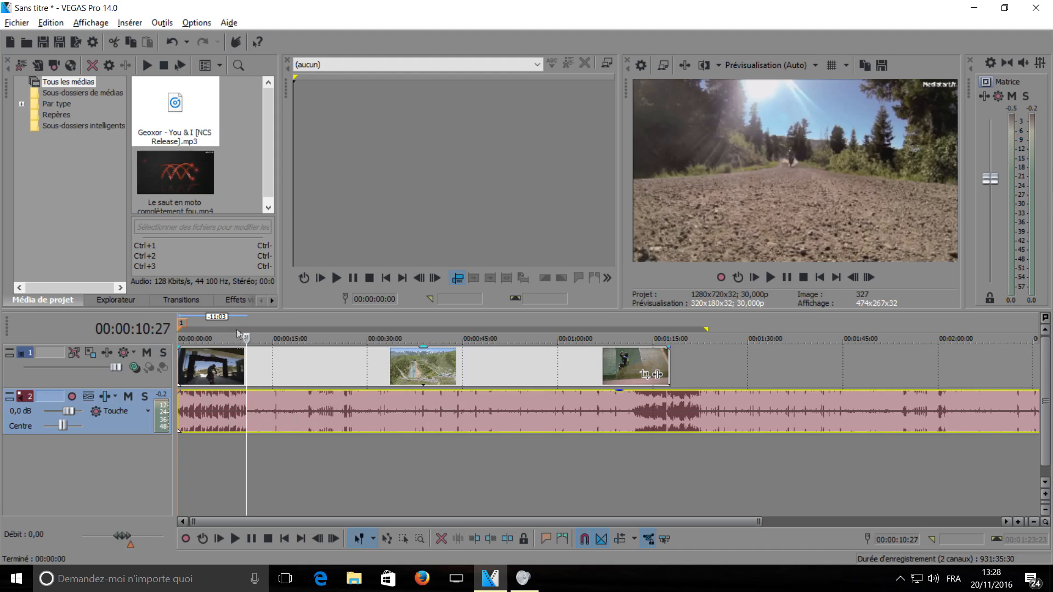
# Play the first 20 seconds or so from the start with the realigned song, pause, and return the playhead to 00:00:00:00.
pyautogui.click(181, 322)
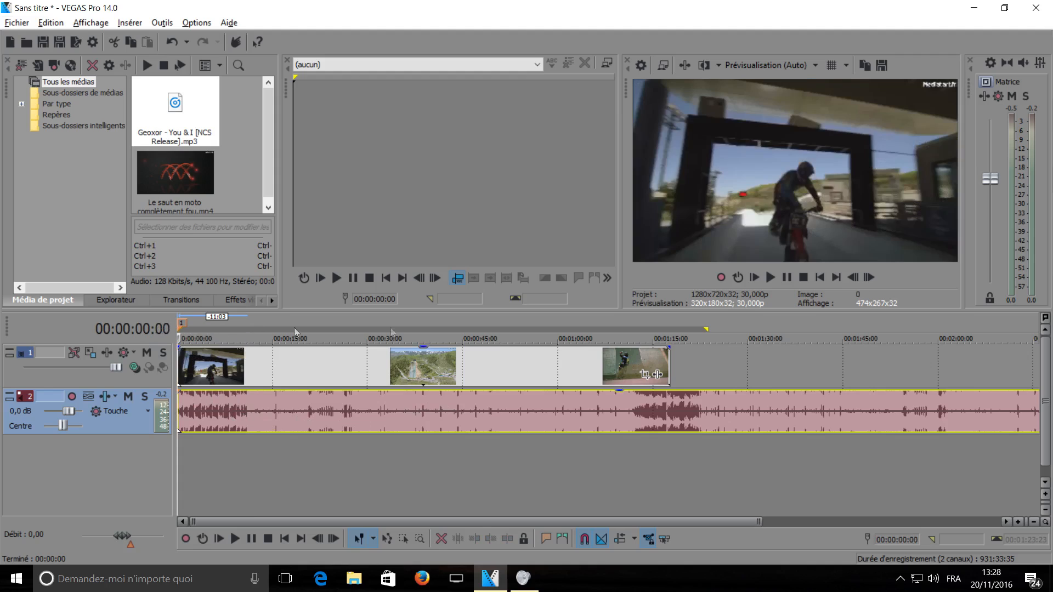
pyautogui.click(771, 277)
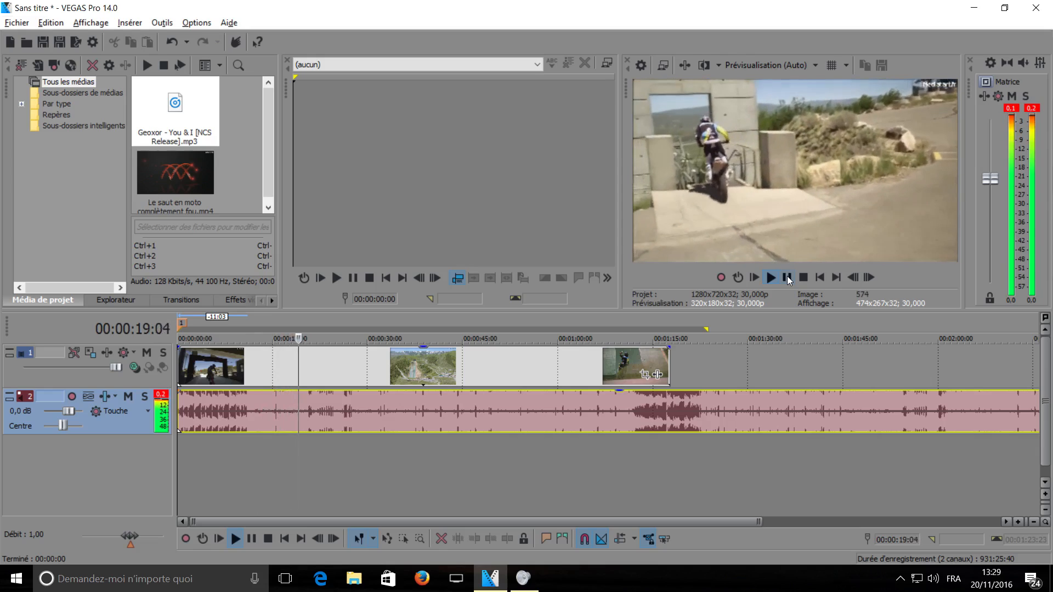
pyautogui.click(787, 278)
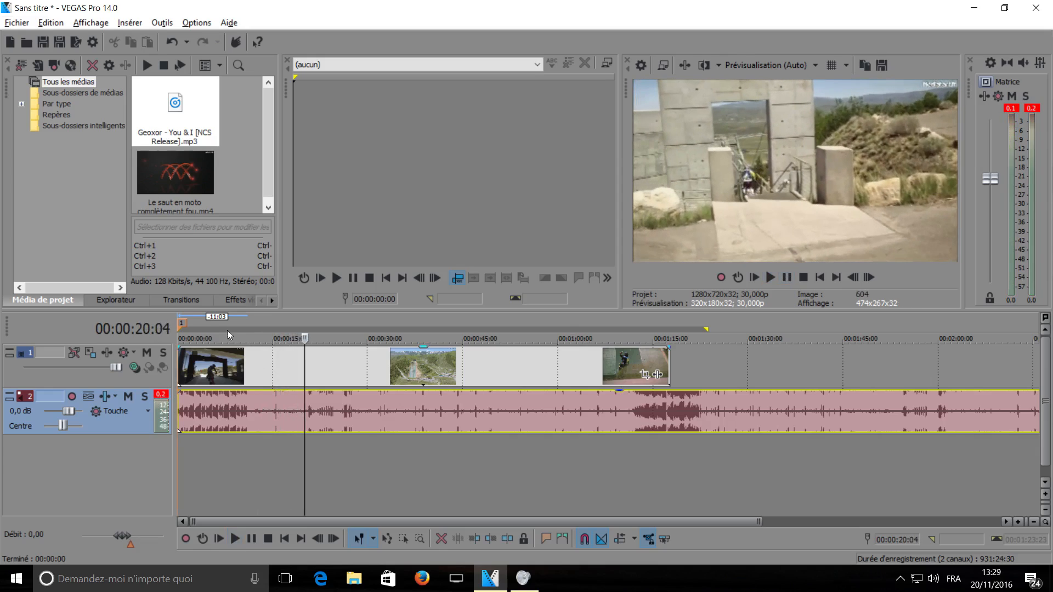
pyautogui.click(181, 326)
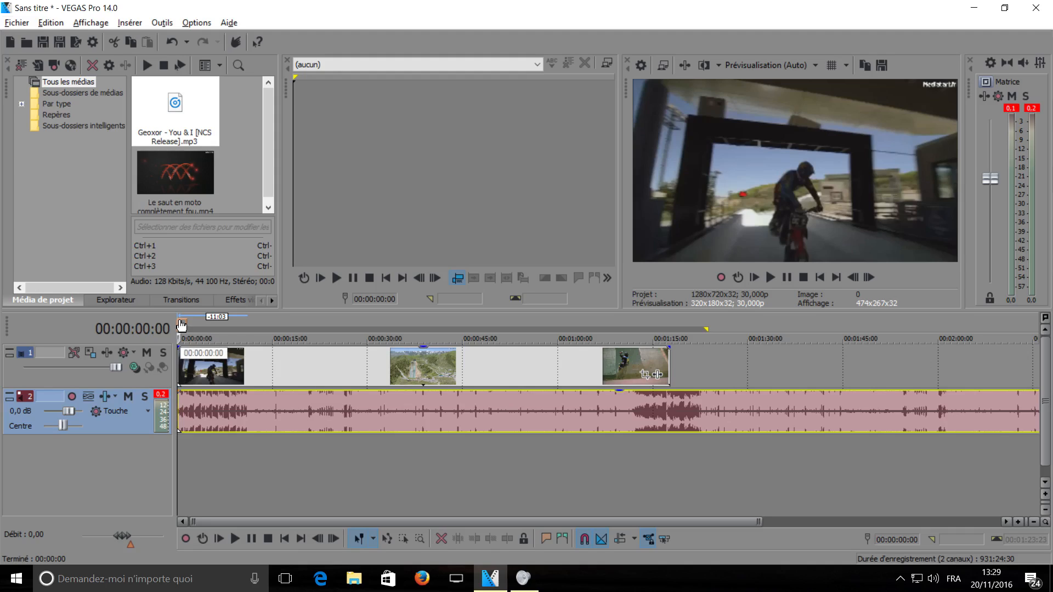
pyautogui.press('m')
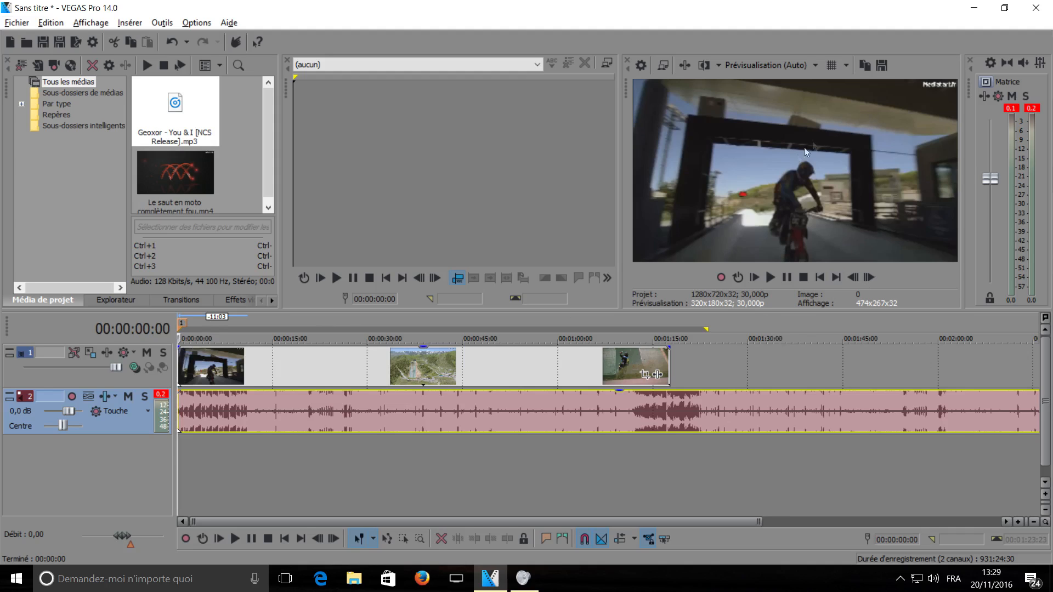
pyautogui.moveTo(721, 308)
pyautogui.mouseDown()
pyautogui.moveTo(719, 352)
pyautogui.moveTo(736, 308)
pyautogui.mouseUp()
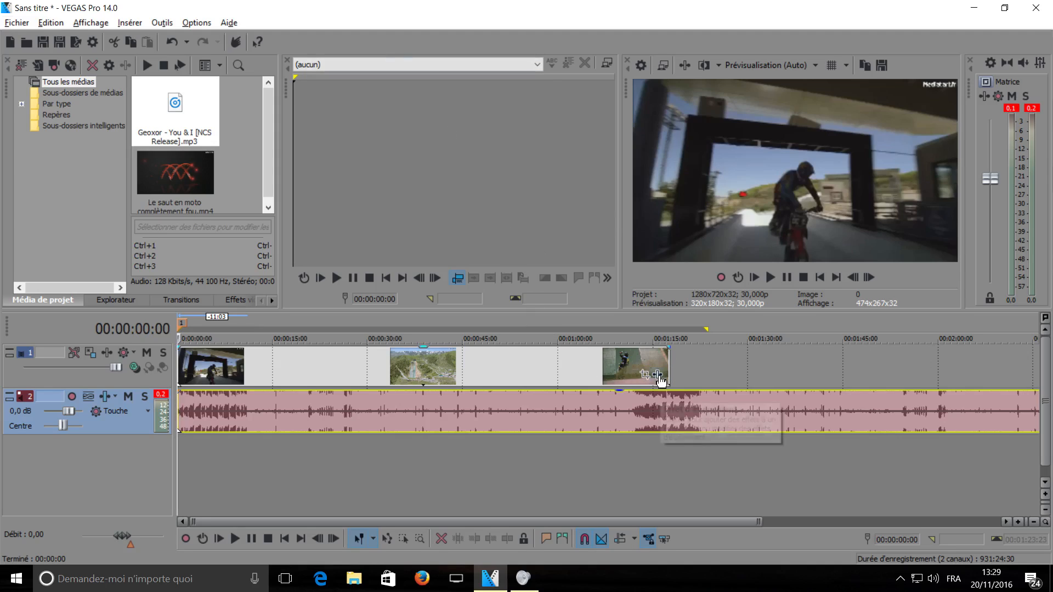
# Add the "Noir et blanc VEGAS" effect to the motorbike video on track 1.
pyautogui.click(226, 366)
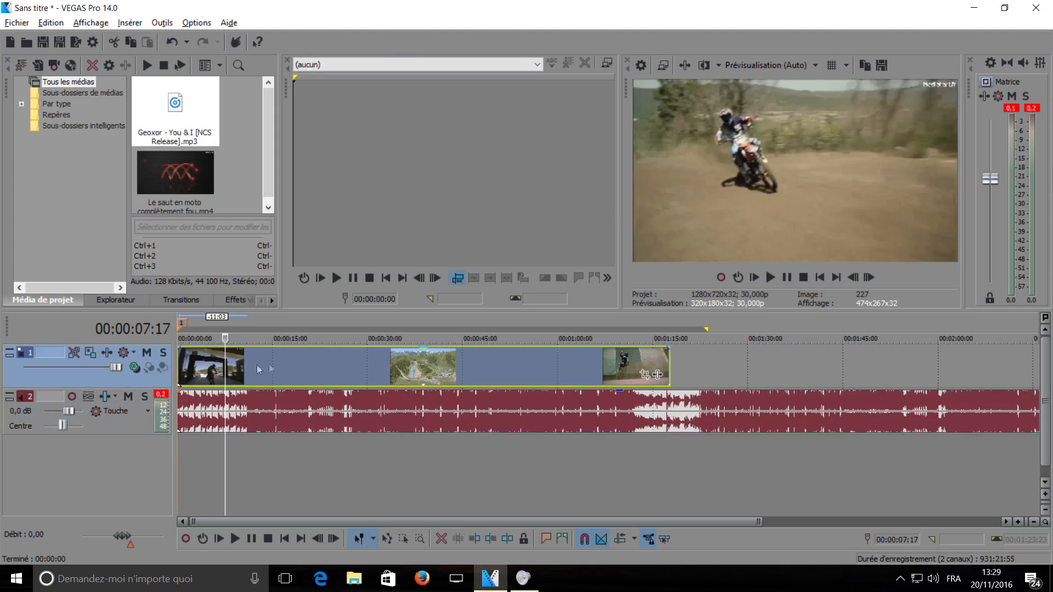
pyautogui.click(658, 375)
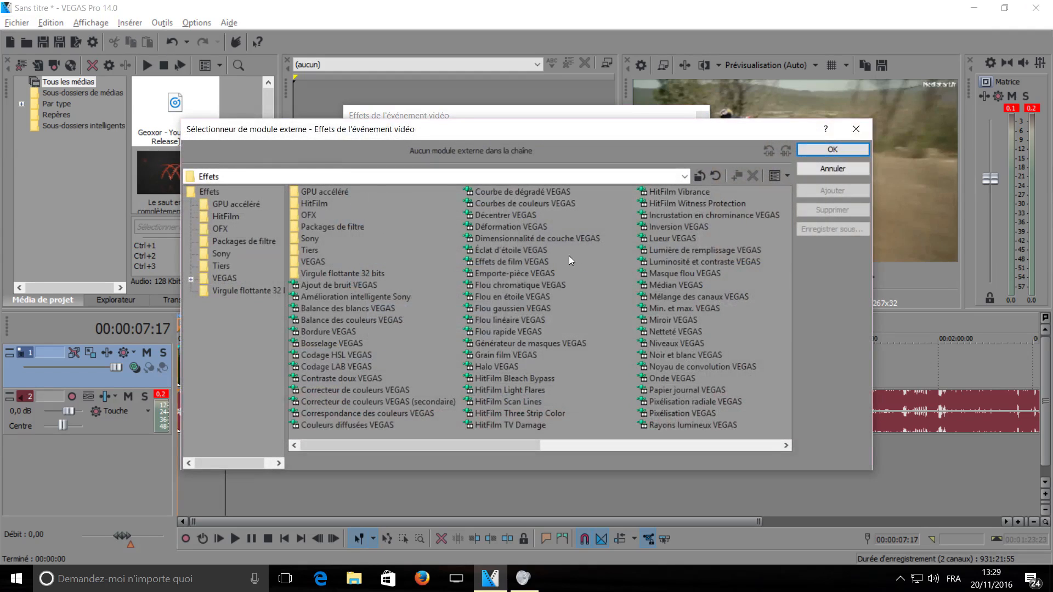
pyautogui.scroll(-2, 460, 344)
pyautogui.scroll(2, 459, 343)
pyautogui.moveTo(794, 122); pyautogui.dragTo(813, 25)
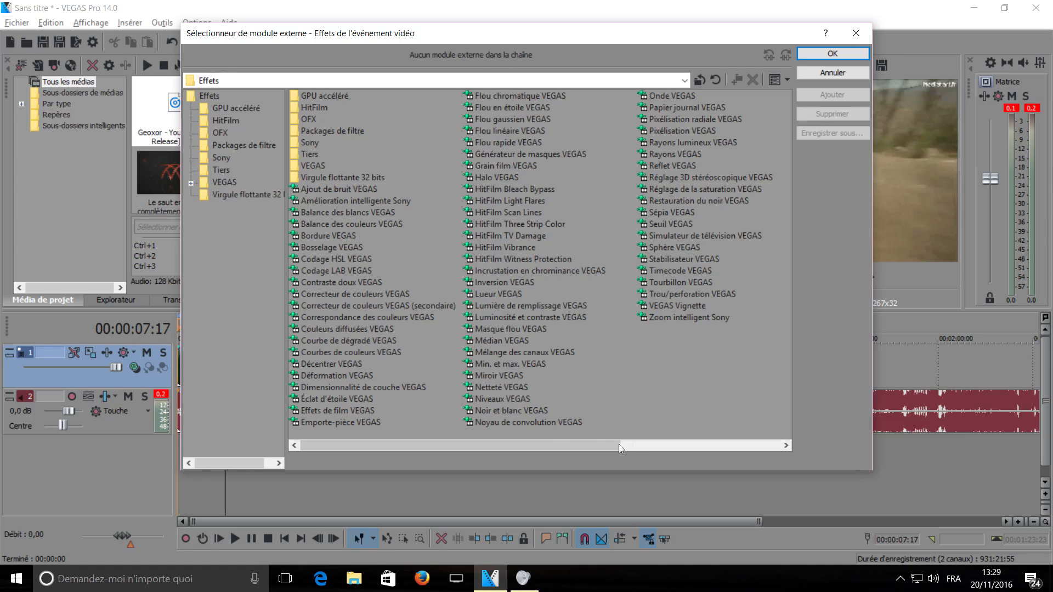
pyautogui.click(509, 410)
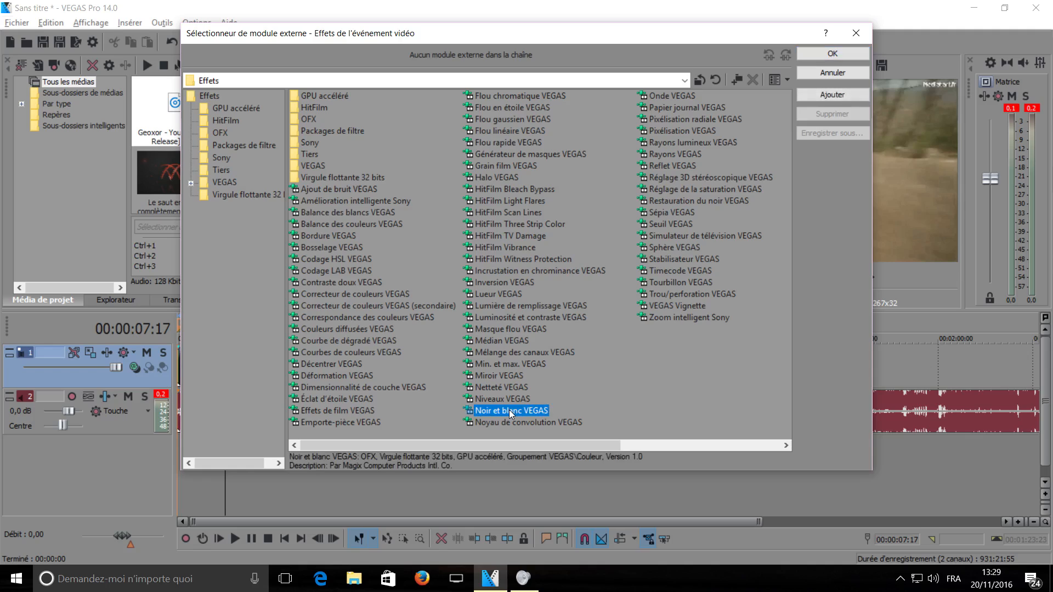
pyautogui.click(851, 94)
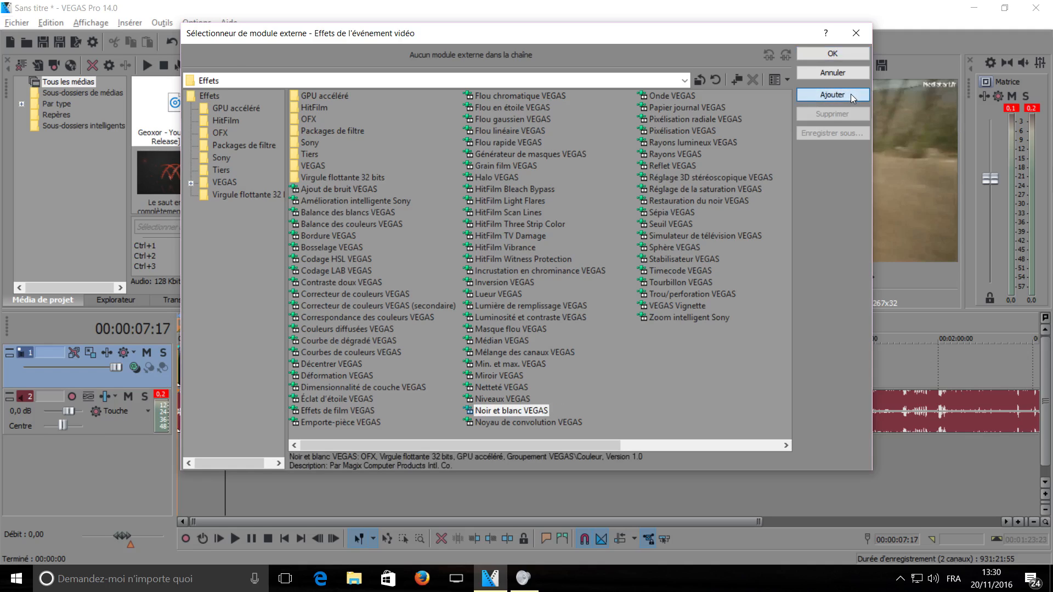
pyautogui.click(839, 53)
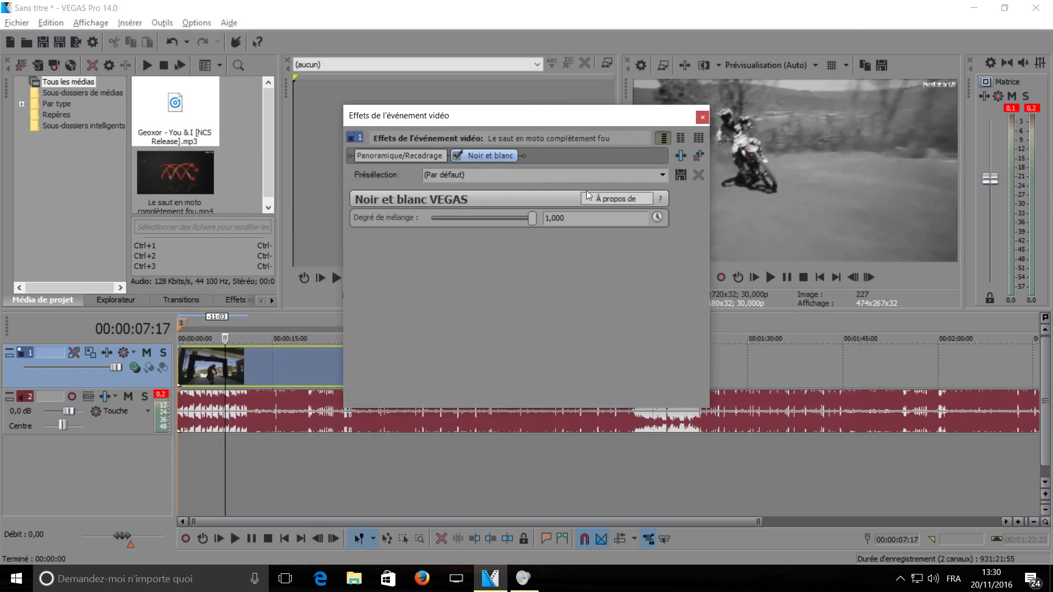
# Compare the video with the Noir et blanc effect off and on, keep it enabled at 1,000 and close its settings.
pyautogui.click(458, 156)
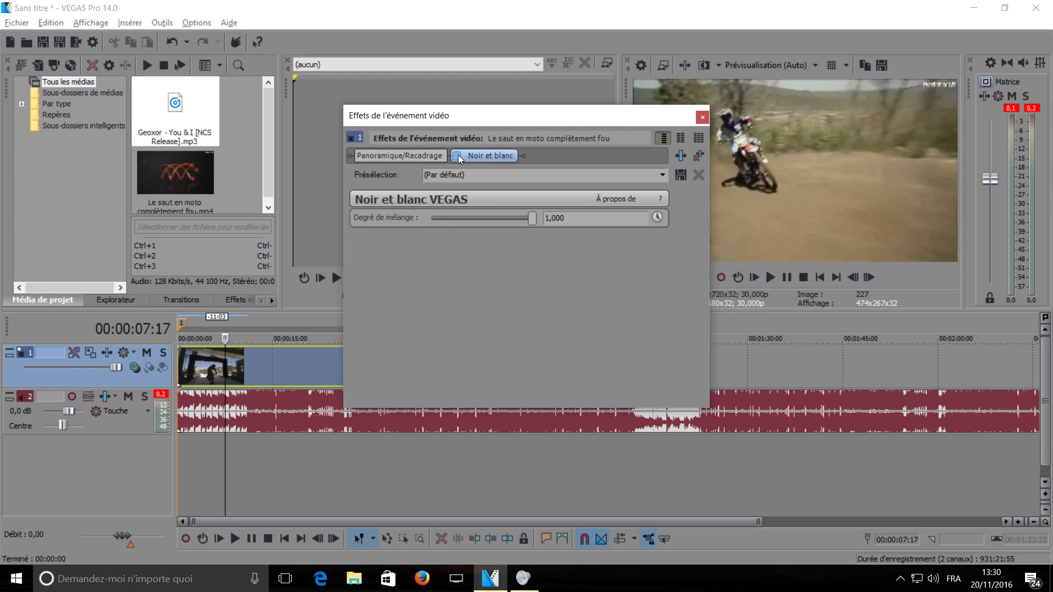
pyautogui.click(458, 155)
pyautogui.click(458, 156)
pyautogui.click(456, 158)
pyautogui.click(456, 158)
pyautogui.click(456, 156)
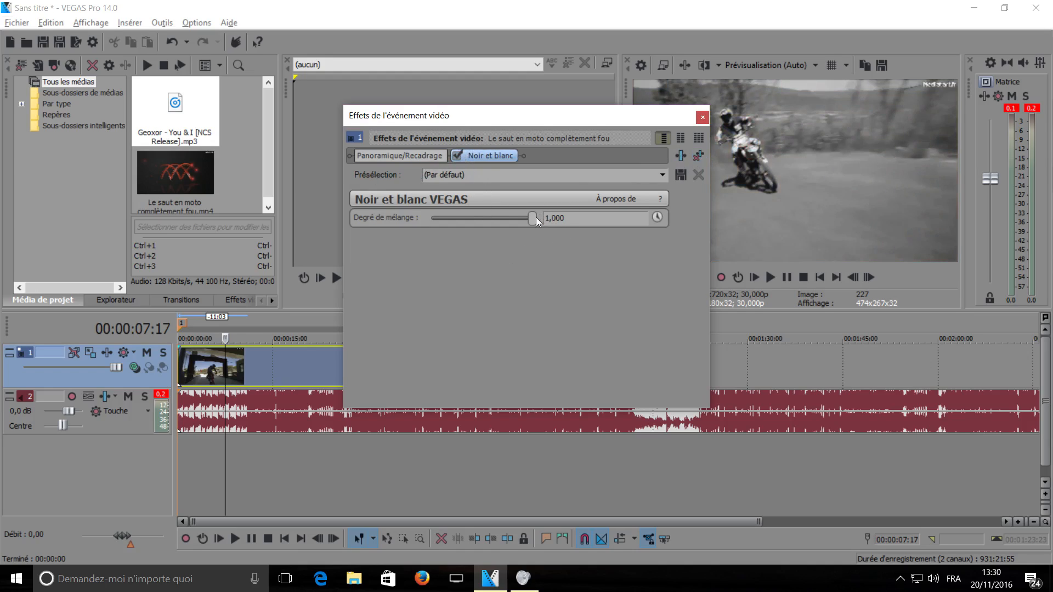
pyautogui.moveTo(534, 218); pyautogui.dragTo(597, 221)
pyautogui.click(703, 116)
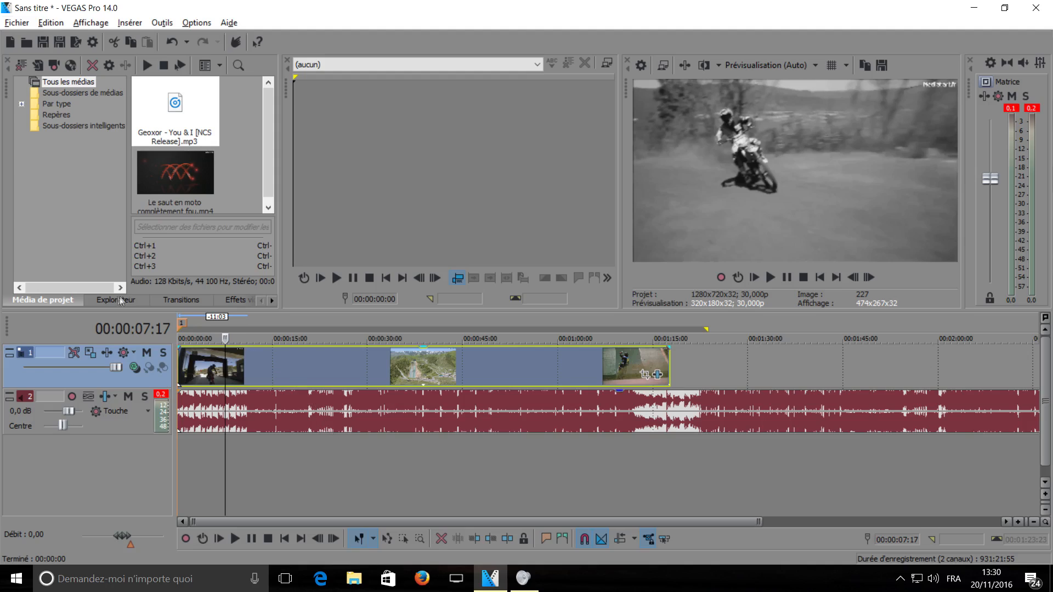
# Briefly preview the black-and-white video from the start of the timeline.
pyautogui.click(187, 325)
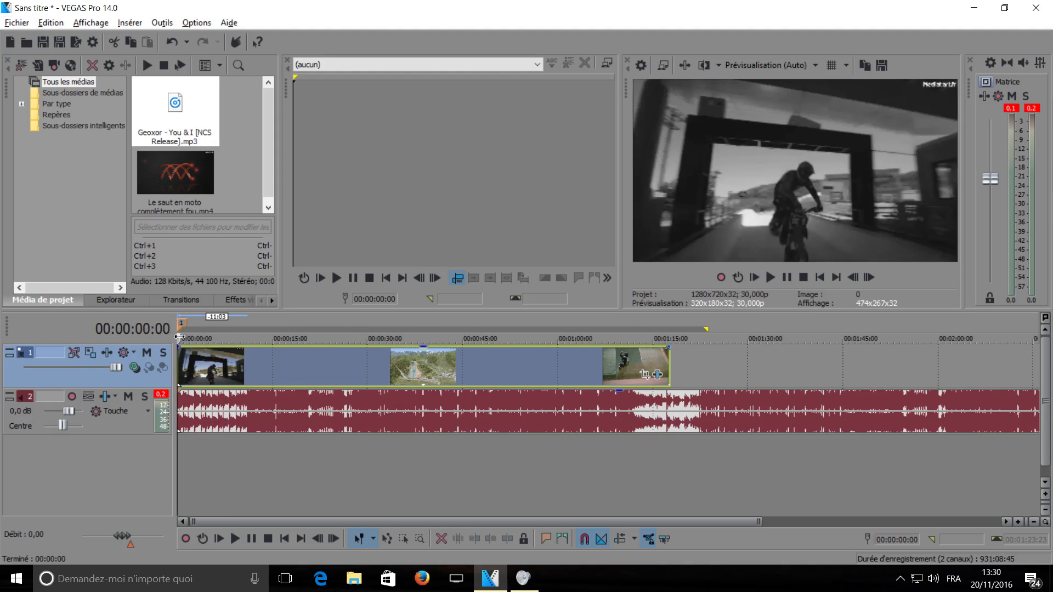
pyautogui.press('space')
pyautogui.press('j')
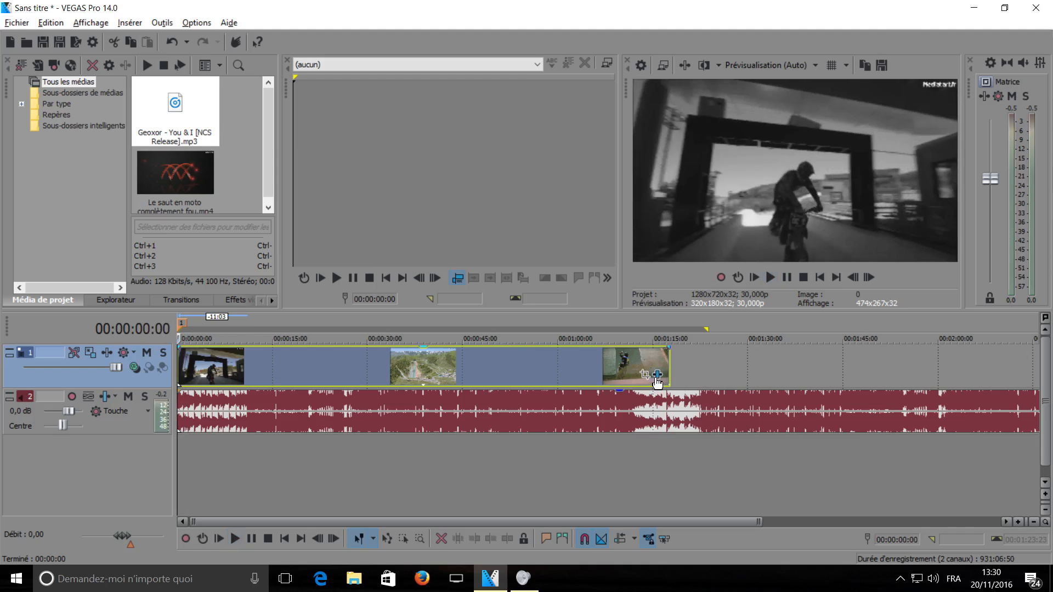
# Enable keyframe animation of the Noir et blanc effect's mix degree and set it to 0,000 at 00:00:00:00.
pyautogui.click(658, 375)
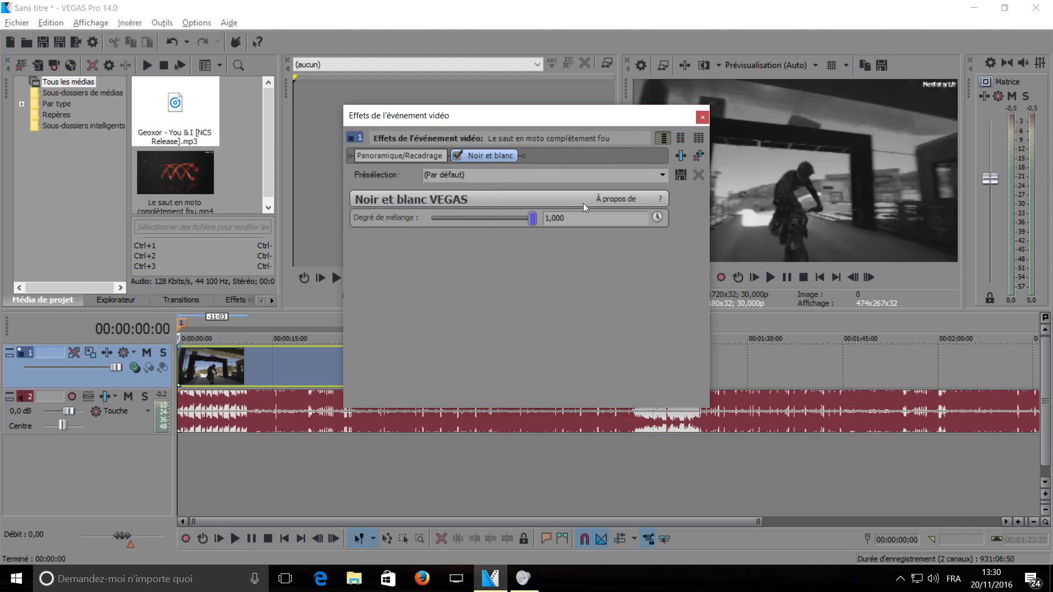
pyautogui.click(658, 217)
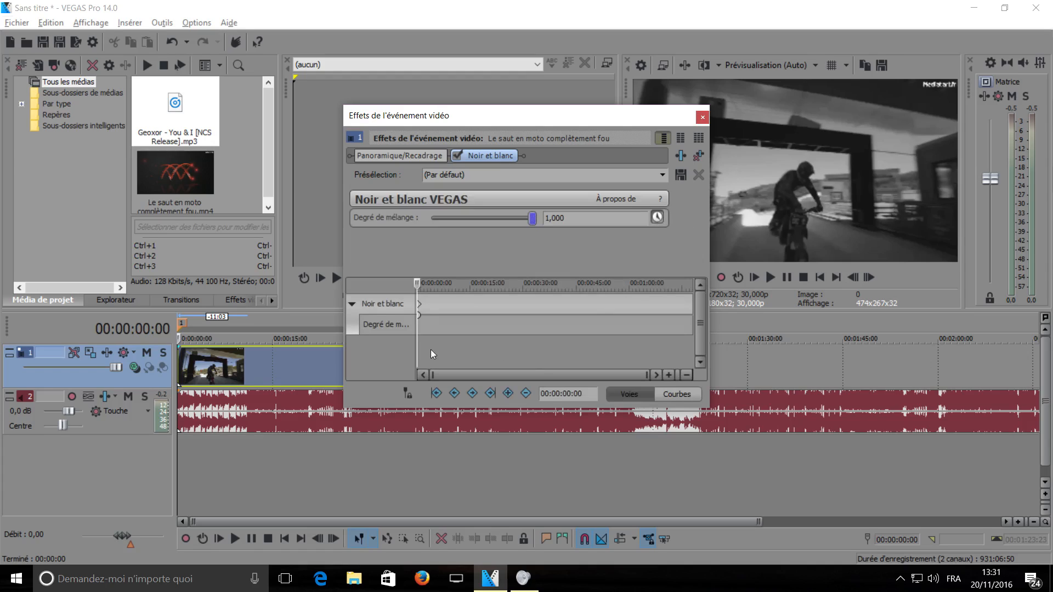
pyautogui.click(417, 317)
pyautogui.click(418, 304)
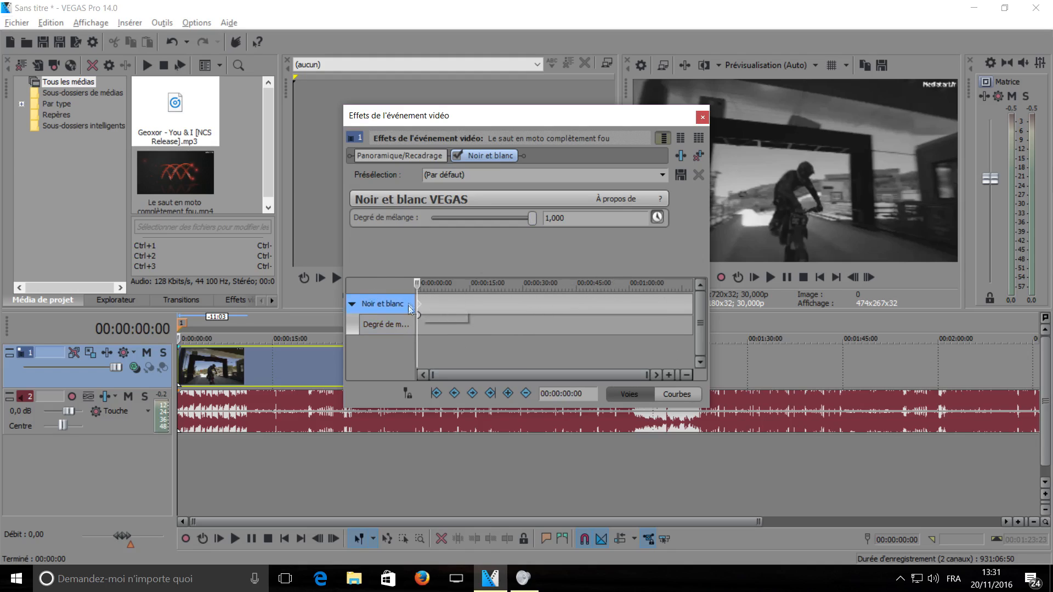
pyautogui.click(417, 315)
pyautogui.moveTo(529, 219); pyautogui.dragTo(362, 215)
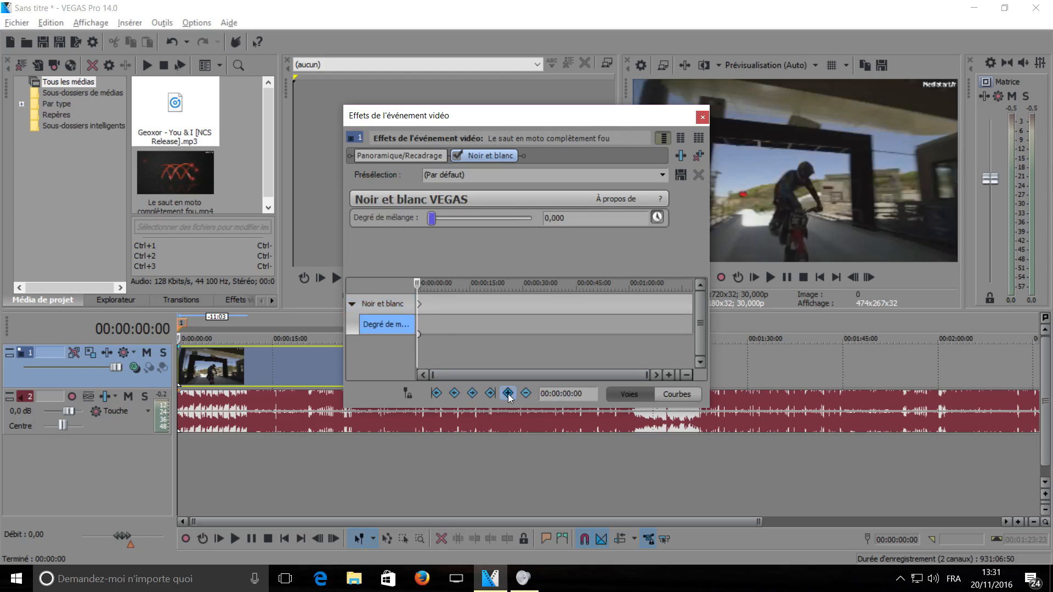
# Add a mix degree keyframe of 0,517 at 00:01:00:03 and move it to 00:00:20:22.
pyautogui.moveTo(418, 285); pyautogui.dragTo(630, 282)
pyautogui.moveTo(432, 218); pyautogui.dragTo(485, 220)
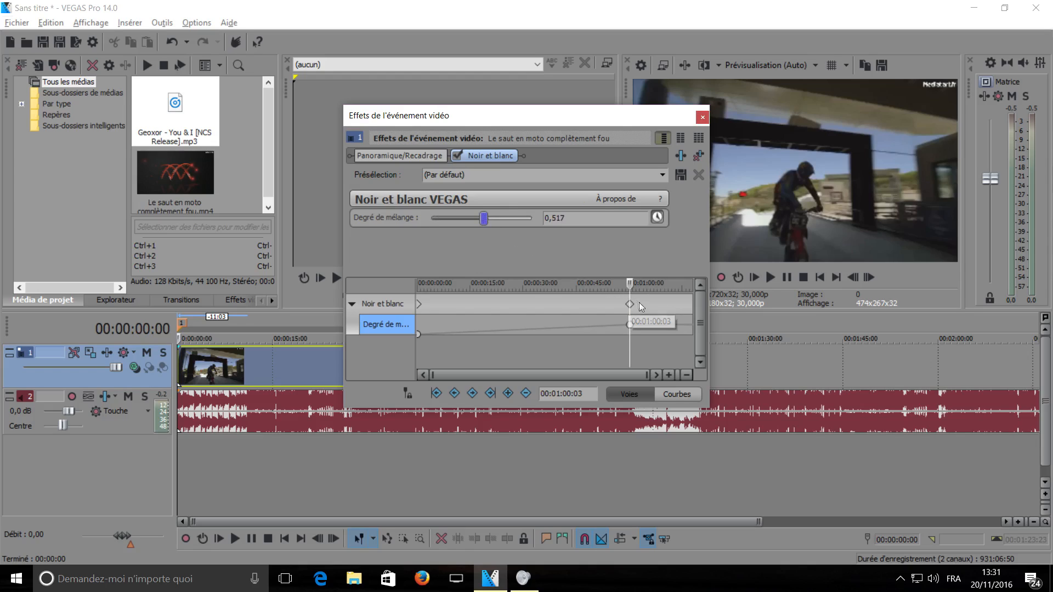
pyautogui.moveTo(631, 283); pyautogui.dragTo(490, 307)
# Add a mix degree keyframe of 1,000 at 00:00:30:13 in the effect's animation.
pyautogui.click(657, 281)
pyautogui.click(625, 303)
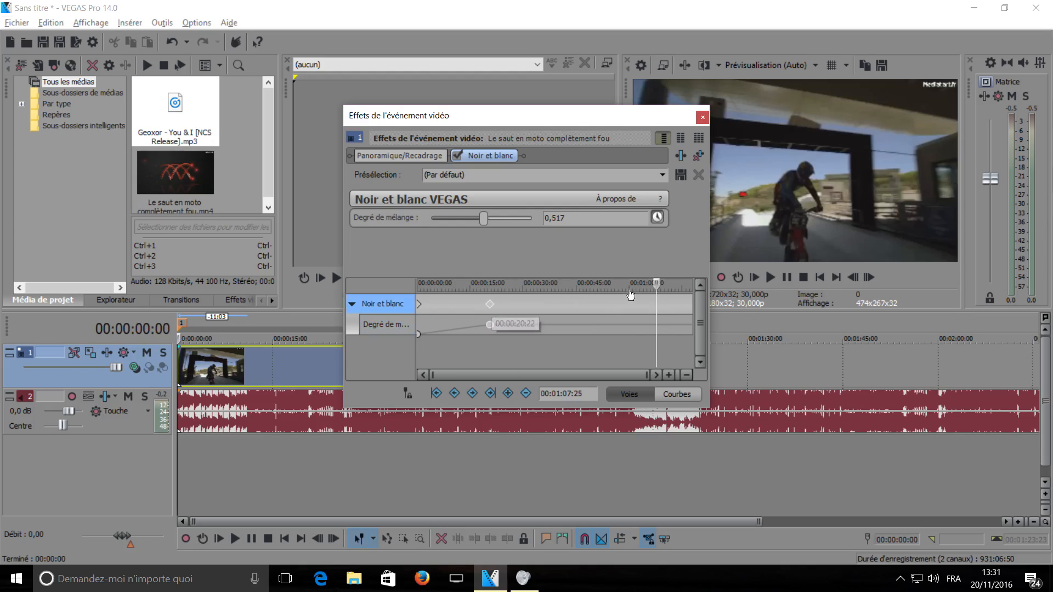
pyautogui.moveTo(656, 283); pyautogui.dragTo(524, 283)
pyautogui.click(524, 283)
pyautogui.moveTo(485, 222); pyautogui.dragTo(542, 219)
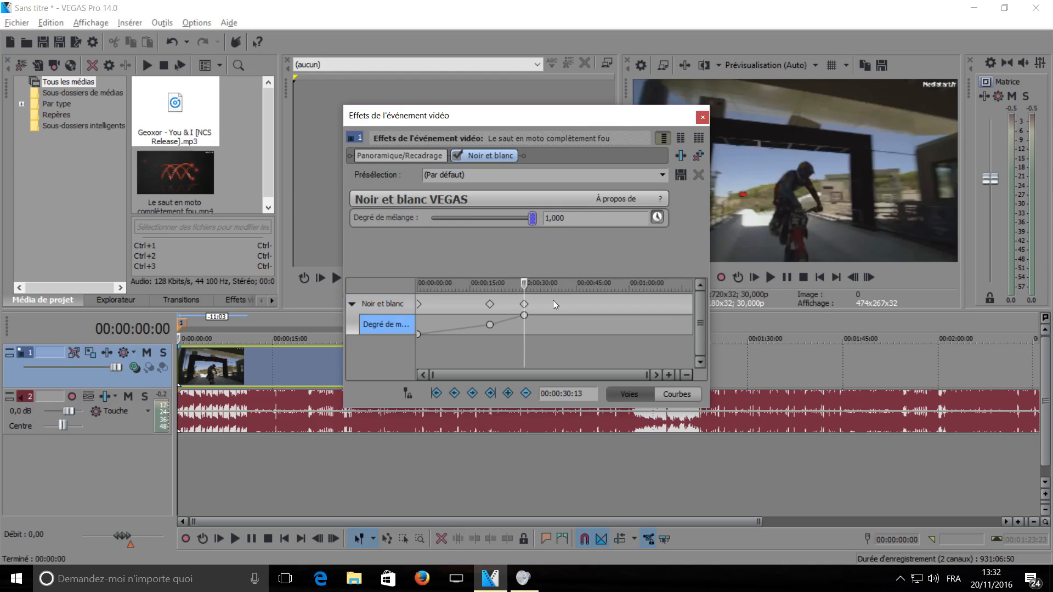
# Add a mix degree keyframe of 0,000 at 00:00:44:12 to return the video to full colour.
pyautogui.click(525, 315)
pyautogui.moveTo(523, 282); pyautogui.dragTo(574, 284)
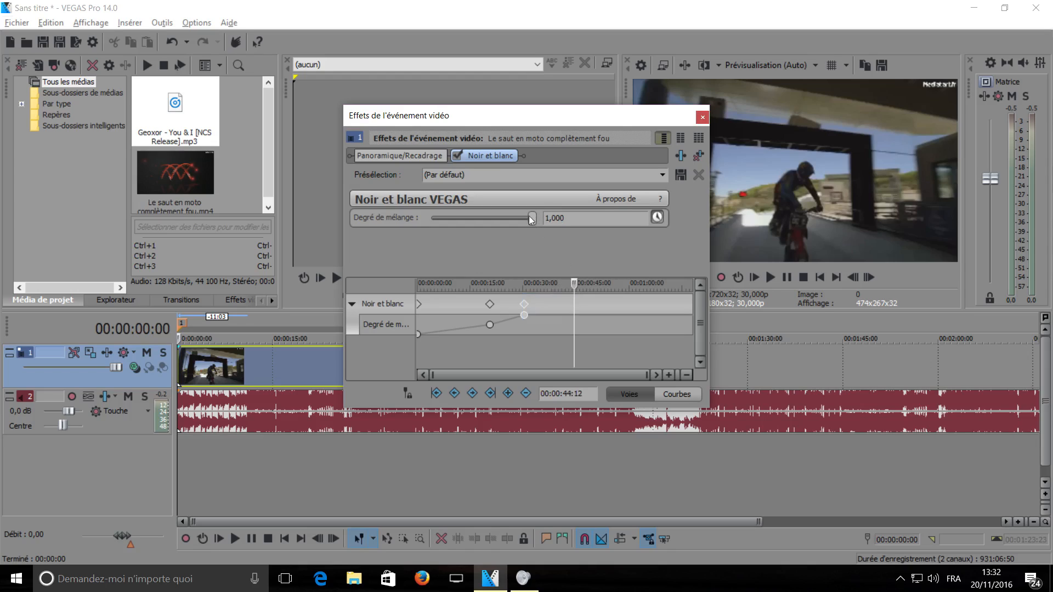
pyautogui.moveTo(535, 218); pyautogui.dragTo(344, 219)
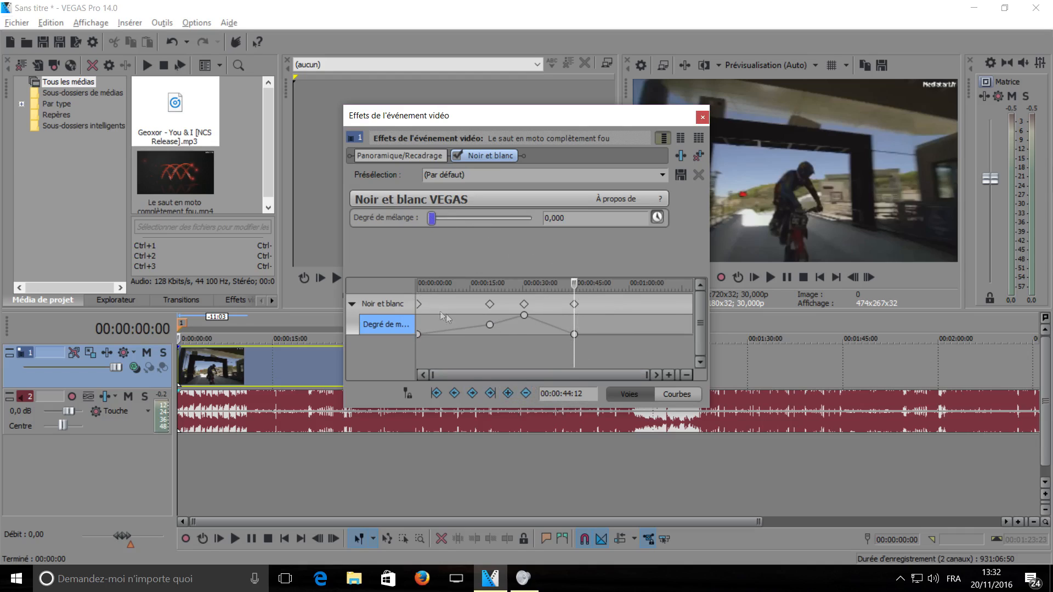
# Close the effect settings and play the video from the start to check the animated black-and-white effect.
pyautogui.click(421, 284)
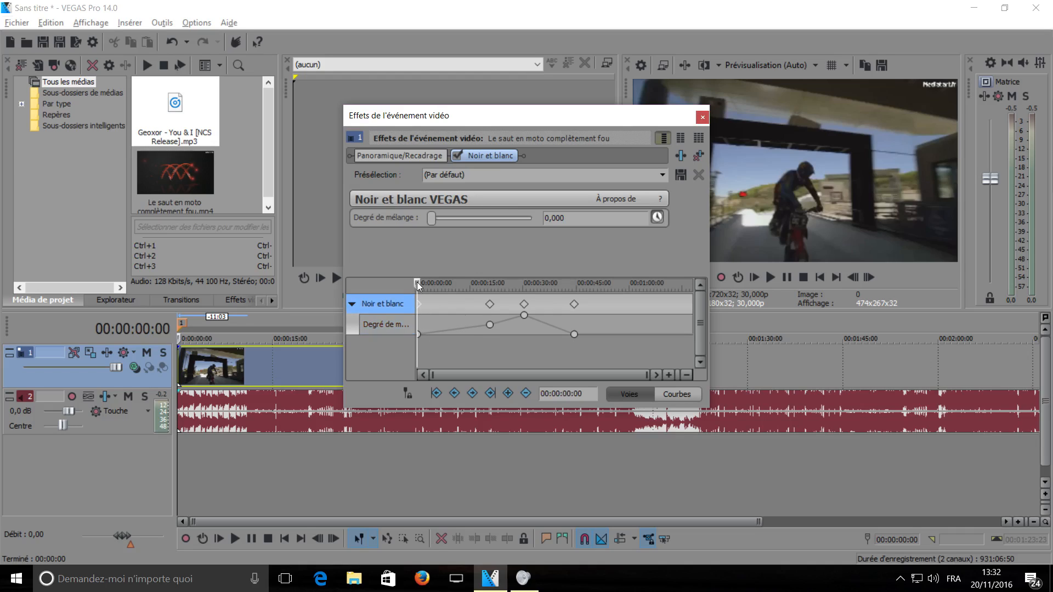
pyautogui.moveTo(417, 282); pyautogui.dragTo(121, 262)
pyautogui.click(703, 117)
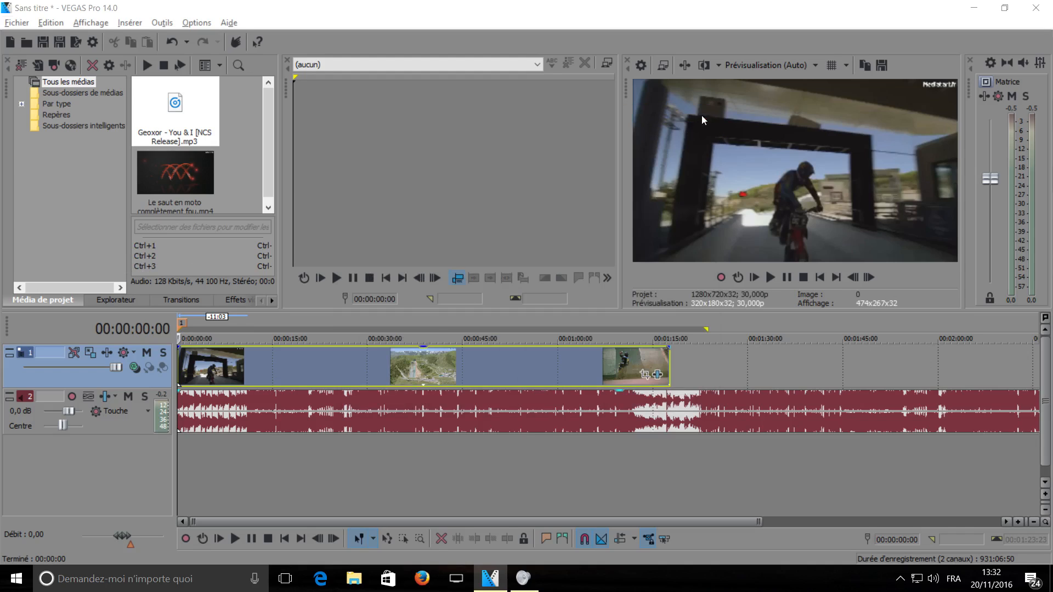
pyautogui.click(770, 277)
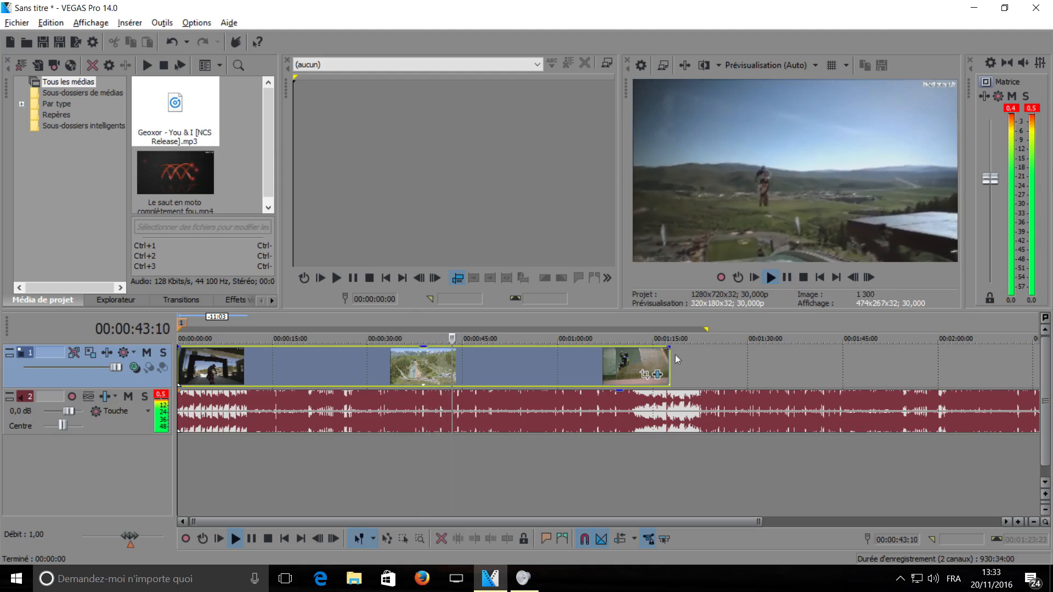
pyautogui.click(787, 282)
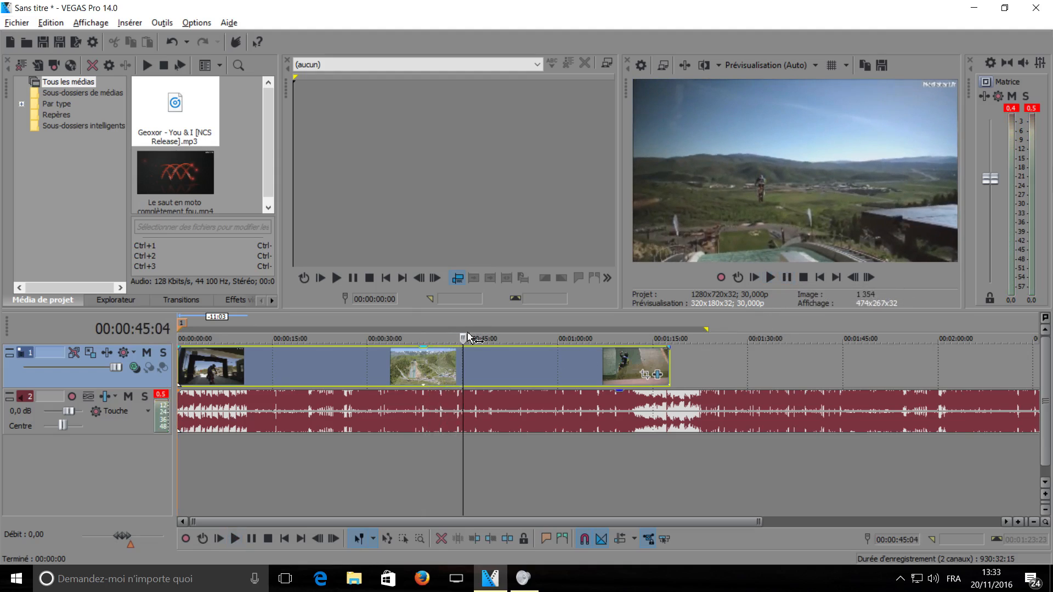
# Lower the master output level to -5,2 dB and replay the section from 00:00:43:06 to check the sound.
pyautogui.moveTo(464, 336); pyautogui.dragTo(452, 337)
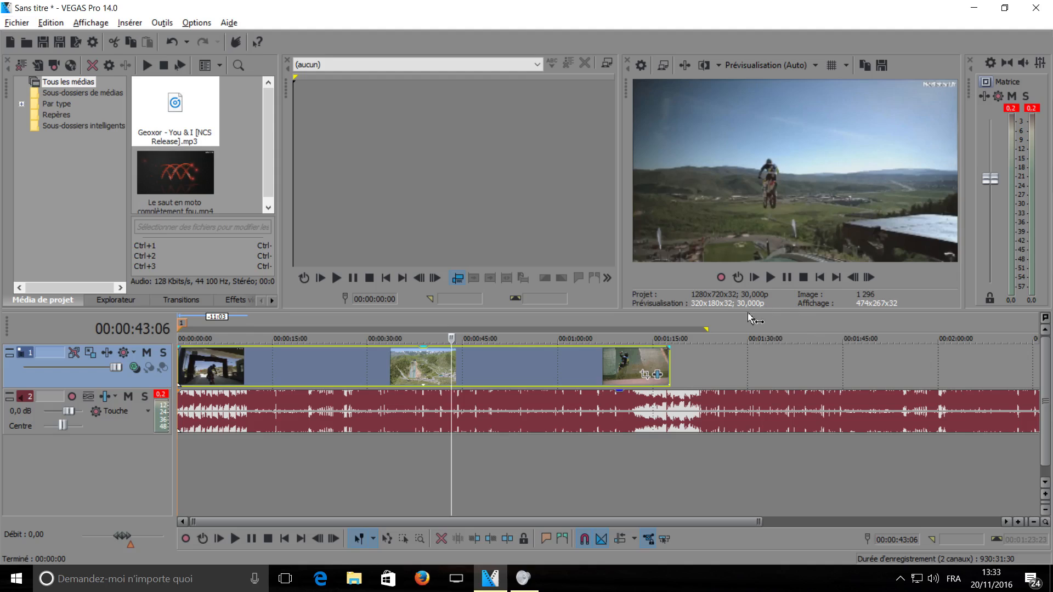
pyautogui.click(989, 180)
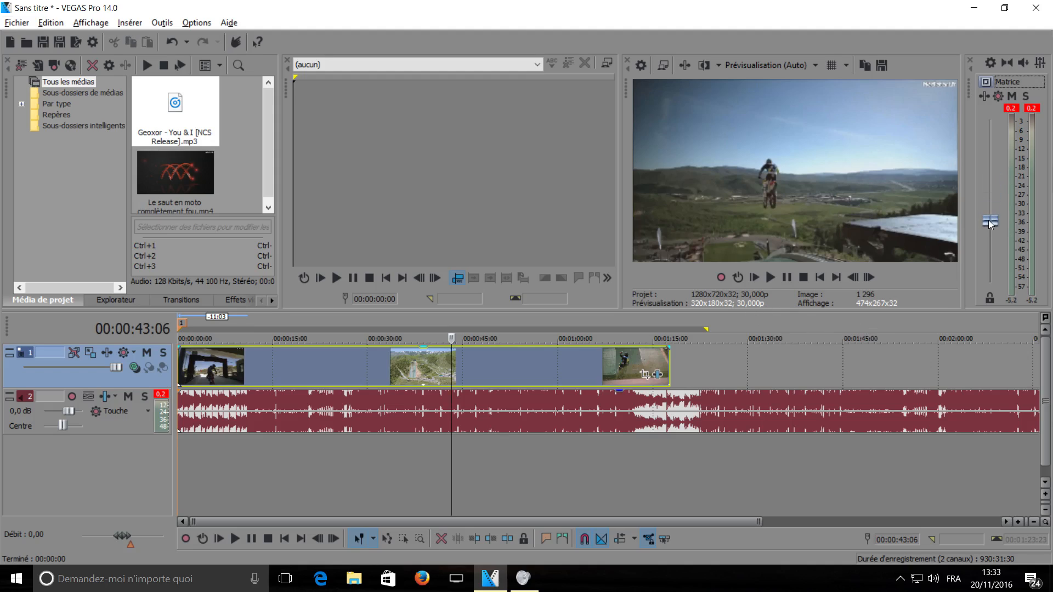
pyautogui.click(782, 276)
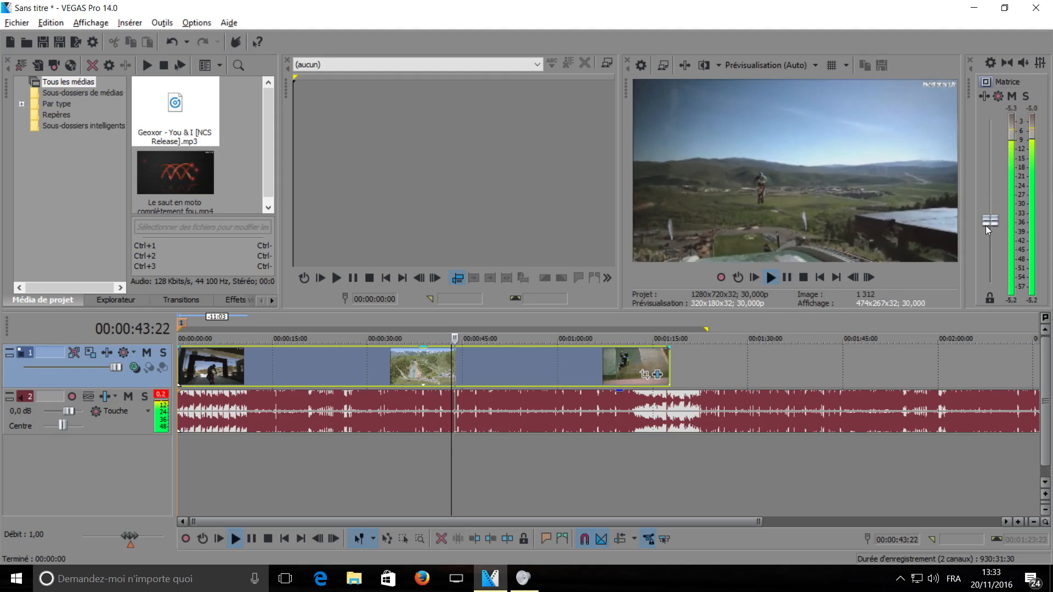
pyautogui.click(785, 277)
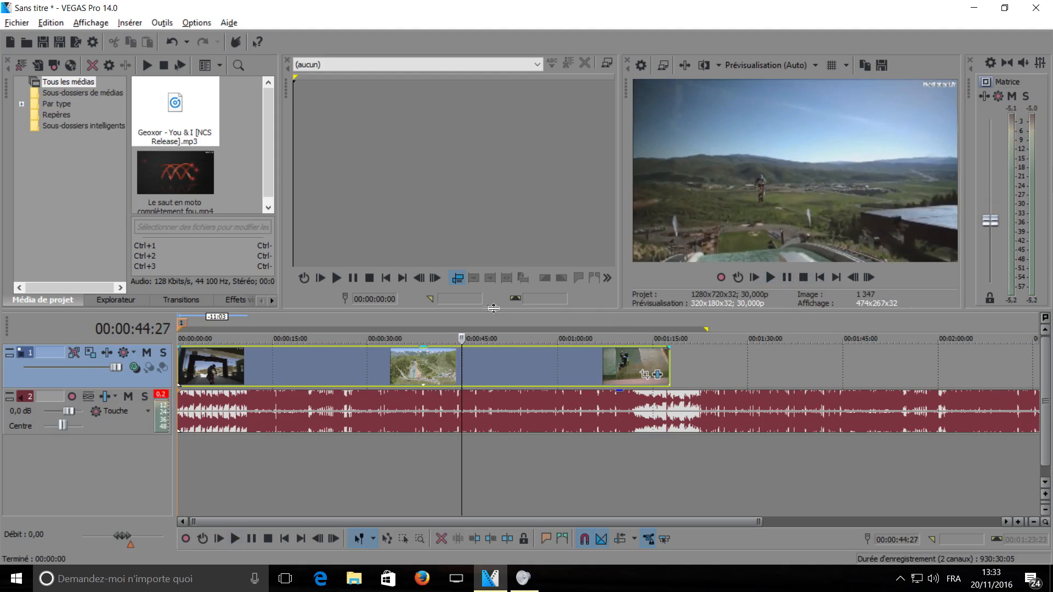
pyautogui.click(452, 351)
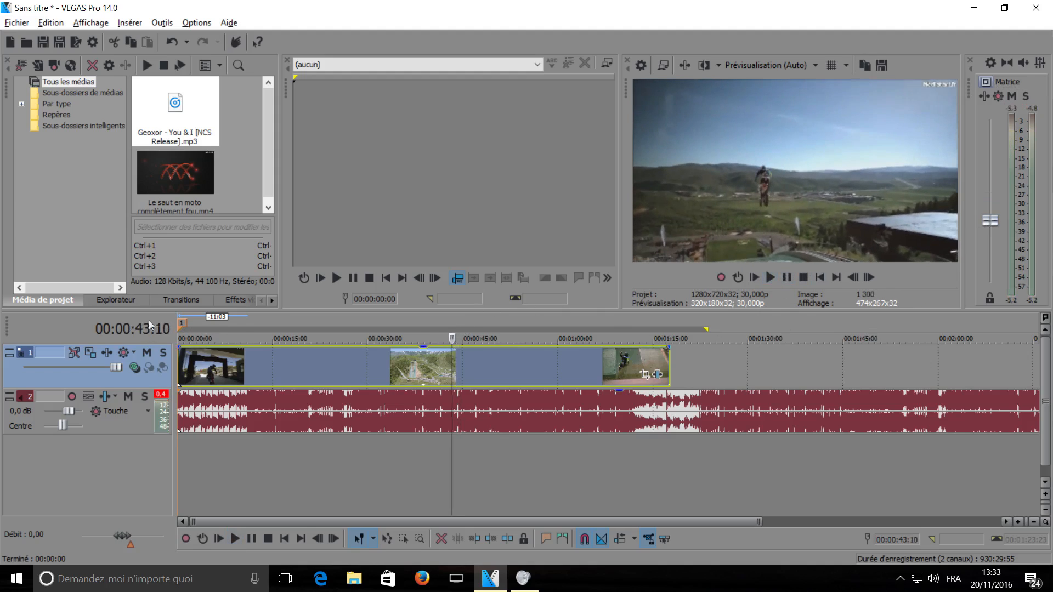
# Review the Noir et blanc keyframes in the video event's effect settings and close them.
pyautogui.click(181, 324)
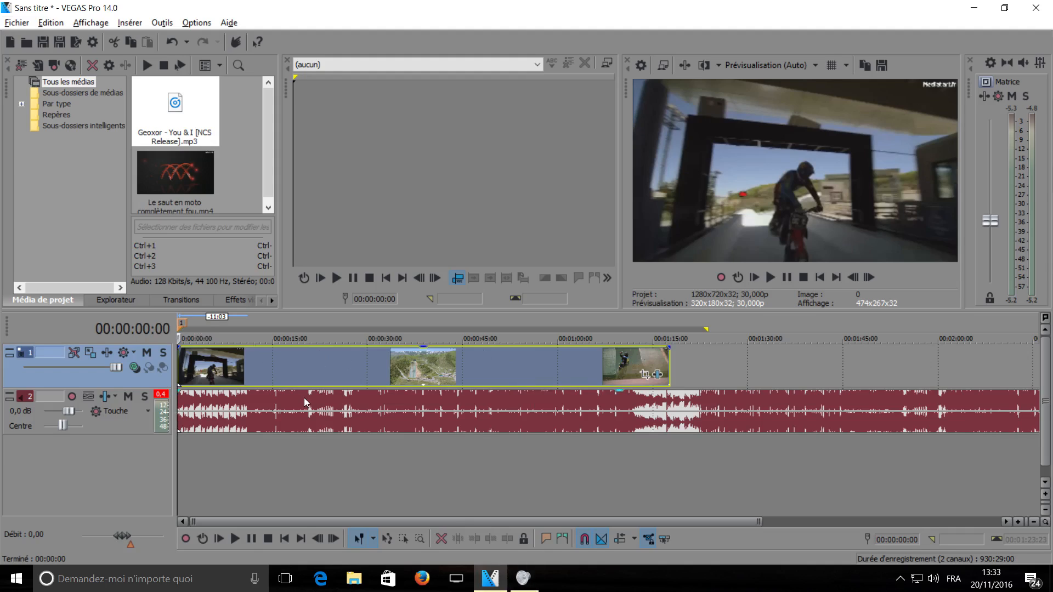
pyautogui.click(657, 375)
pyautogui.click(657, 380)
pyautogui.click(658, 375)
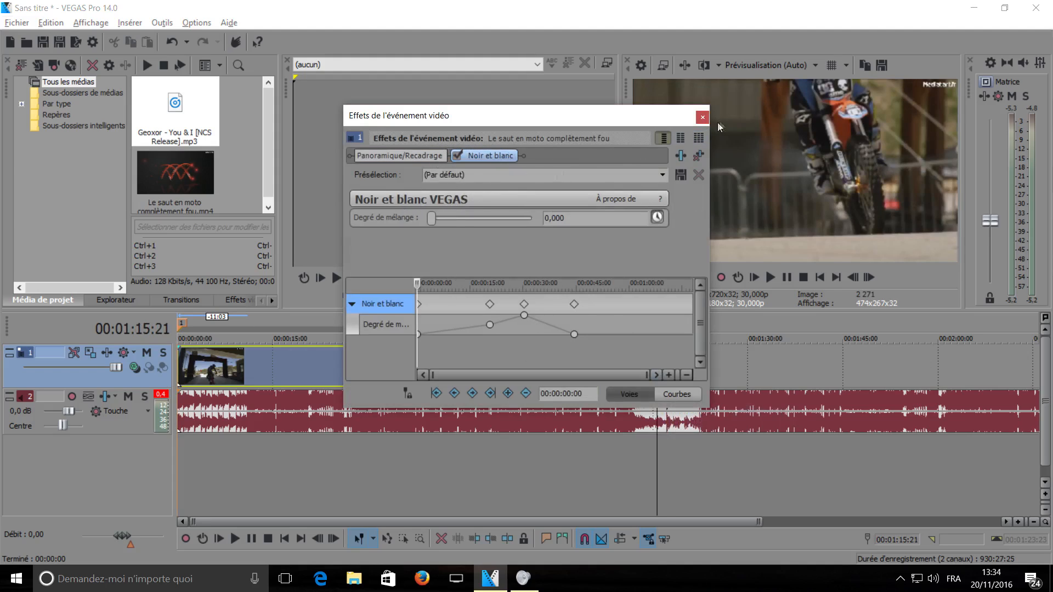
pyautogui.click(702, 117)
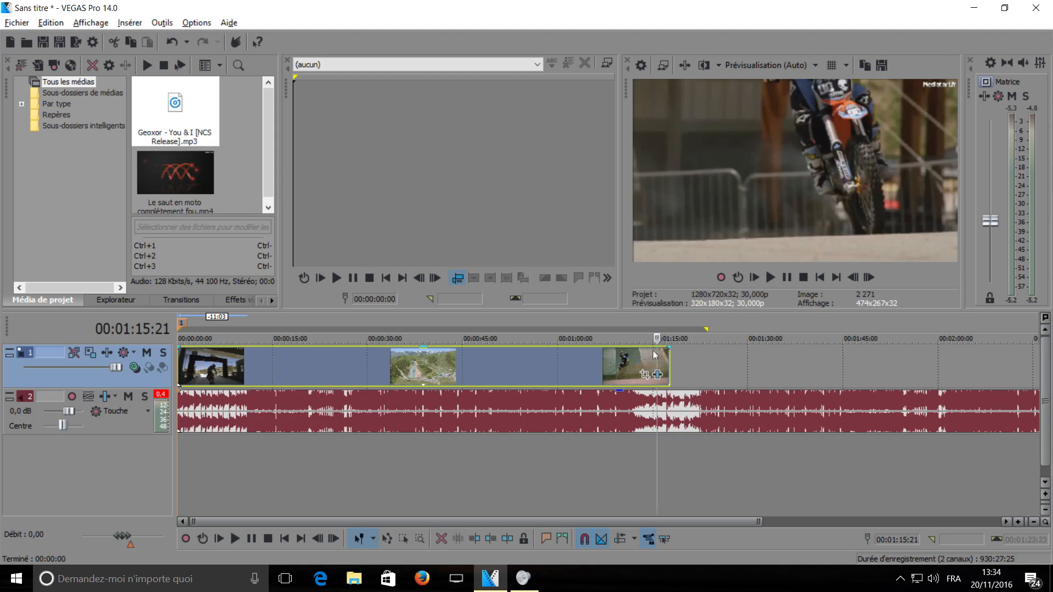
# Split the song at the end of the video, 00:01:17:22, and delete the excess audio after it.
pyautogui.press('space')
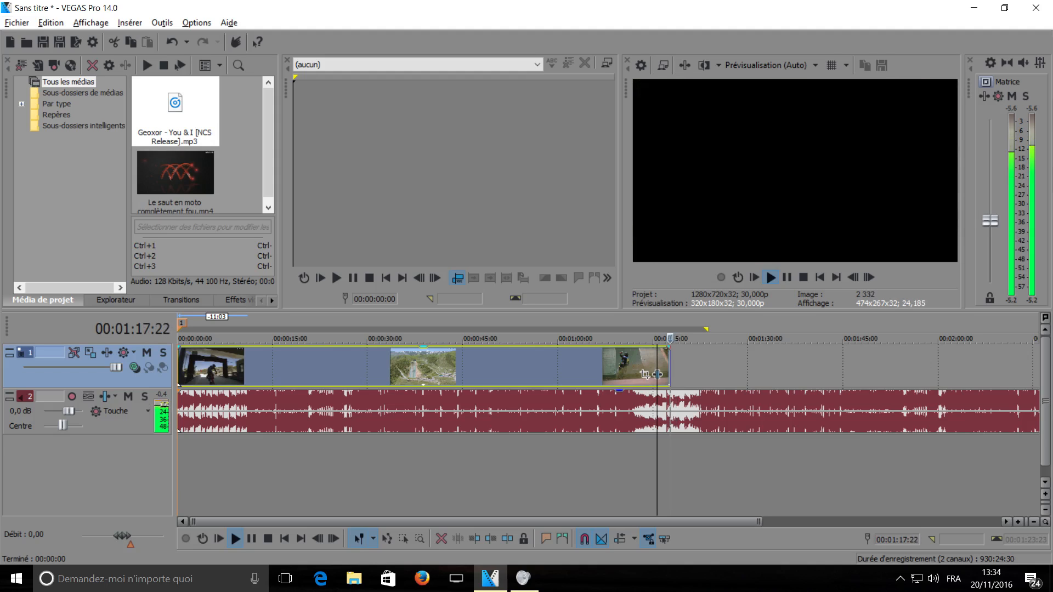
pyautogui.scroll(15, 814, 456)
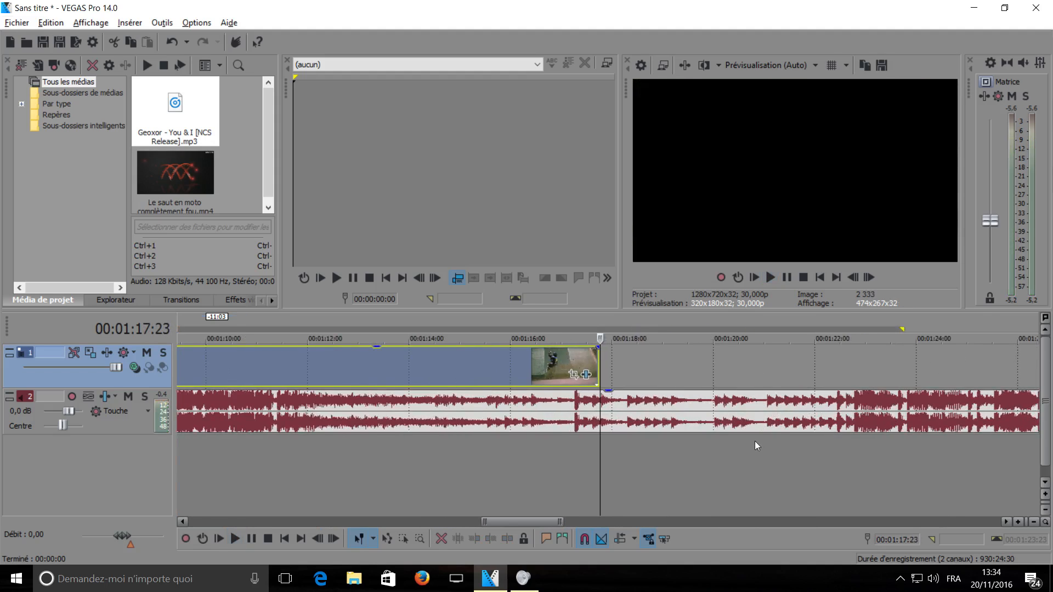
pyautogui.click(580, 319)
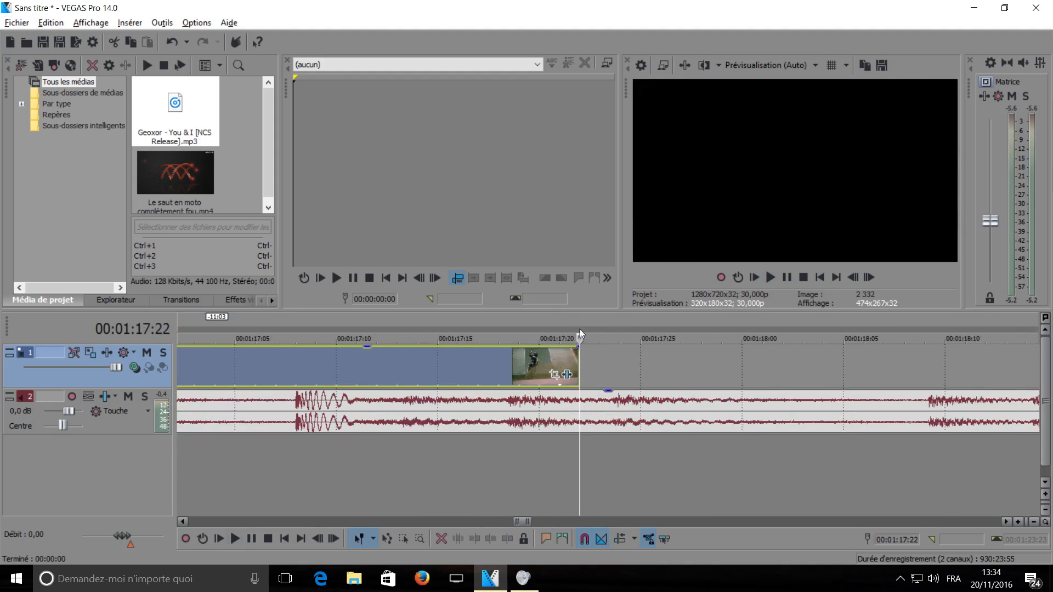
pyautogui.scroll(-15, 626, 430)
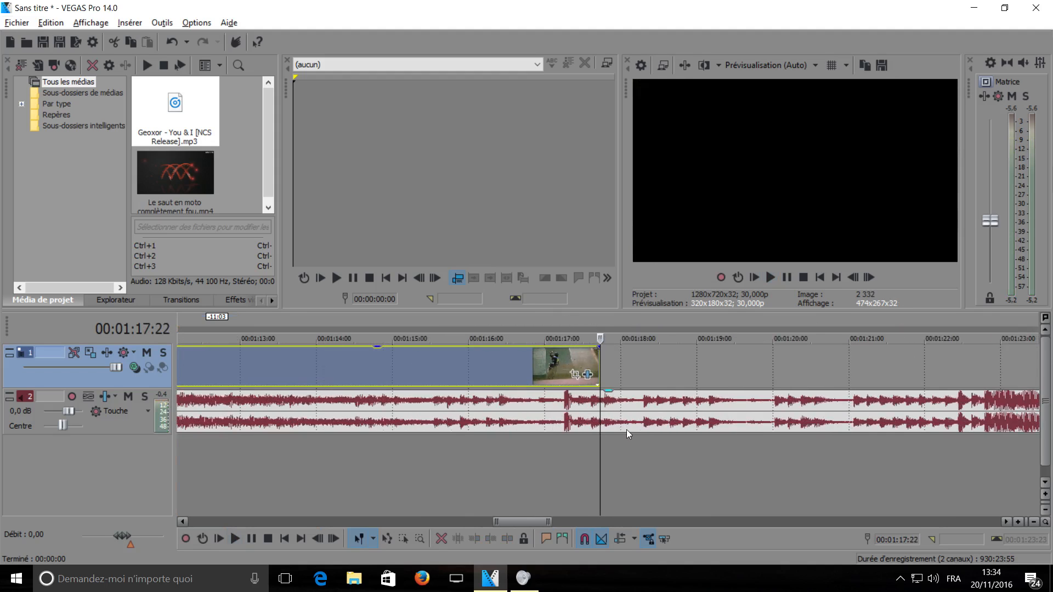
pyautogui.click(558, 416)
pyautogui.scroll(5, 557, 415)
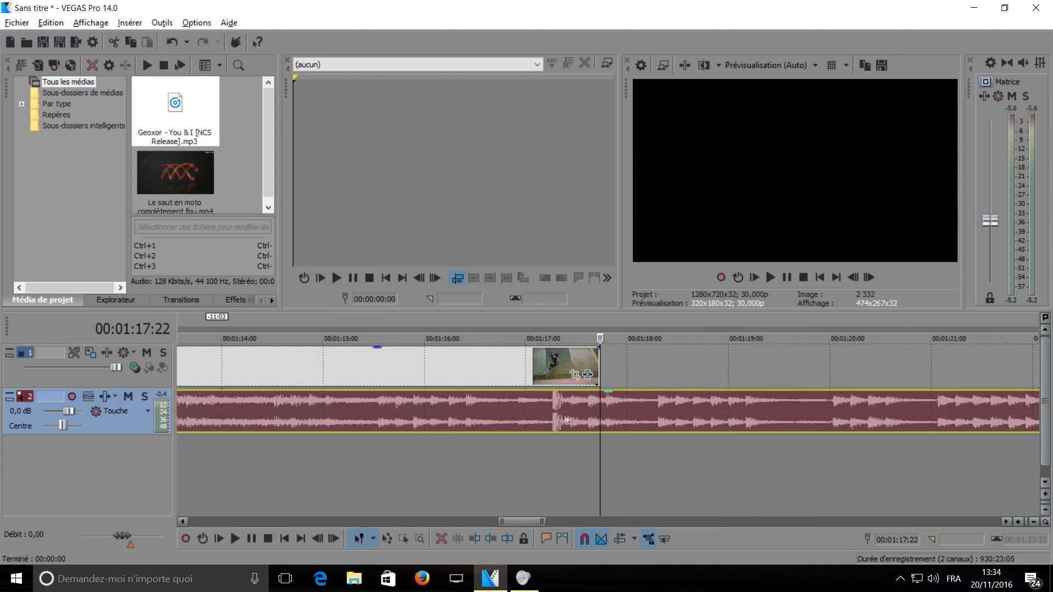
pyautogui.scroll(-3, 567, 413)
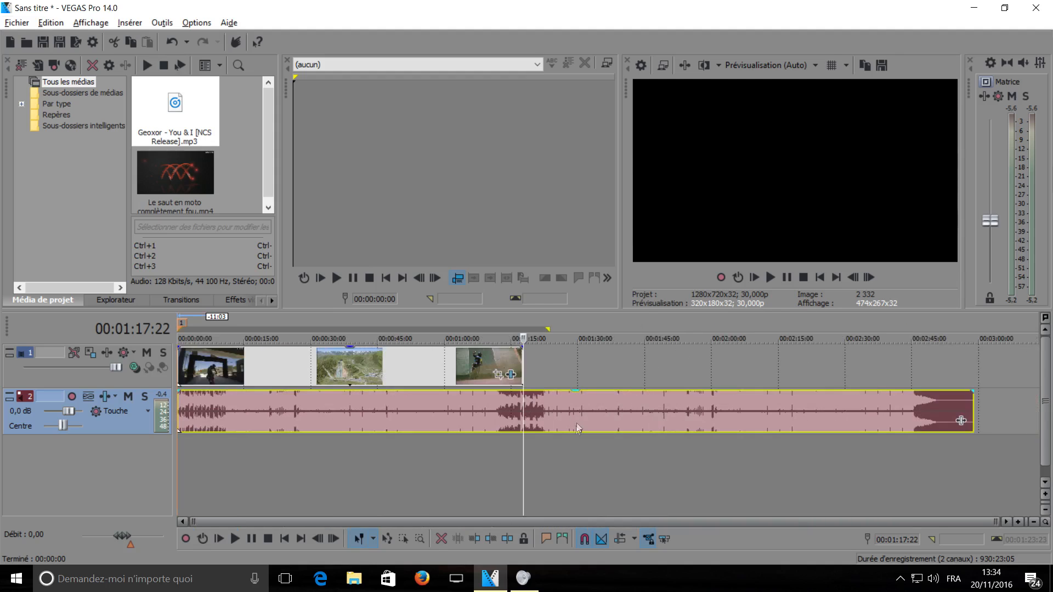
pyautogui.press('s')
pyautogui.click(568, 419)
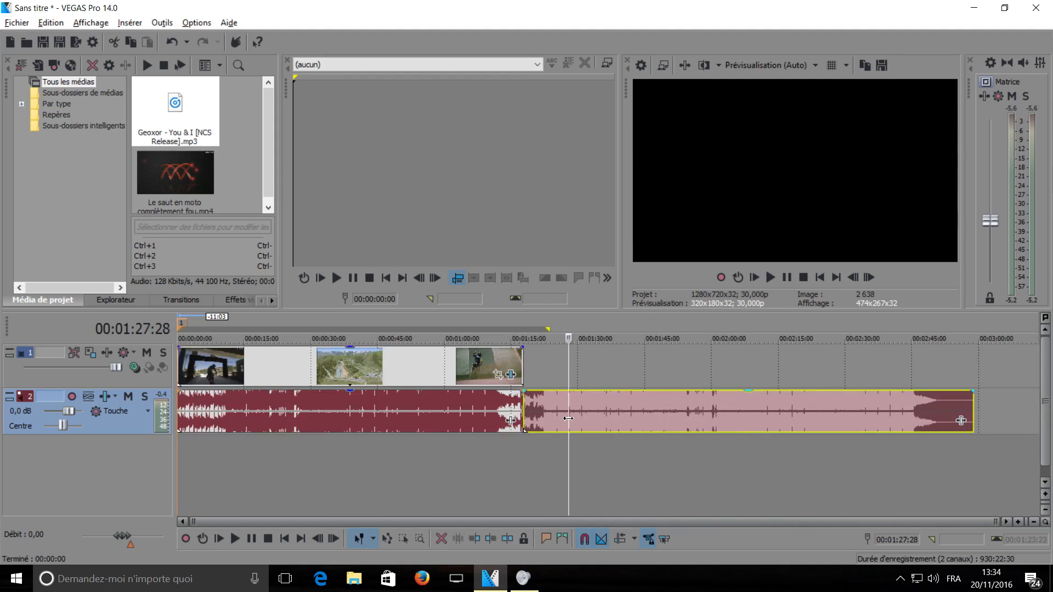
pyautogui.press('Delete')
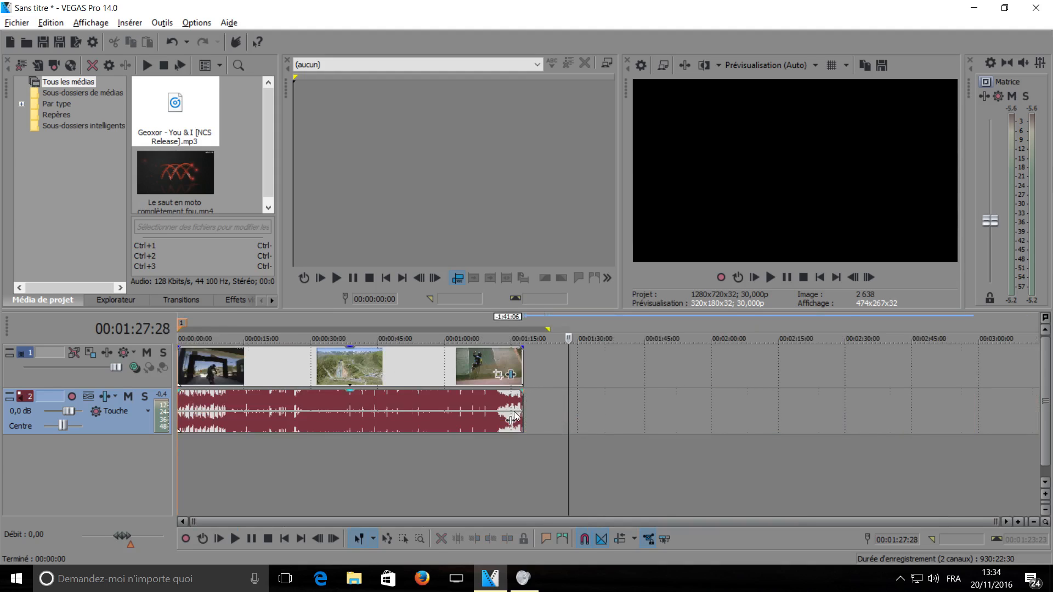
# Select the video and song events together and create a new group from them.
pyautogui.click(325, 401)
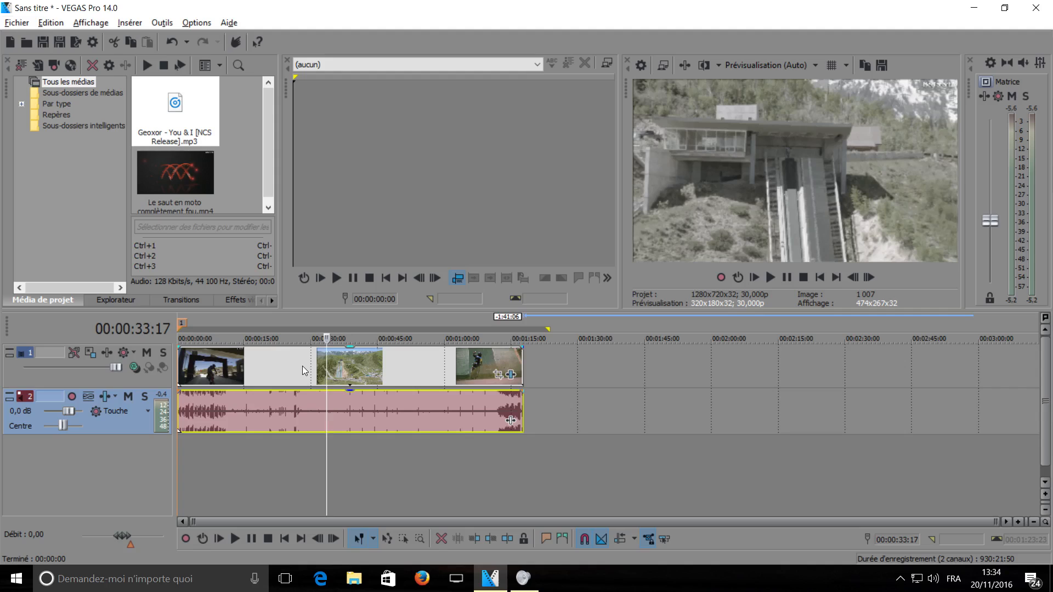
pyautogui.click(351, 366)
pyautogui.rightClick(368, 373)
pyautogui.click(275, 400)
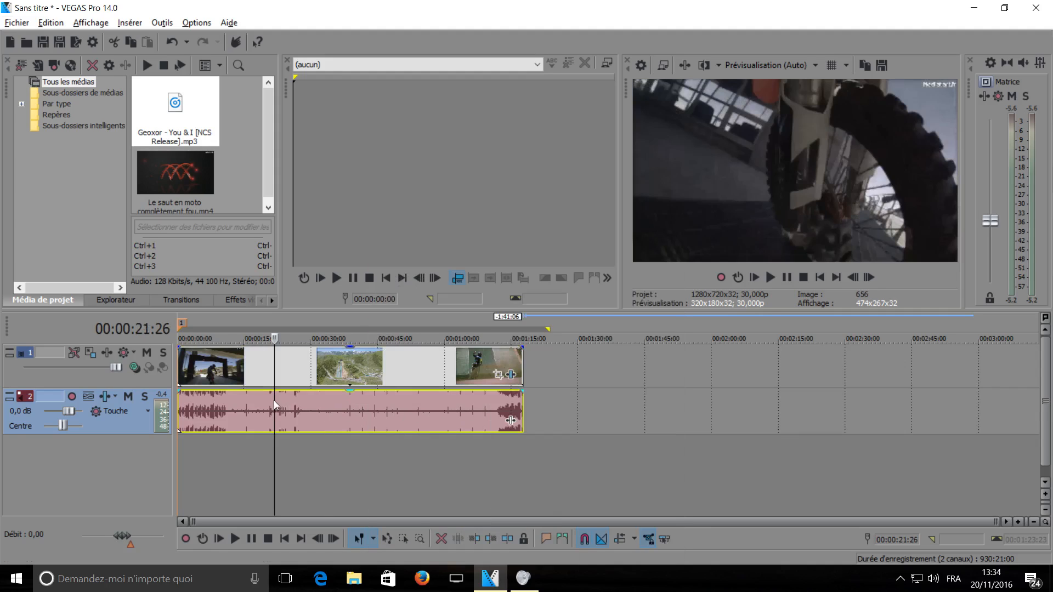
pyautogui.click(248, 373)
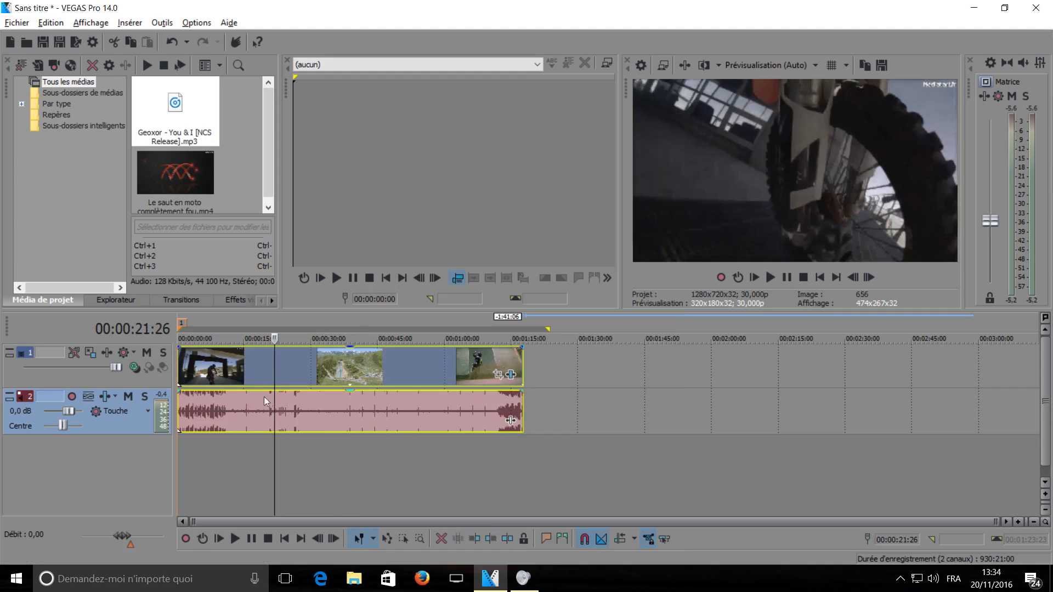
pyautogui.rightClick(368, 373)
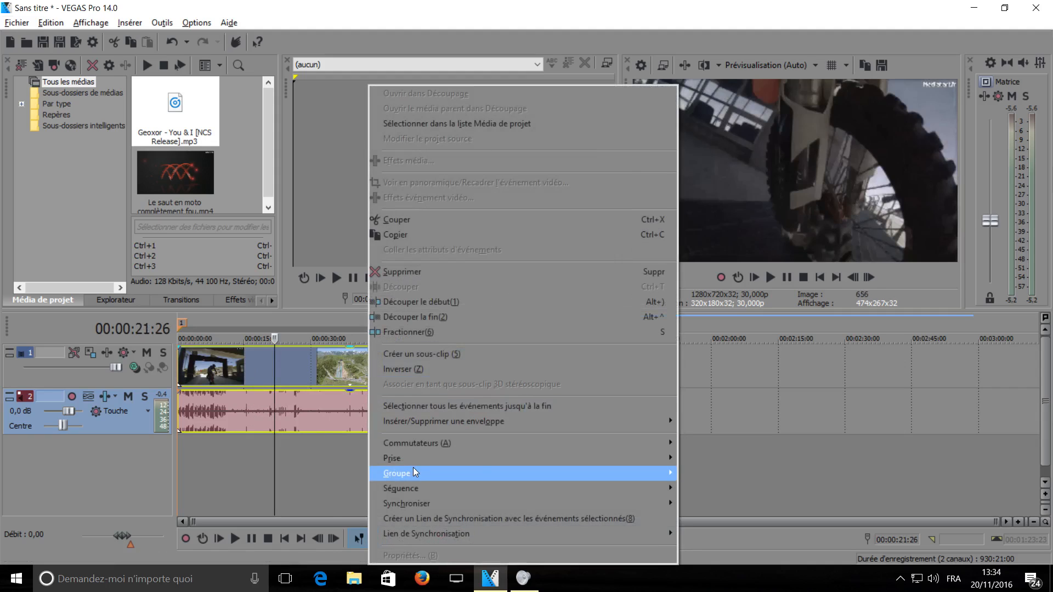
pyautogui.moveTo(570, 476)
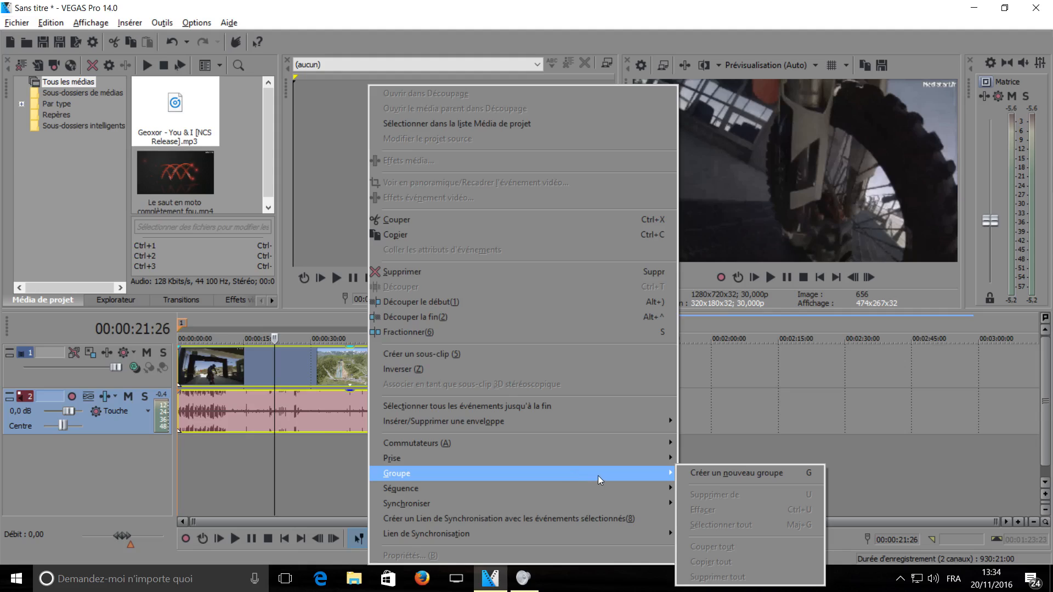
pyautogui.click(715, 472)
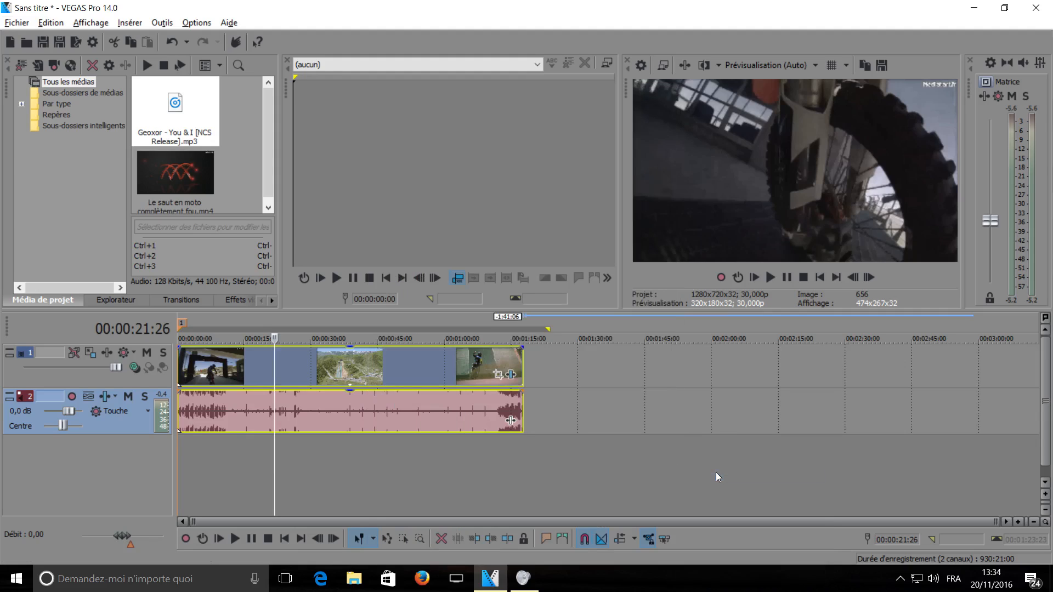
# Move the grouped video and song along the timeline to start at about 00:00:28, leaving a gap before them.
pyautogui.moveTo(357, 374); pyautogui.dragTo(466, 364)
pyautogui.click(514, 456)
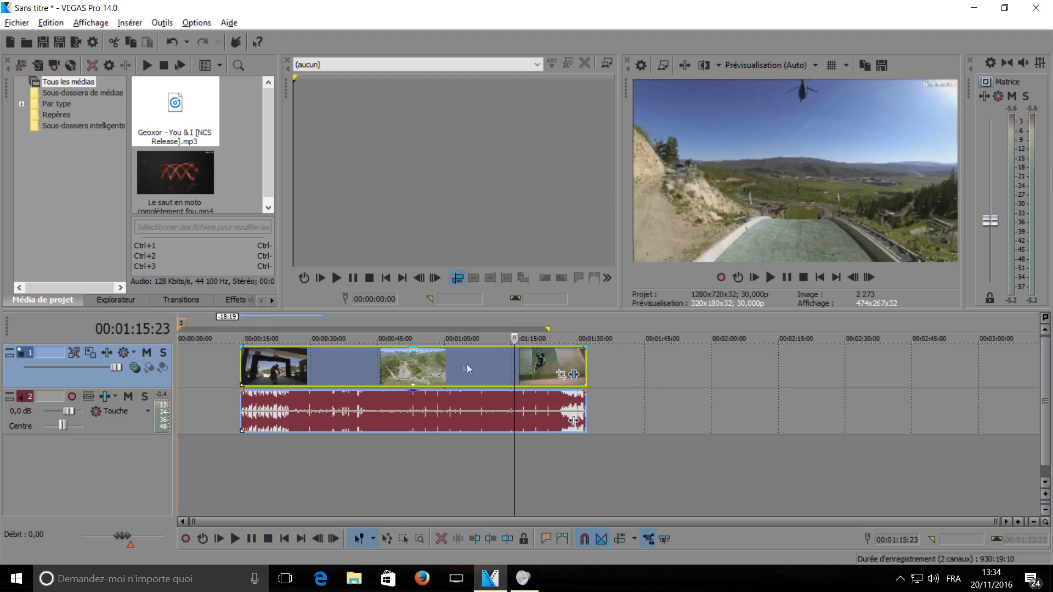
pyautogui.click(243, 324)
pyautogui.moveTo(315, 363); pyautogui.dragTo(377, 365)
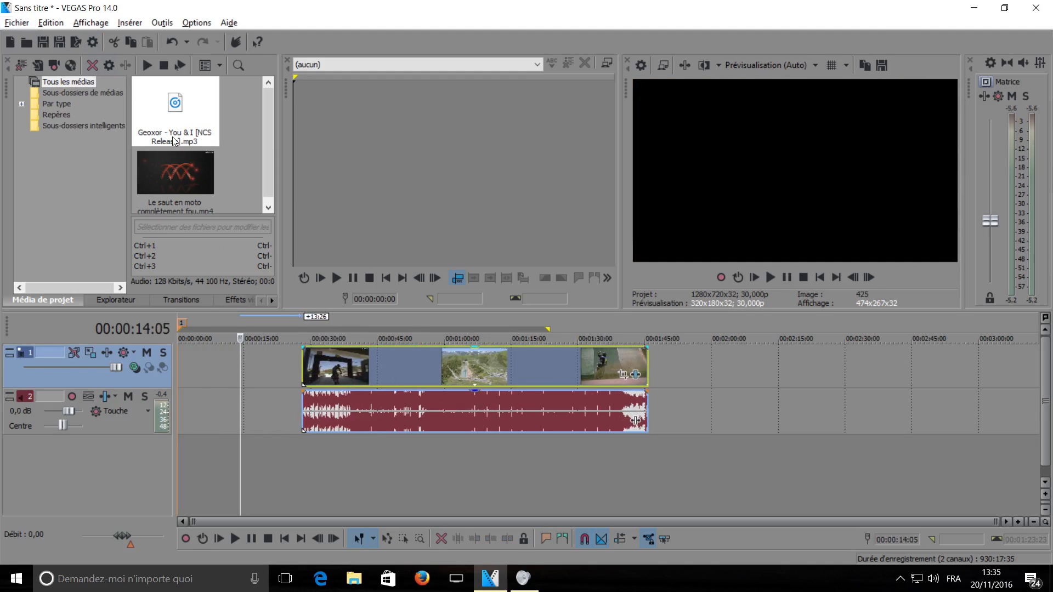
# Import Intro.mp4 from the desktop's Youtube folder and place it at the start of the existing video and audio tracks.
pyautogui.scroll(-1, 175, 141)
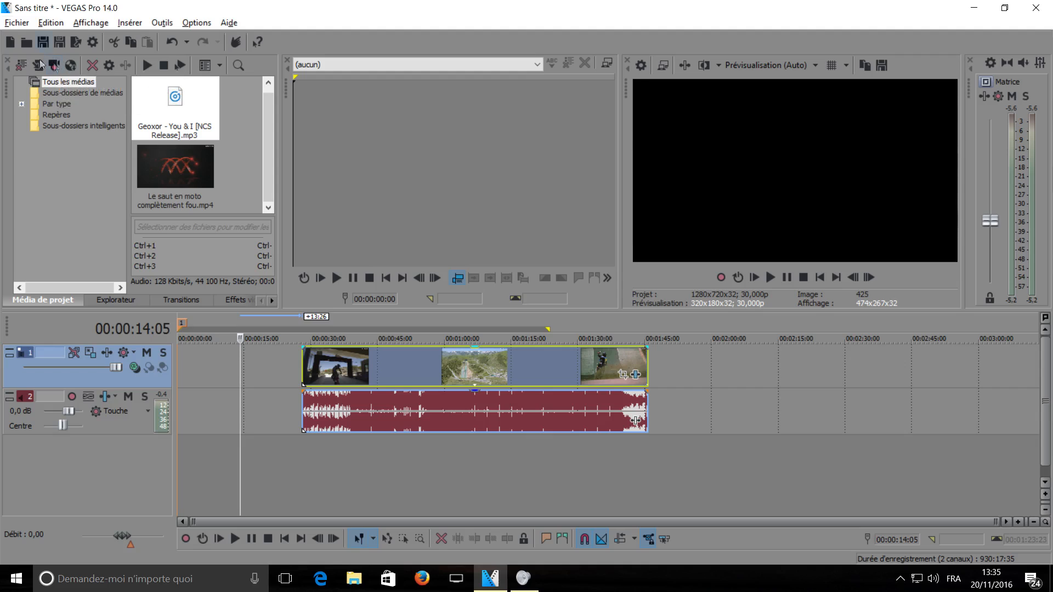
pyautogui.click(16, 22)
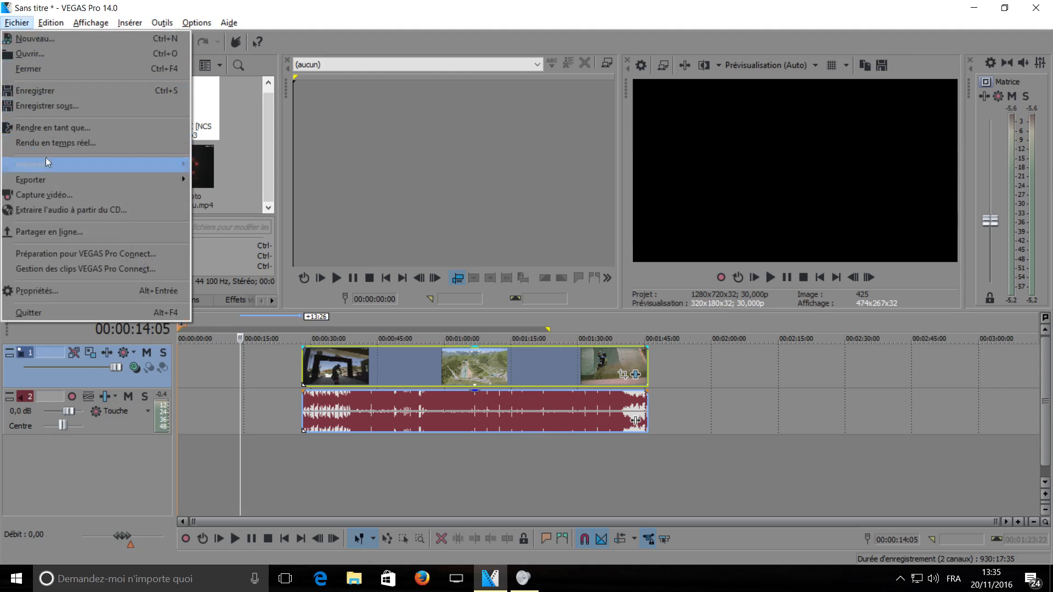
pyautogui.moveTo(46, 159)
pyautogui.click(221, 165)
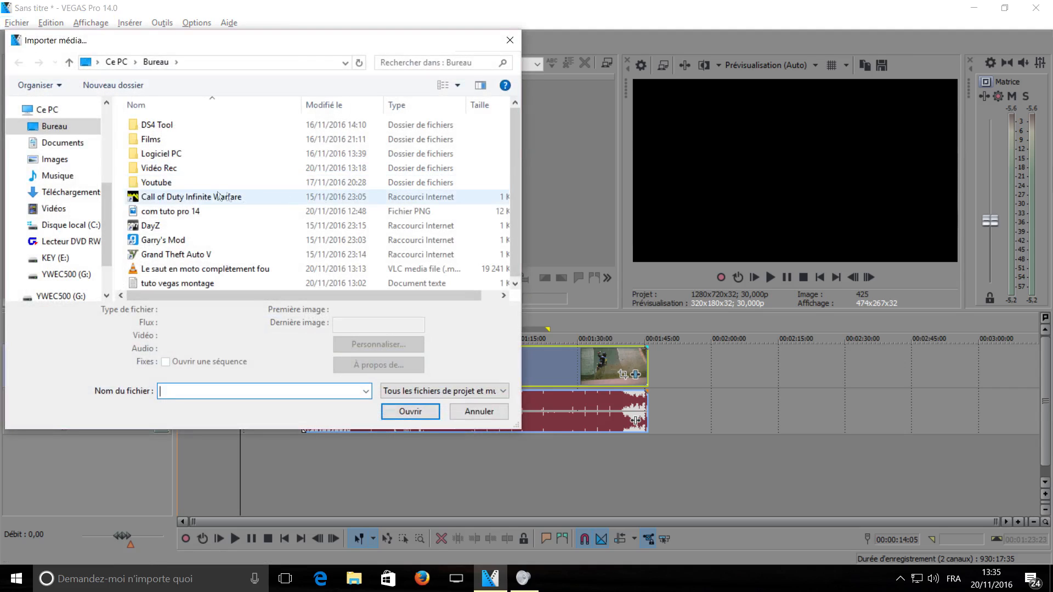
pyautogui.doubleClick(193, 182)
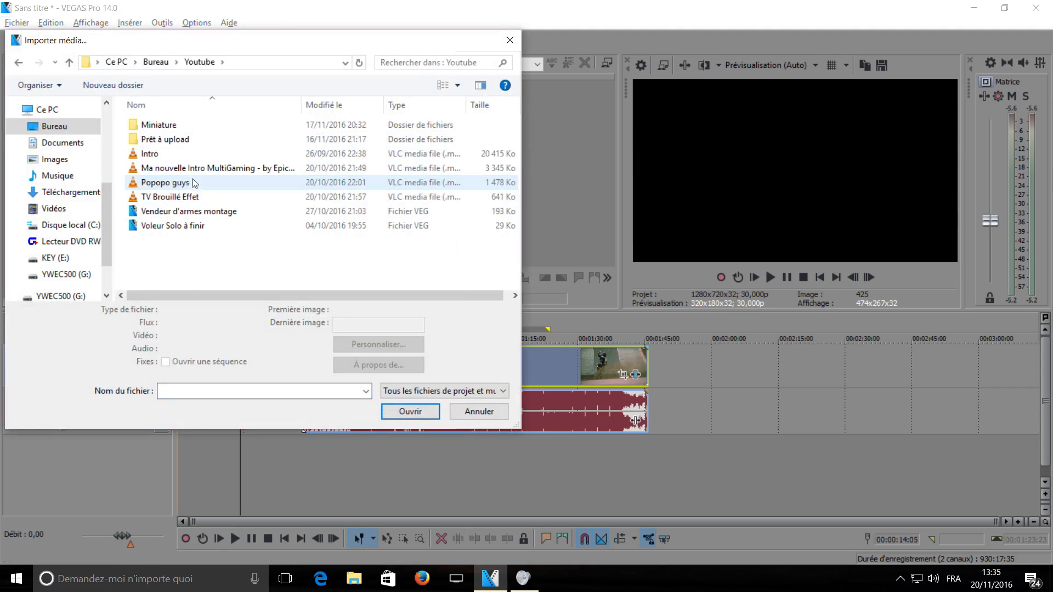
pyautogui.click(179, 153)
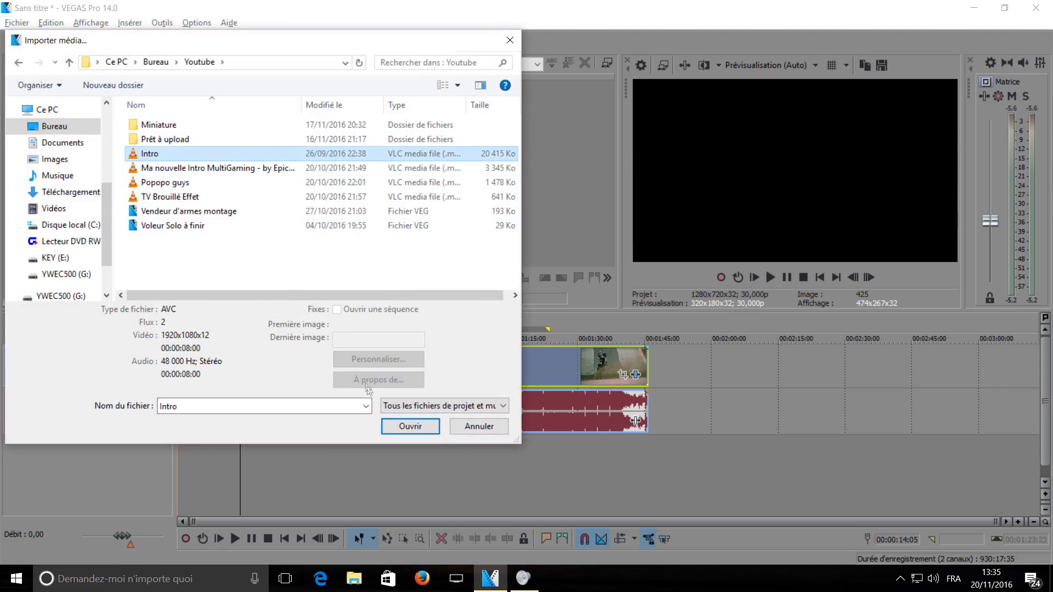
pyautogui.click(396, 423)
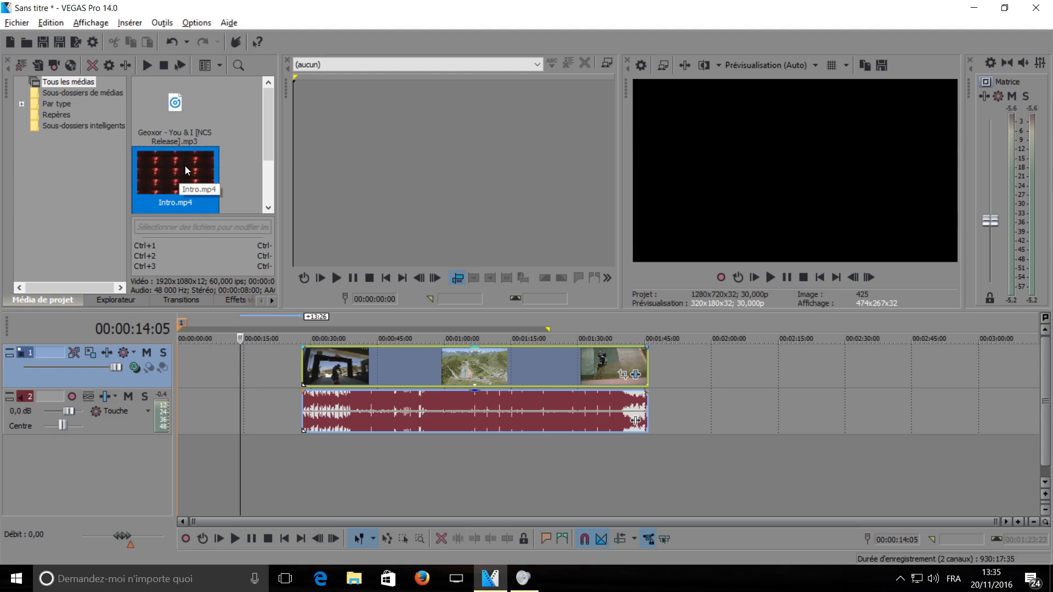
pyautogui.moveTo(185, 166); pyautogui.dragTo(195, 376)
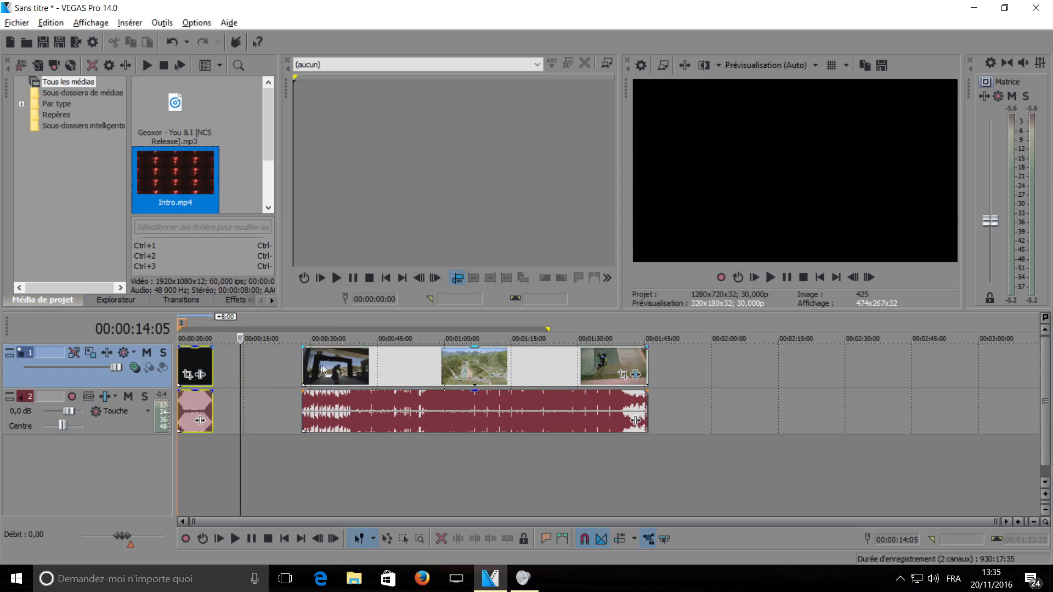
# Move the grouped main video and song back against the end of the intro, starting at 00:00:08:00.
pyautogui.moveTo(322, 366); pyautogui.dragTo(239, 362)
pyautogui.scroll(4, 240, 361)
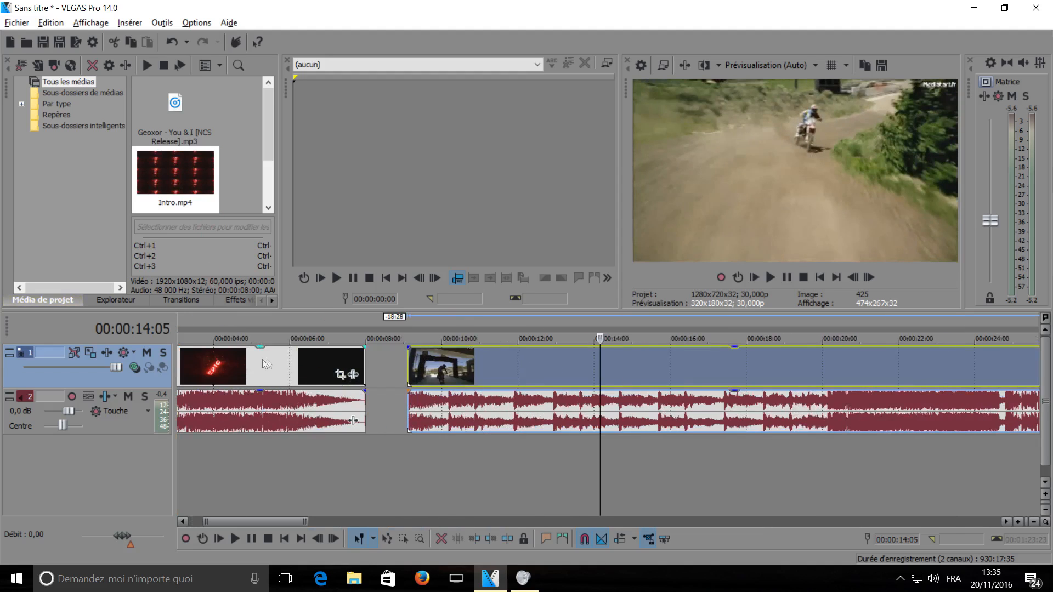
pyautogui.moveTo(551, 370); pyautogui.dragTo(508, 359)
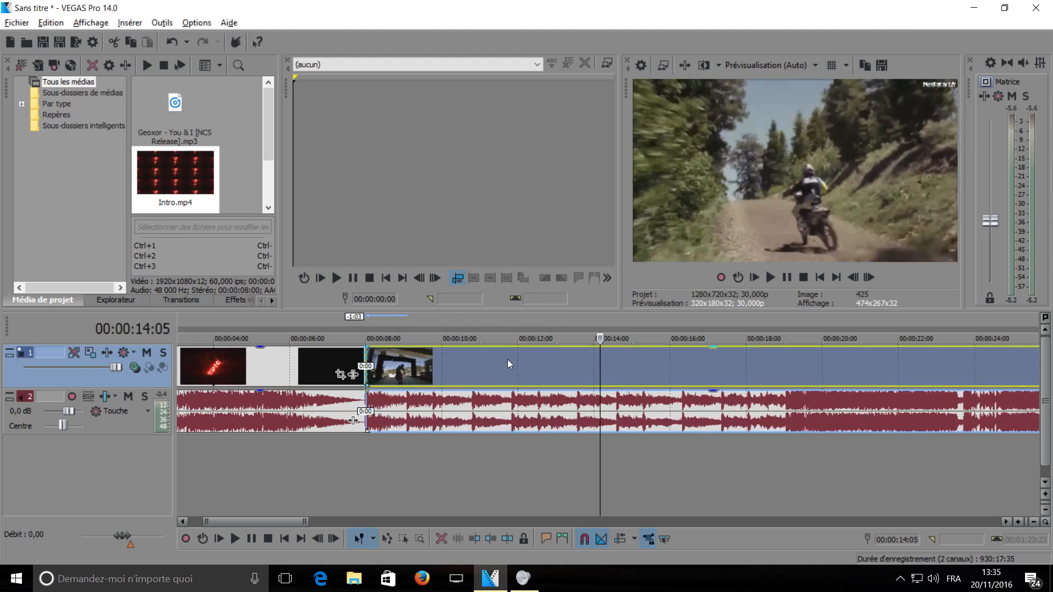
pyautogui.click(366, 325)
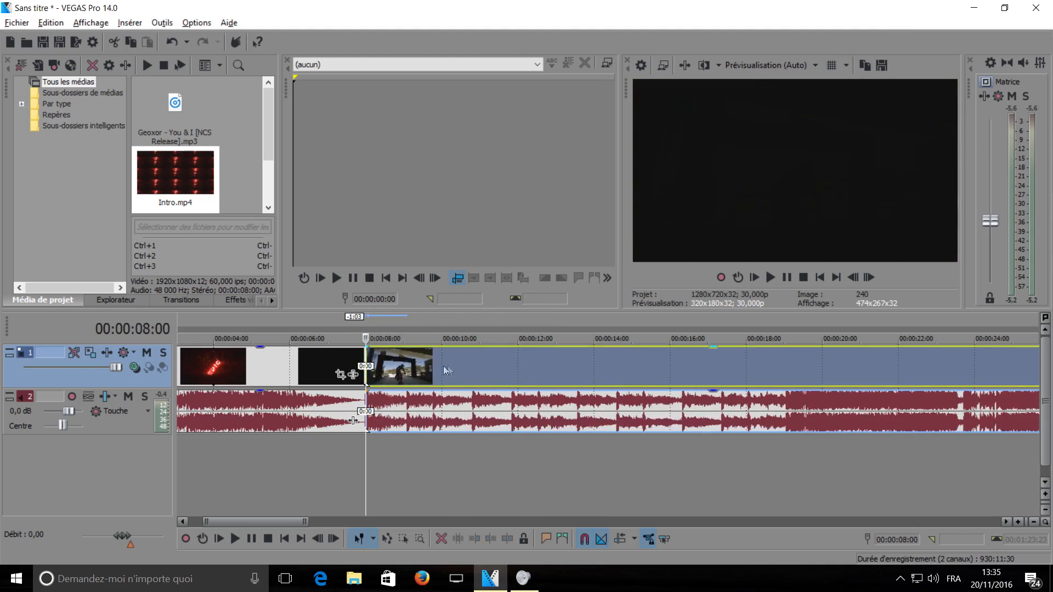
pyautogui.scroll(3, 472, 403)
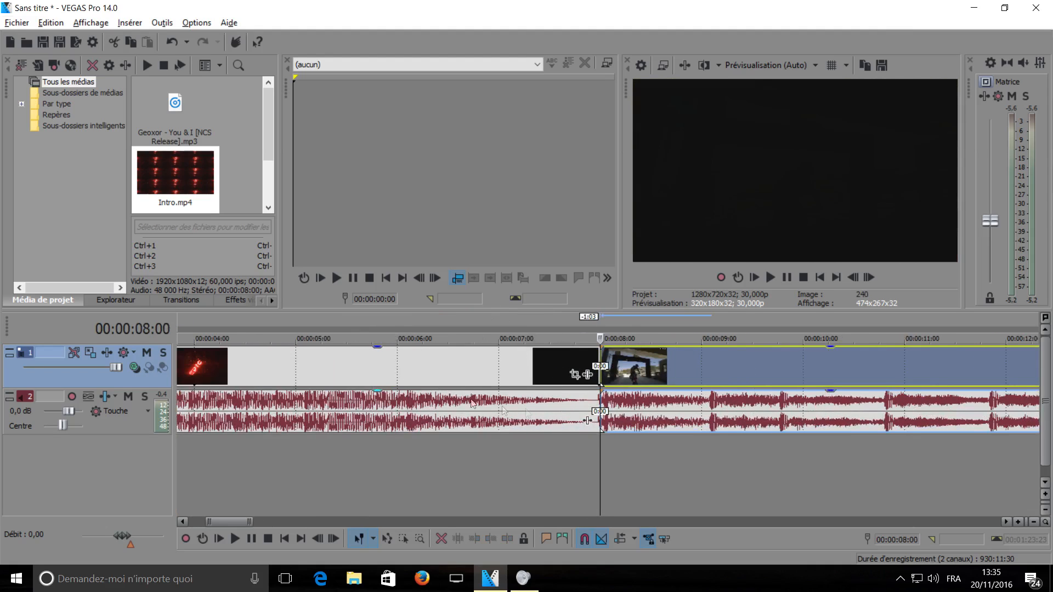
# Overlap the start of the main video and song with the intro's end by 5 frames and preview the crossfade.
pyautogui.moveTo(660, 377)
pyautogui.mouseDown()
pyautogui.moveTo(665, 370)
pyautogui.moveTo(644, 368)
pyautogui.moveTo(674, 364)
pyautogui.moveTo(643, 365)
pyautogui.mouseUp()
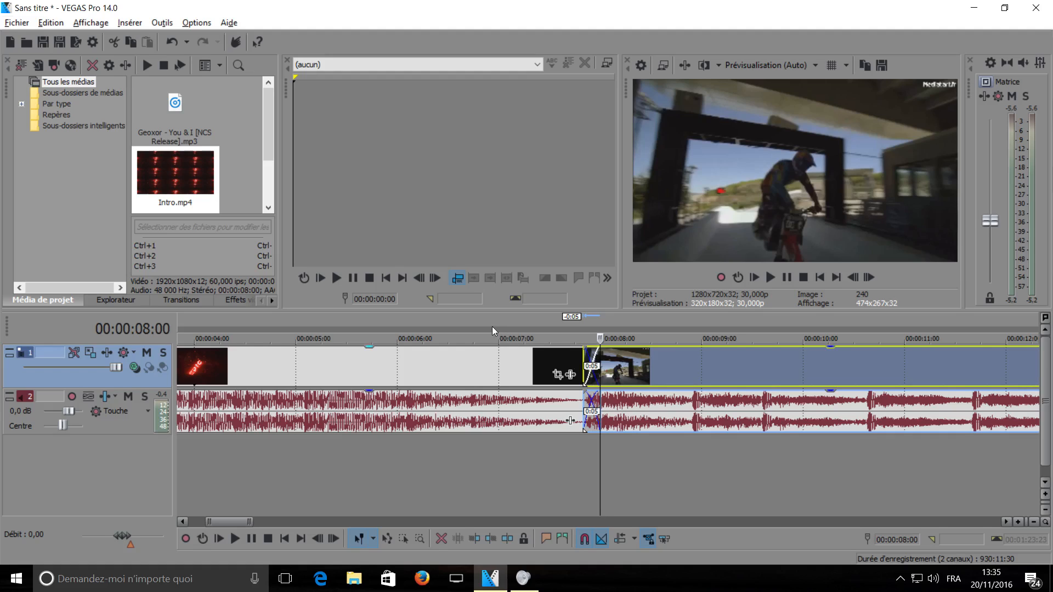
pyautogui.click(492, 327)
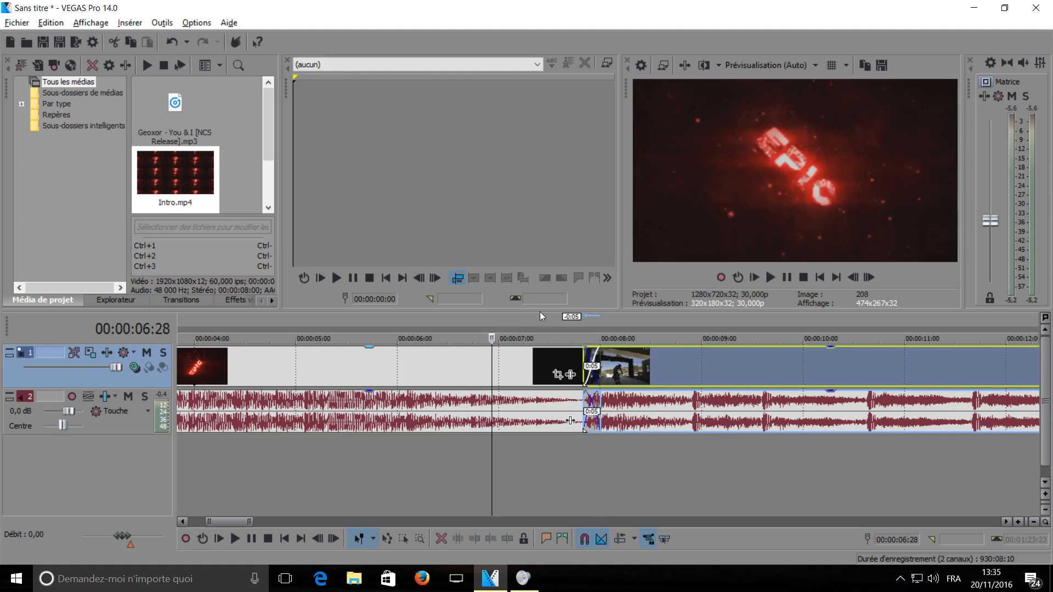
pyautogui.click(772, 276)
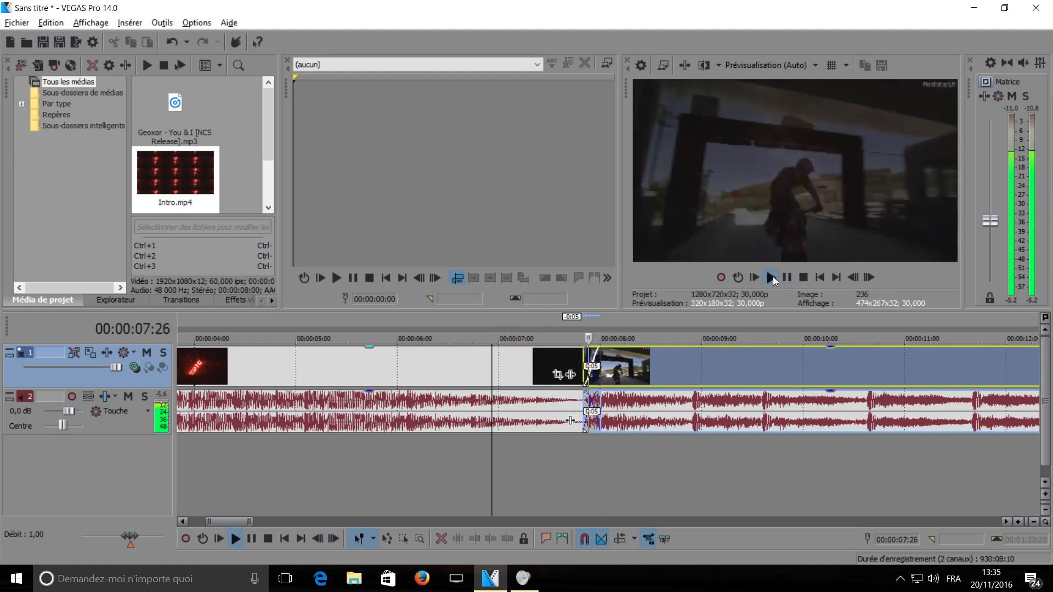
pyautogui.click(787, 277)
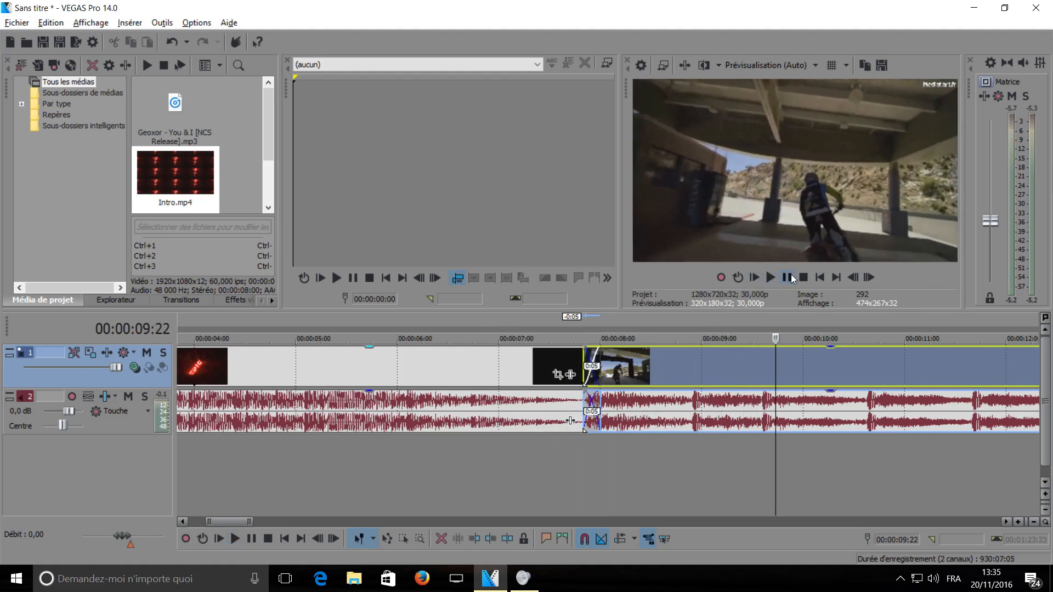
# Extend the crossfade between the intro and the main video to 10 frames and play it.
pyautogui.moveTo(719, 352); pyautogui.dragTo(690, 357)
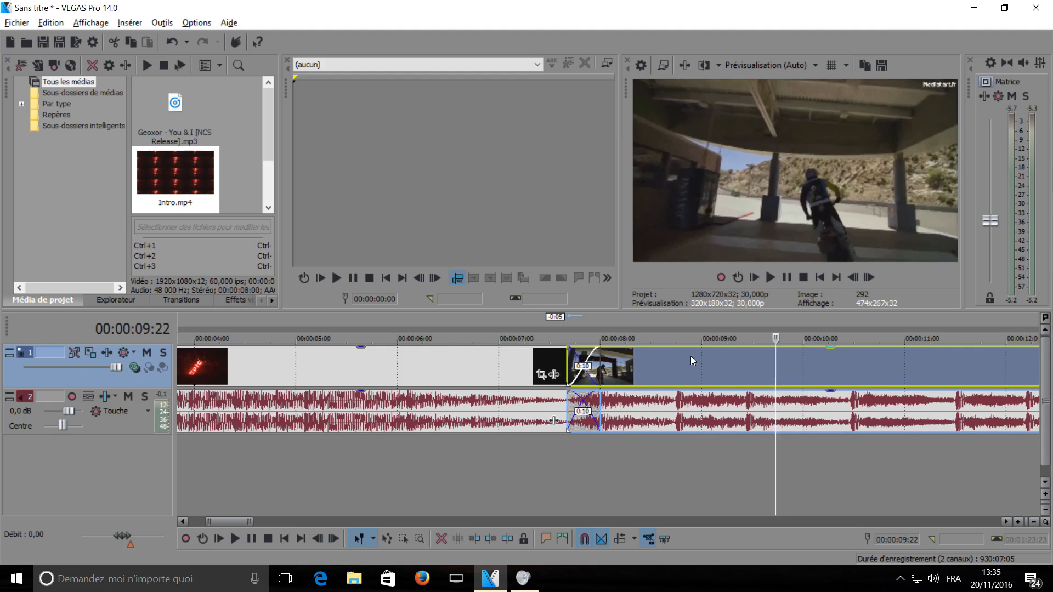
pyautogui.press('space')
pyautogui.click(771, 277)
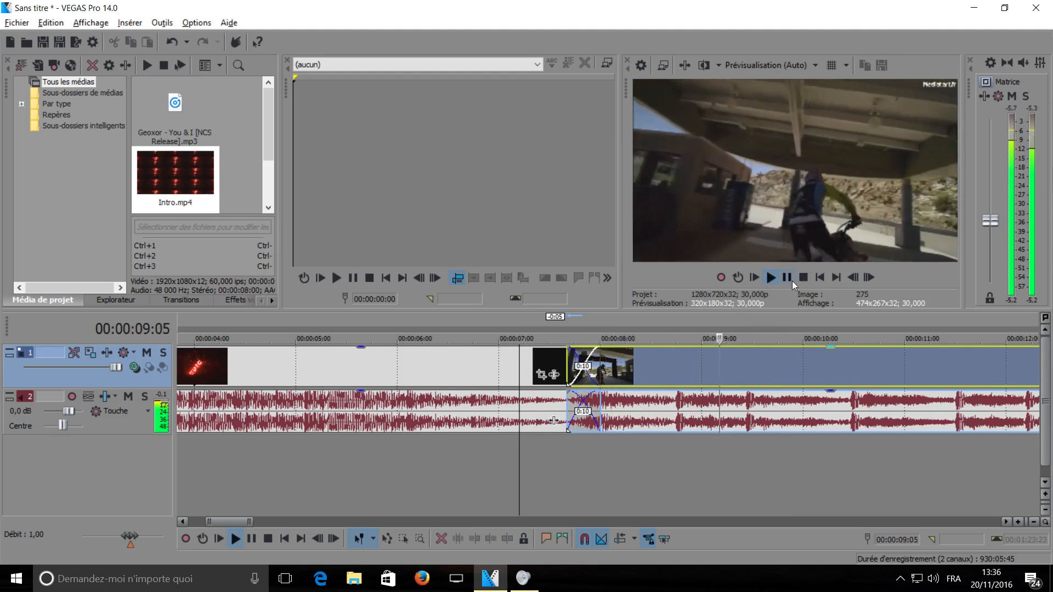
pyautogui.click(788, 278)
# Move the main video and song back to the intro's end to remove the overlap, and place the cursor at 00:00:08:00.
pyautogui.moveTo(743, 370); pyautogui.dragTo(752, 365)
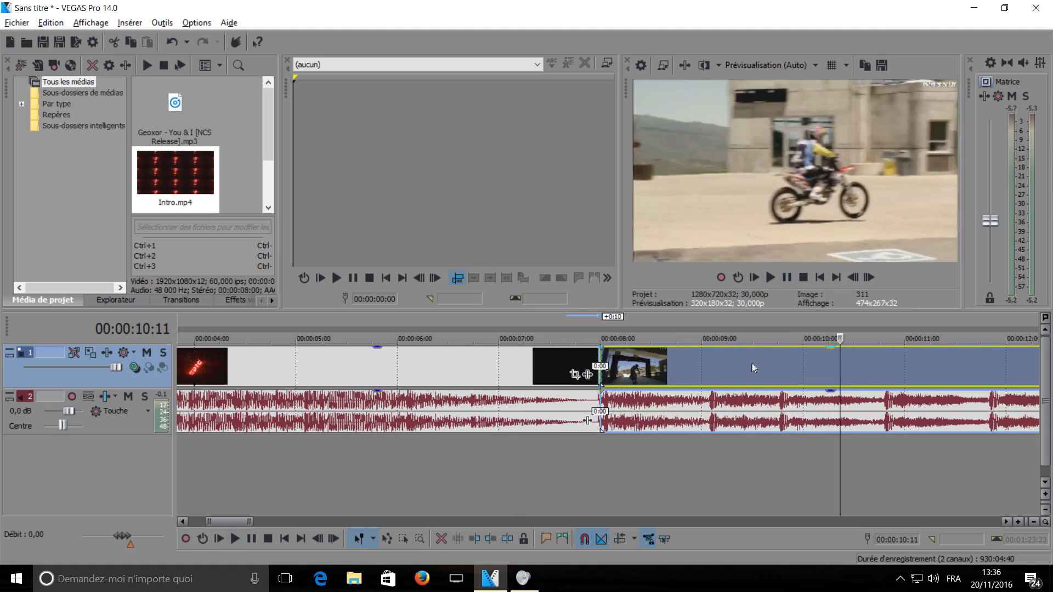
pyautogui.click(574, 328)
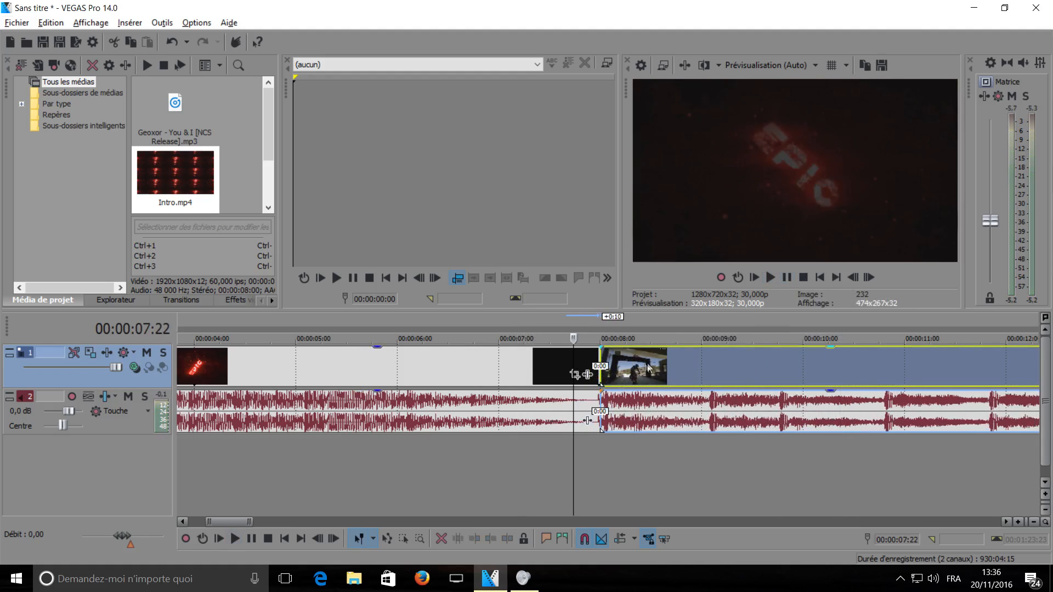
pyautogui.click(597, 325)
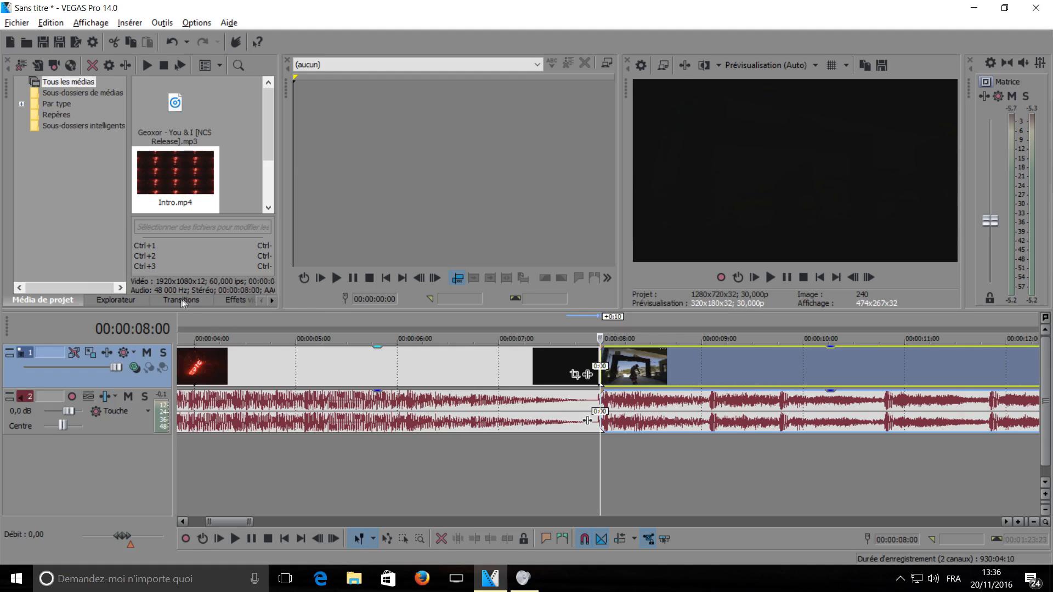
# Apply the default preset of the Glissement transition at the cut between the intro and the main video, keeping its settings.
pyautogui.click(112, 298)
pyautogui.click(74, 299)
pyautogui.click(116, 299)
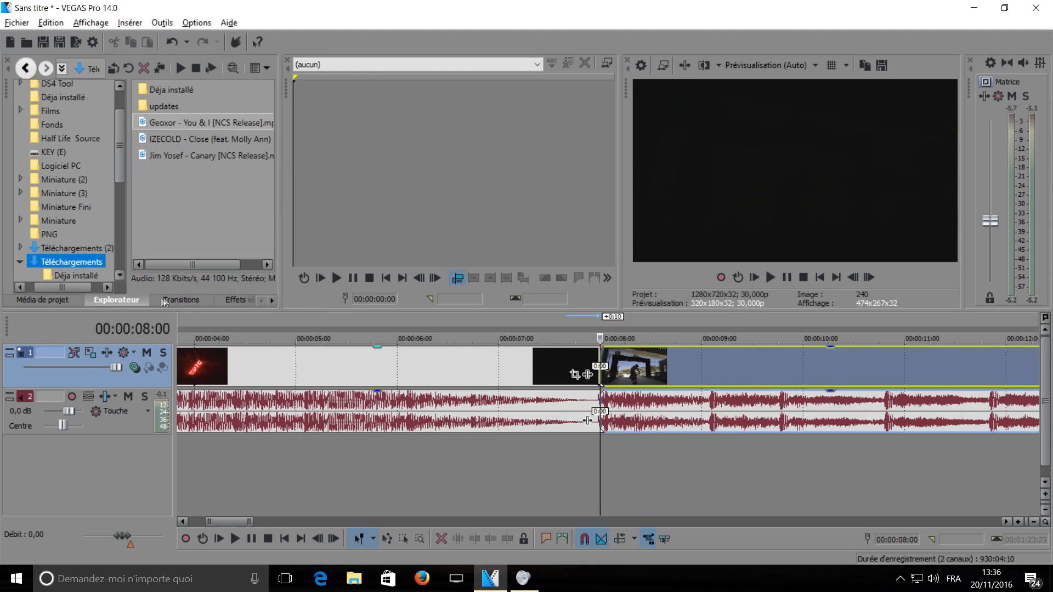
pyautogui.click(180, 299)
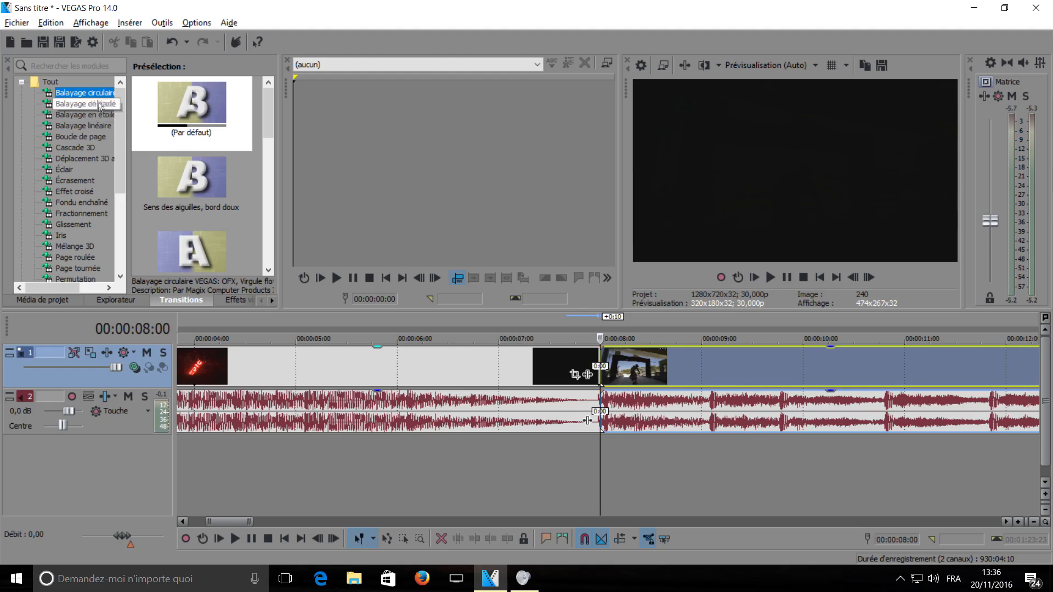
pyautogui.click(77, 214)
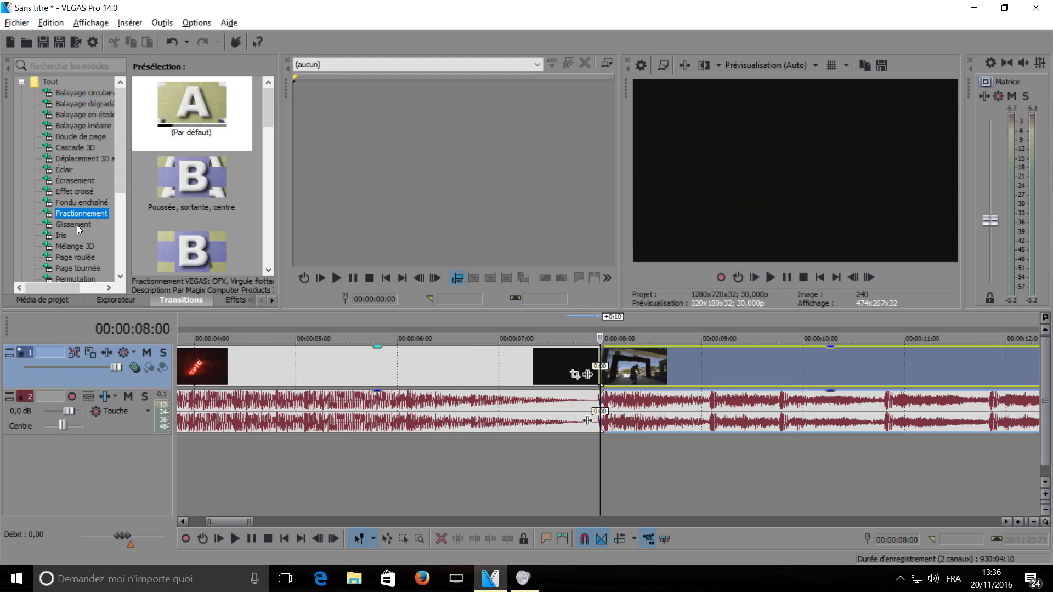
pyautogui.click(78, 223)
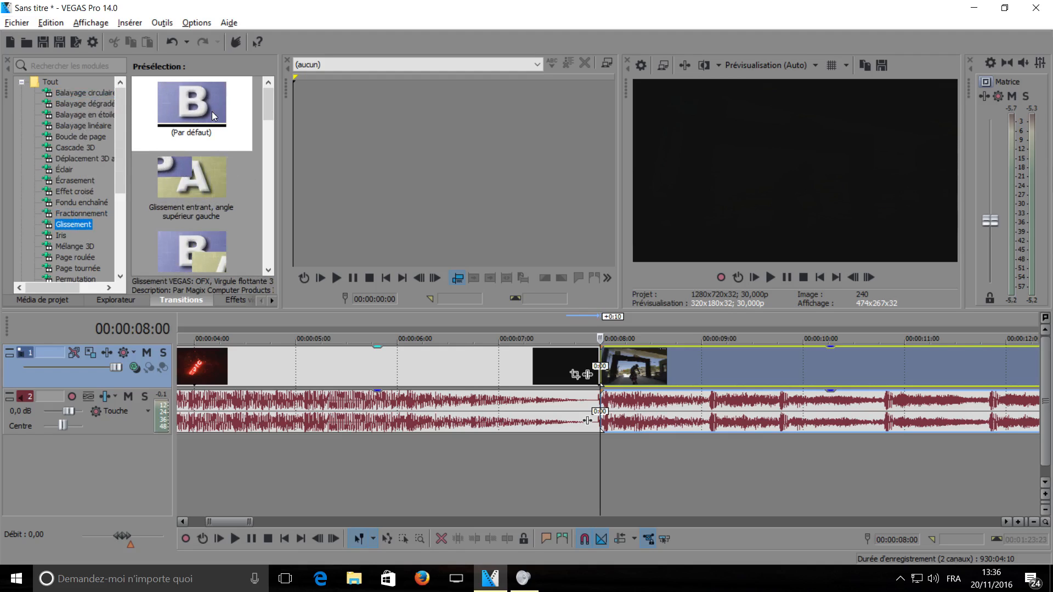
pyautogui.click(212, 110)
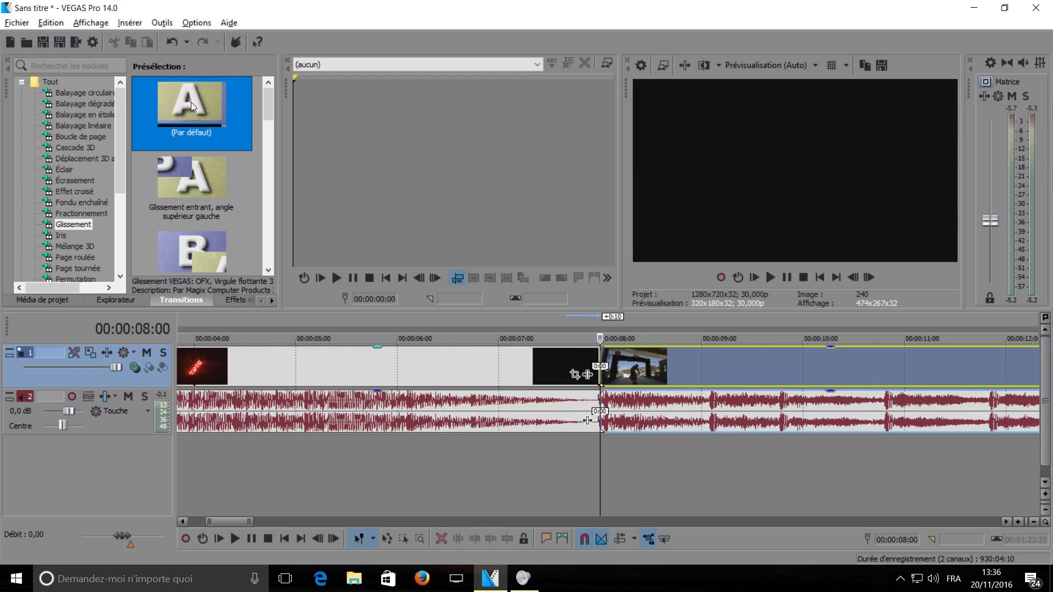
pyautogui.moveTo(191, 102); pyautogui.dragTo(601, 356)
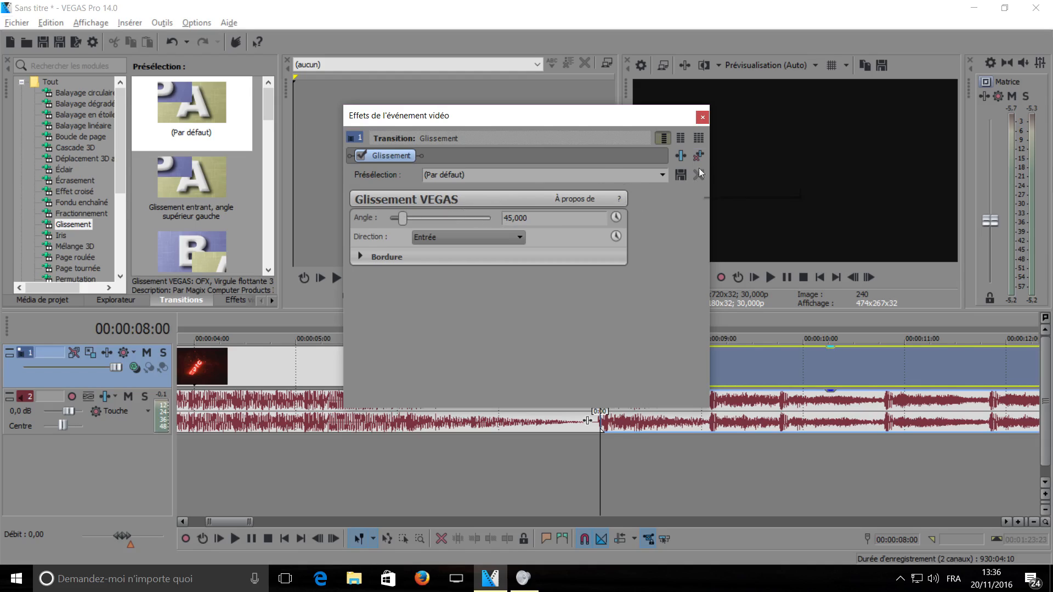
pyautogui.click(702, 117)
# Overlap the main video and song with the intro's end so the Glissement transition lasts 10 frames.
pyautogui.scroll(-5, 403, 370)
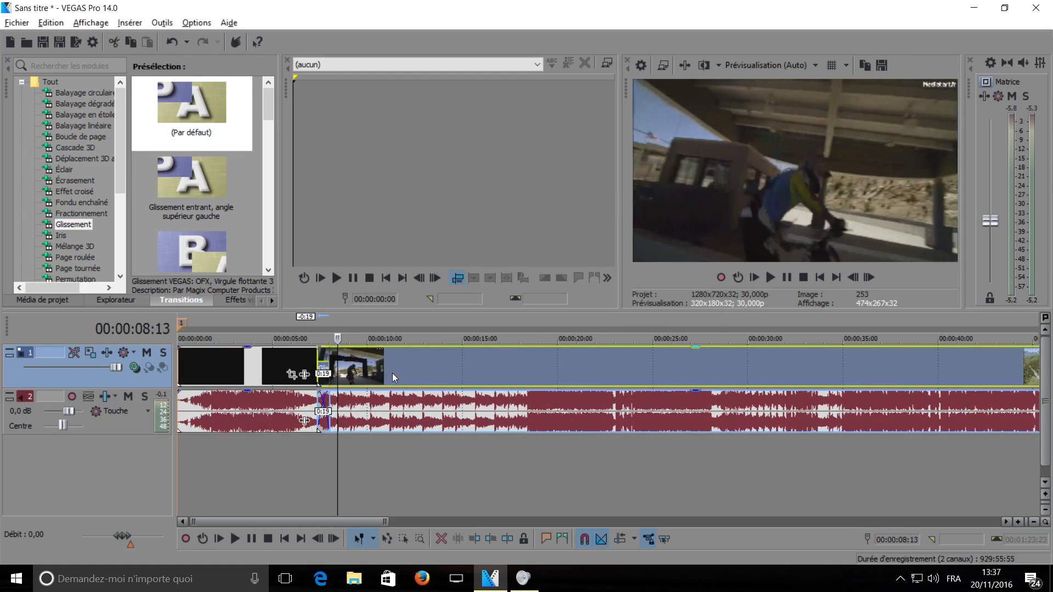
pyautogui.scroll(6, 395, 373)
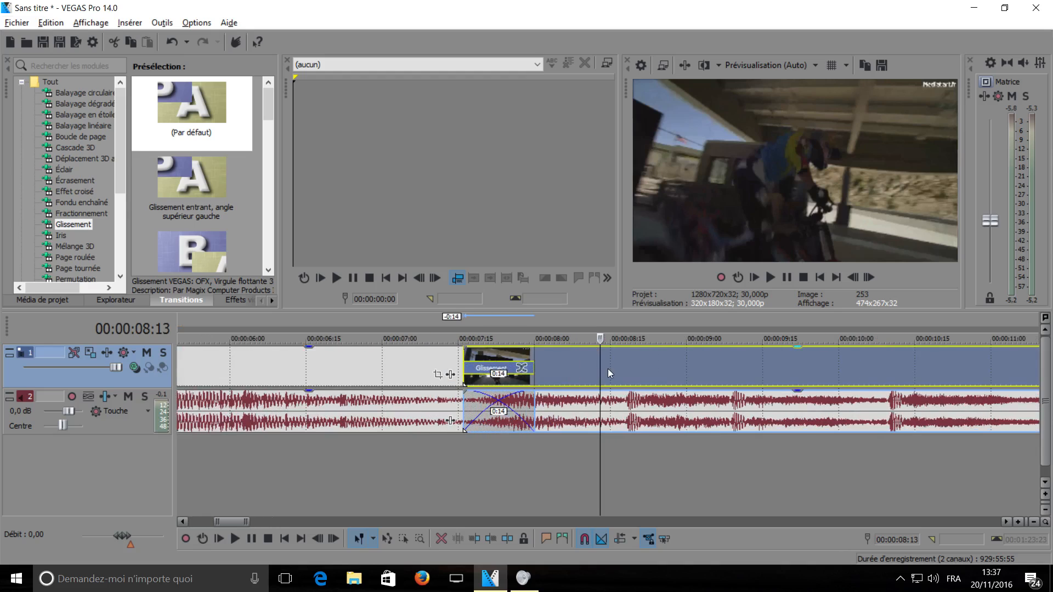
pyautogui.moveTo(612, 372); pyautogui.dragTo(636, 389)
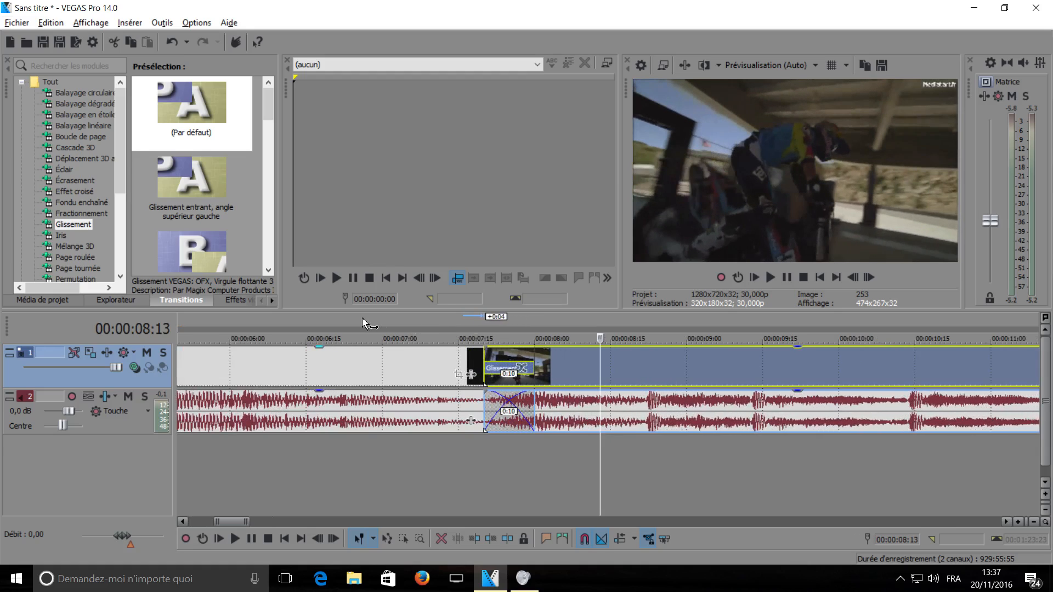
# Play the timeline from the start through the Glissement transition into the main video.
pyautogui.click(362, 319)
pyautogui.scroll(-5, 245, 378)
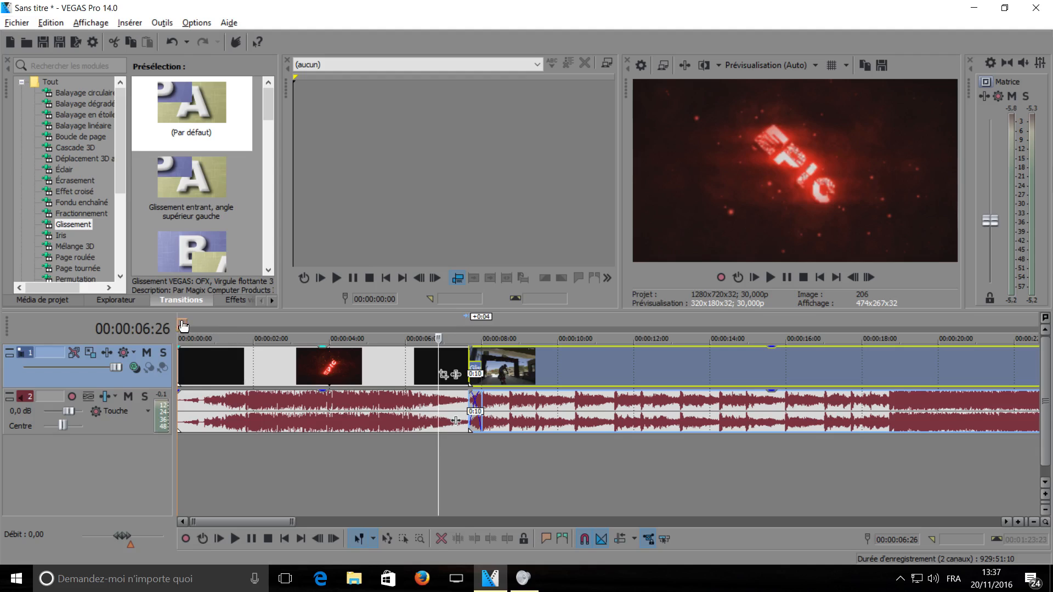
pyautogui.click(183, 326)
pyautogui.click(770, 277)
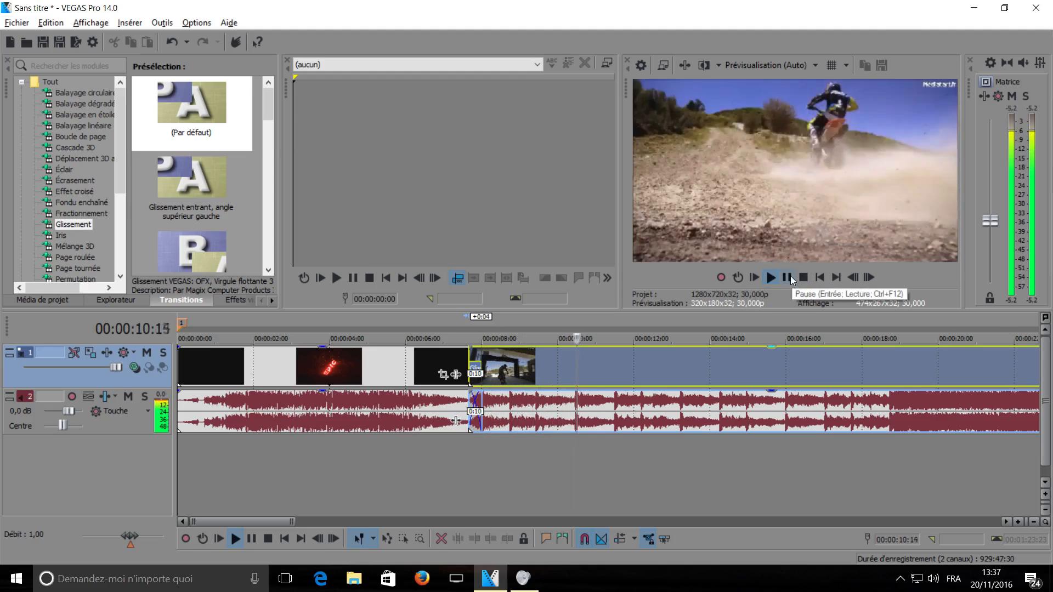
pyautogui.click(790, 275)
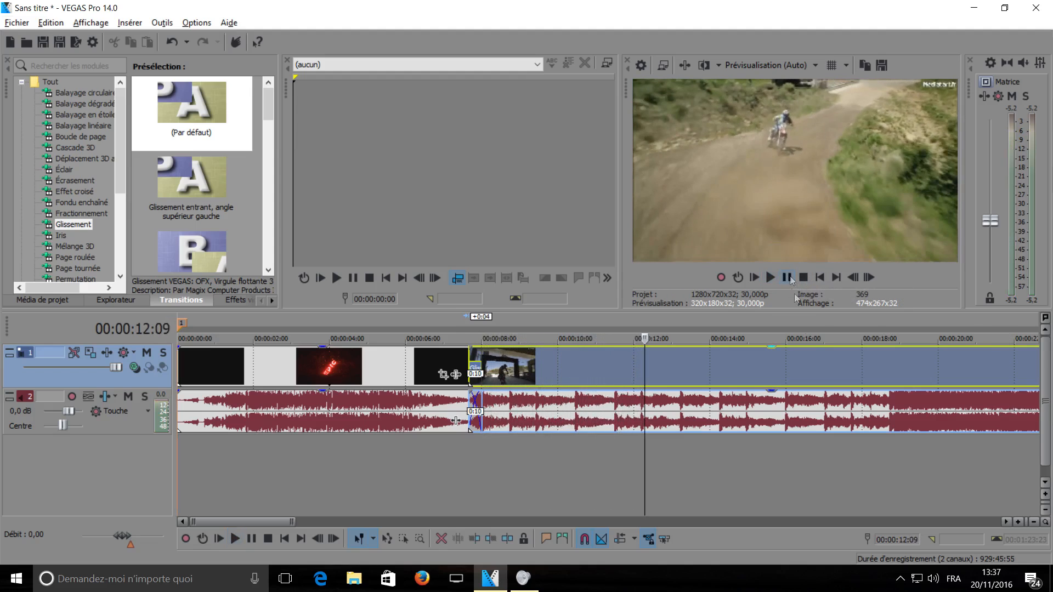
# Add fade-ins of about one second to the start of both the intro's video and its audio.
pyautogui.scroll(-8, 748, 492)
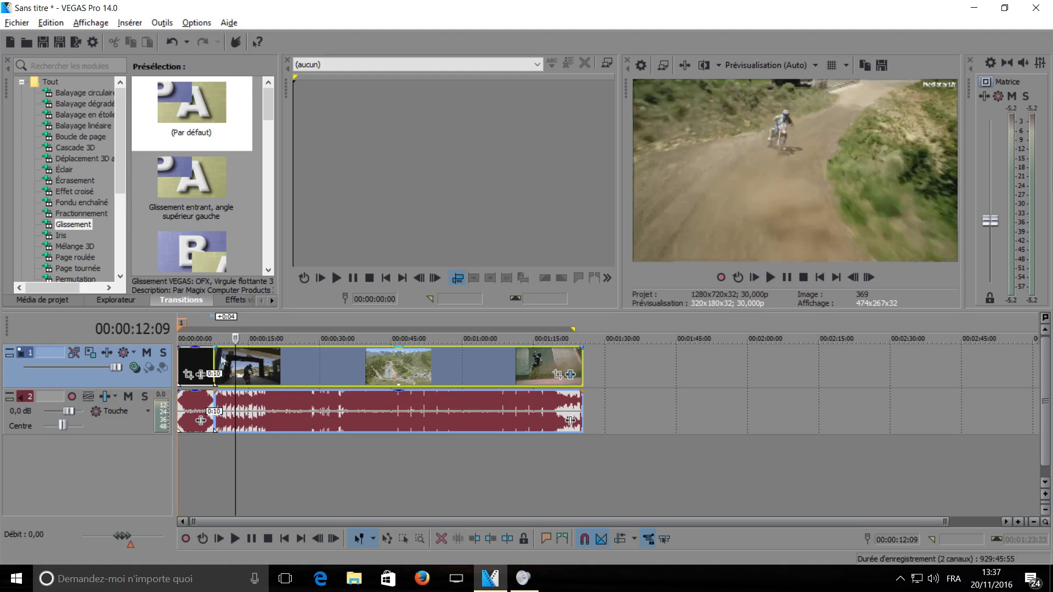
pyautogui.scroll(3, 333, 377)
pyautogui.scroll(2, 334, 376)
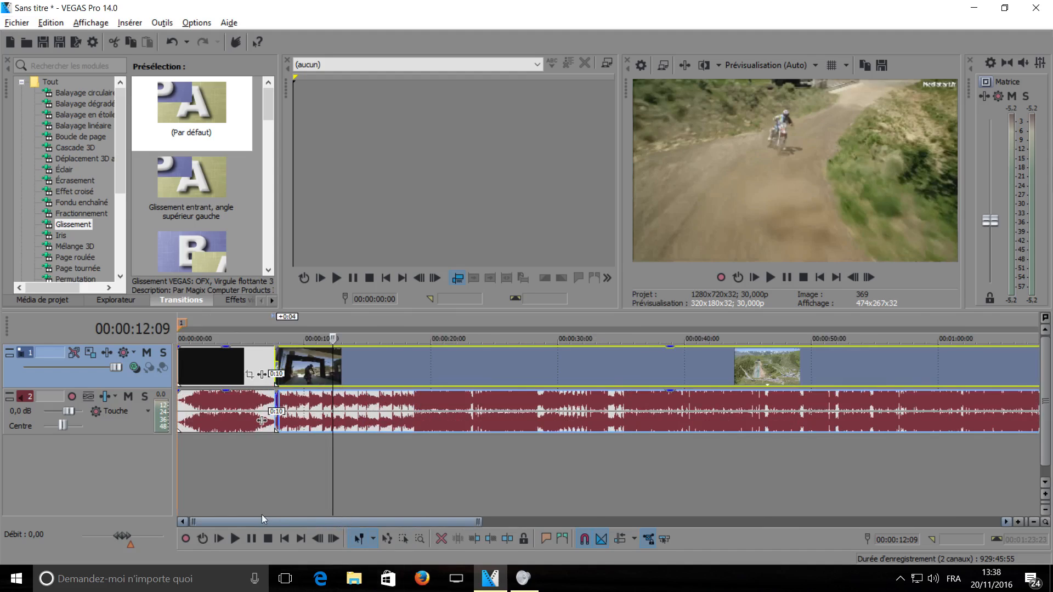
pyautogui.click(182, 358)
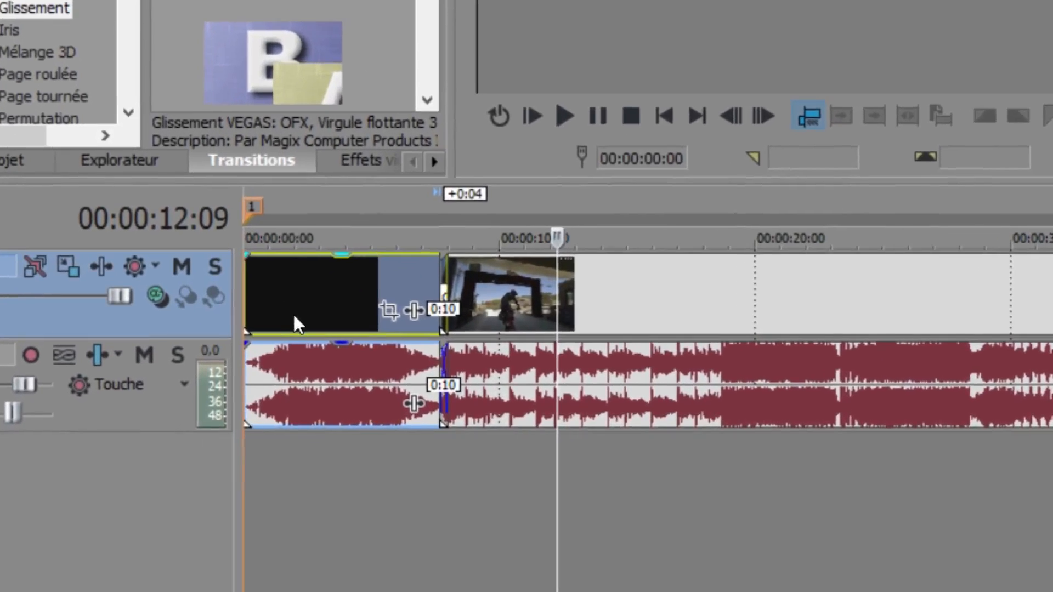
pyautogui.scroll(3, 201, 377)
pyautogui.scroll(1, 364, 266)
pyautogui.moveTo(494, 591); pyautogui.dragTo(307, 591)
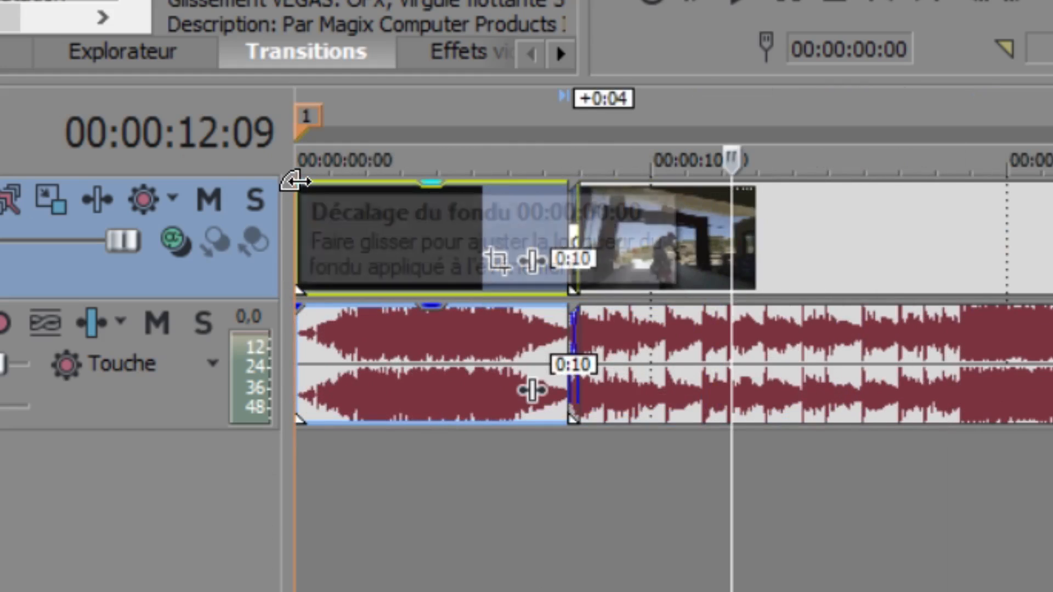
pyautogui.moveTo(301, 176); pyautogui.dragTo(335, 184)
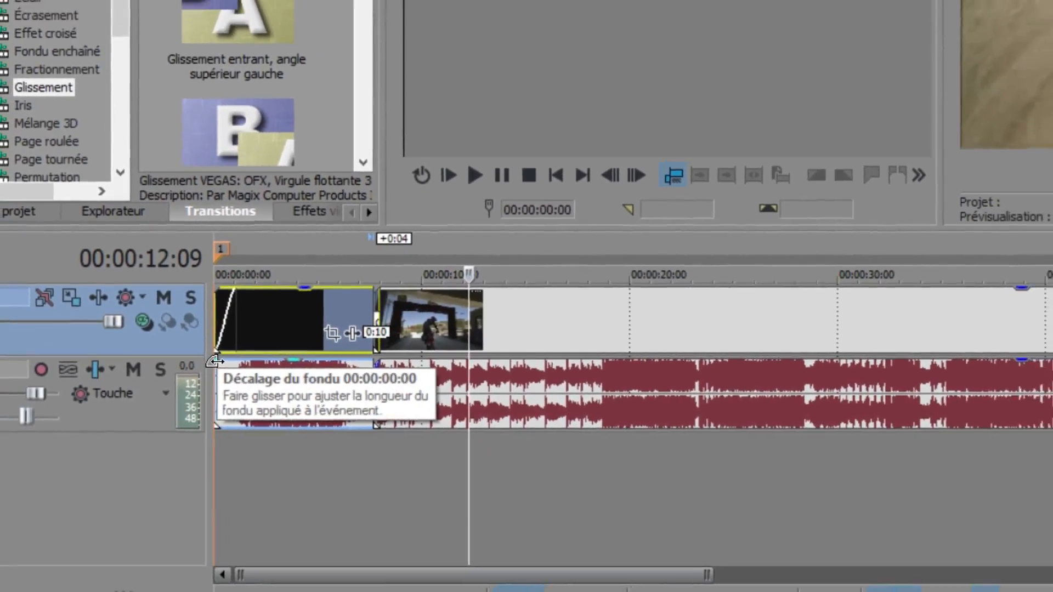
pyautogui.moveTo(224, 353); pyautogui.dragTo(260, 354)
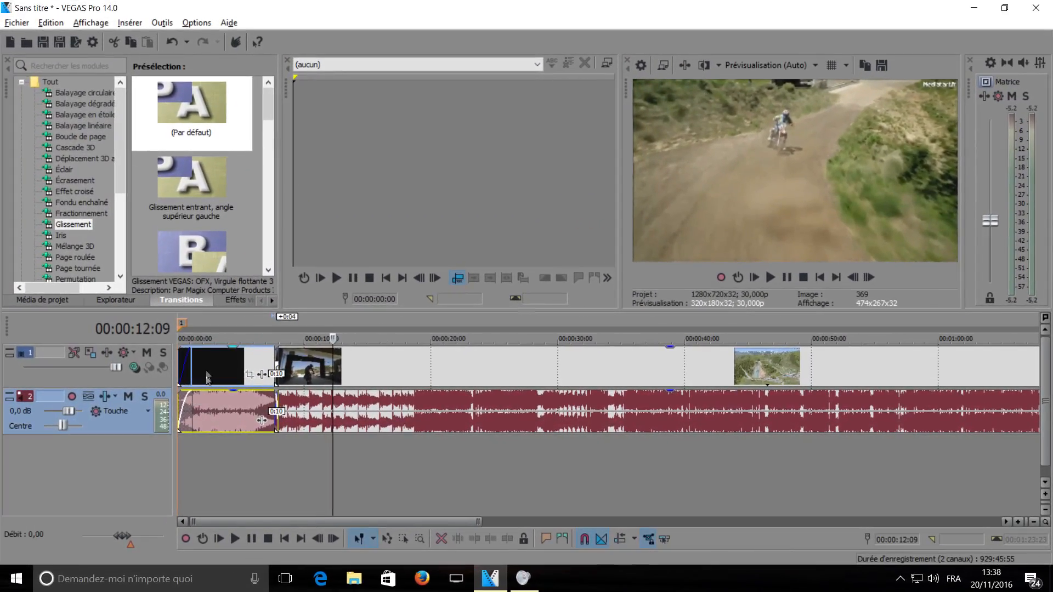
# Preview the intro's video and audio fade-ins from the beginning and continue playback past the transition.
pyautogui.click(181, 320)
pyautogui.click(769, 276)
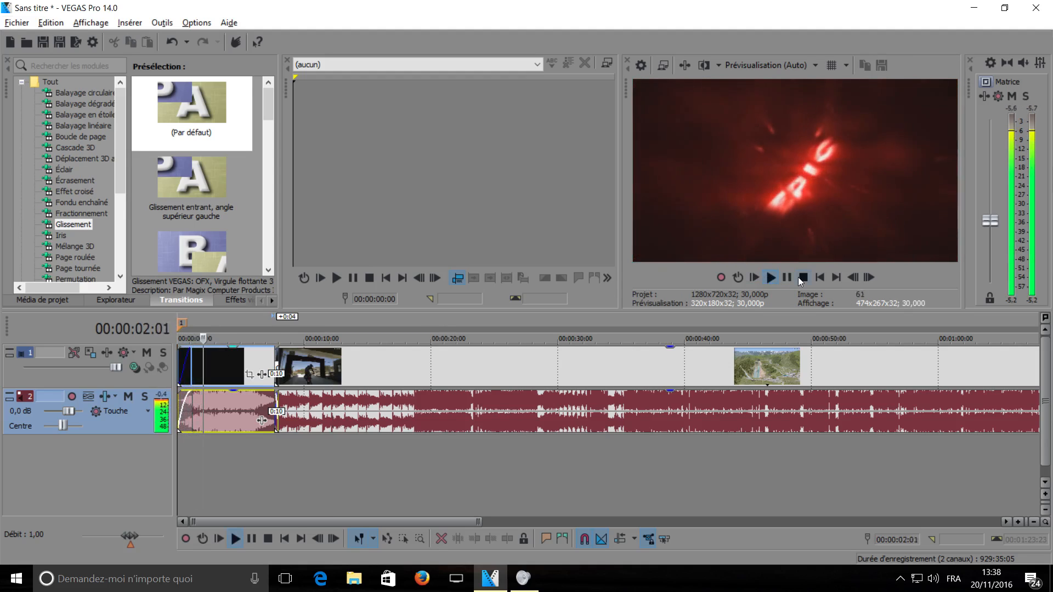
pyautogui.click(176, 320)
pyautogui.click(183, 318)
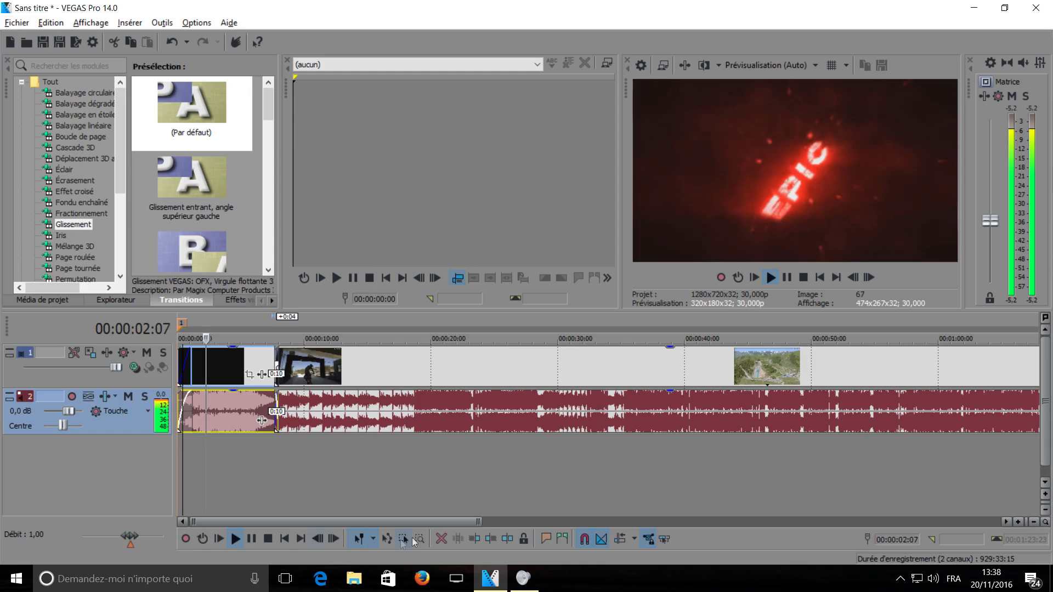
pyautogui.click(219, 539)
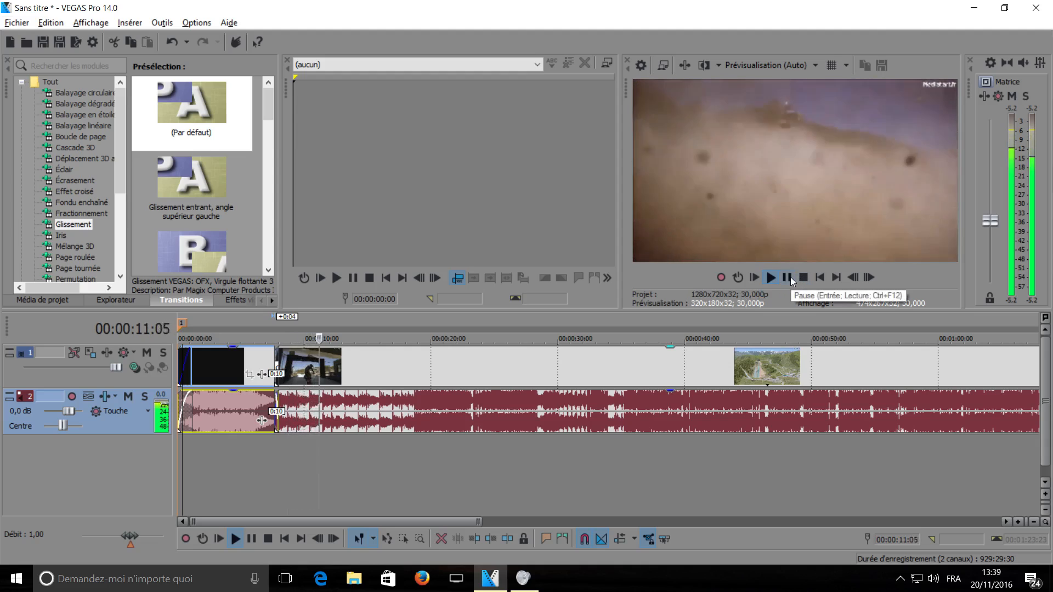
pyautogui.click(787, 277)
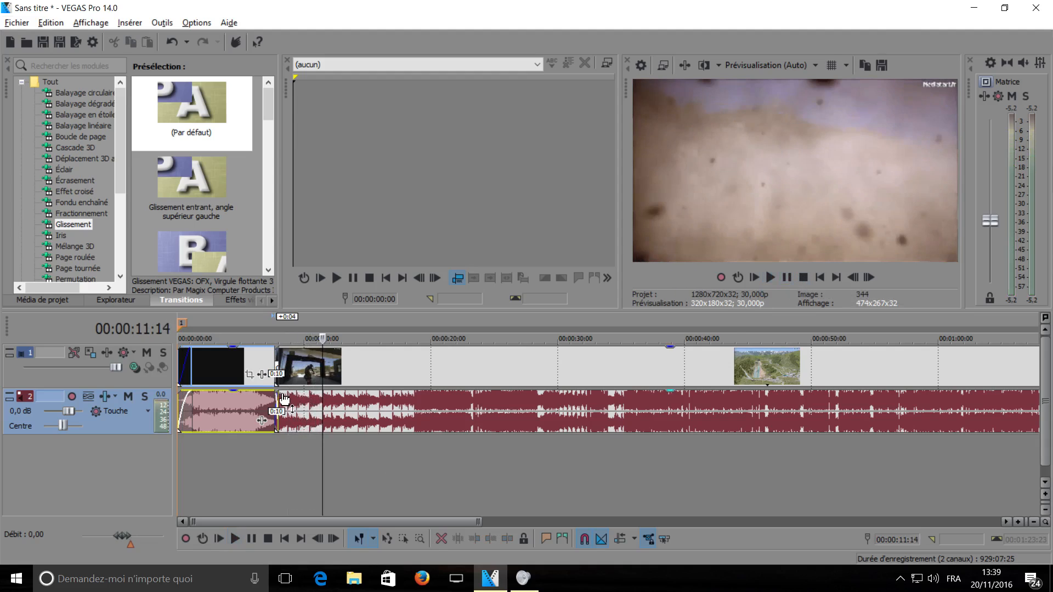
# Add fade-outs of about three seconds to the end of both the main video and the song.
pyautogui.scroll(5, 284, 395)
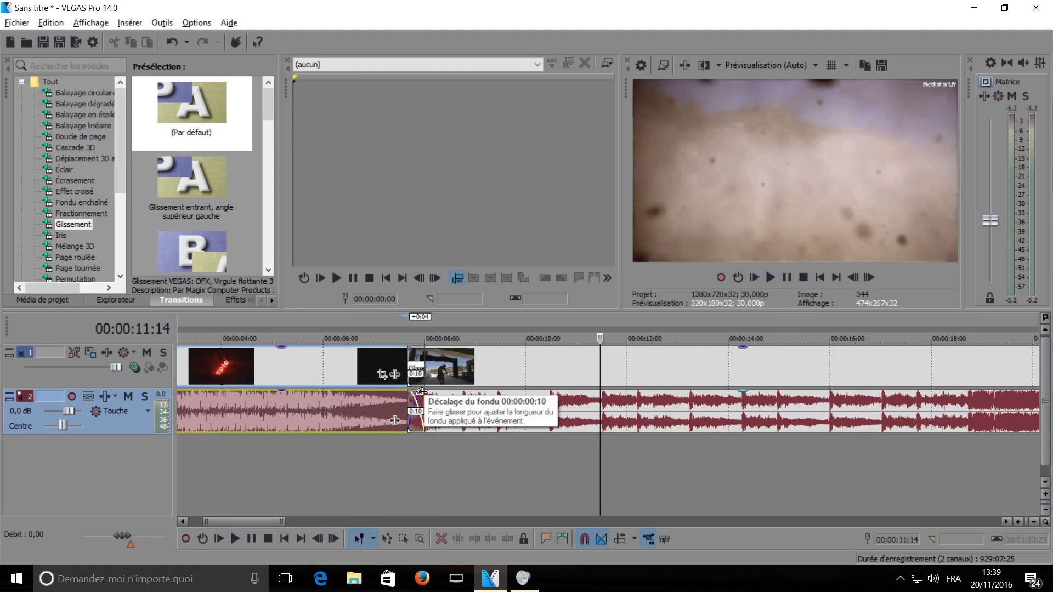
pyautogui.scroll(-10, 421, 391)
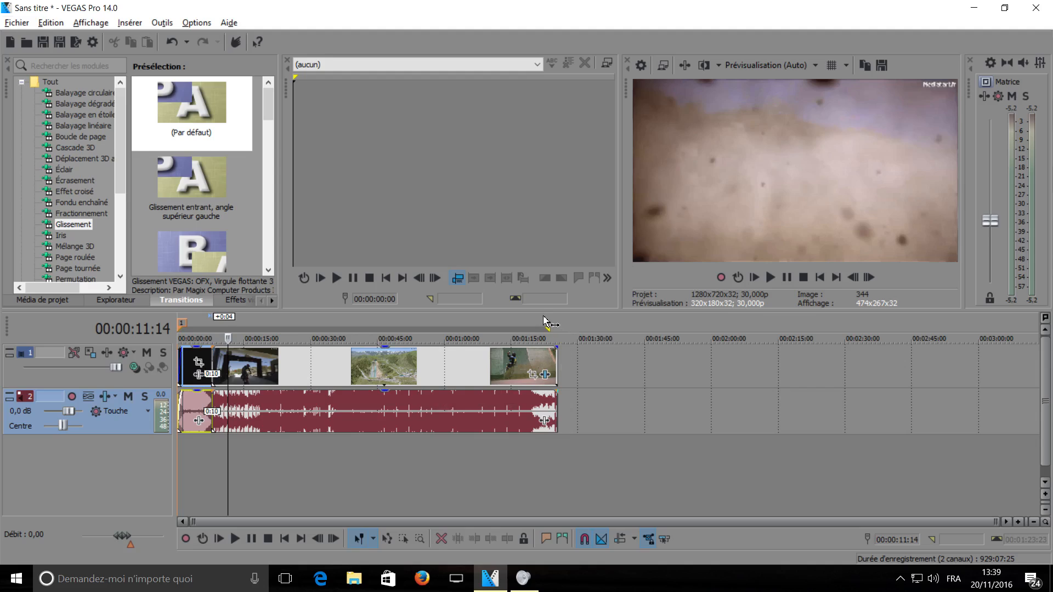
pyautogui.click(543, 323)
pyautogui.click(555, 323)
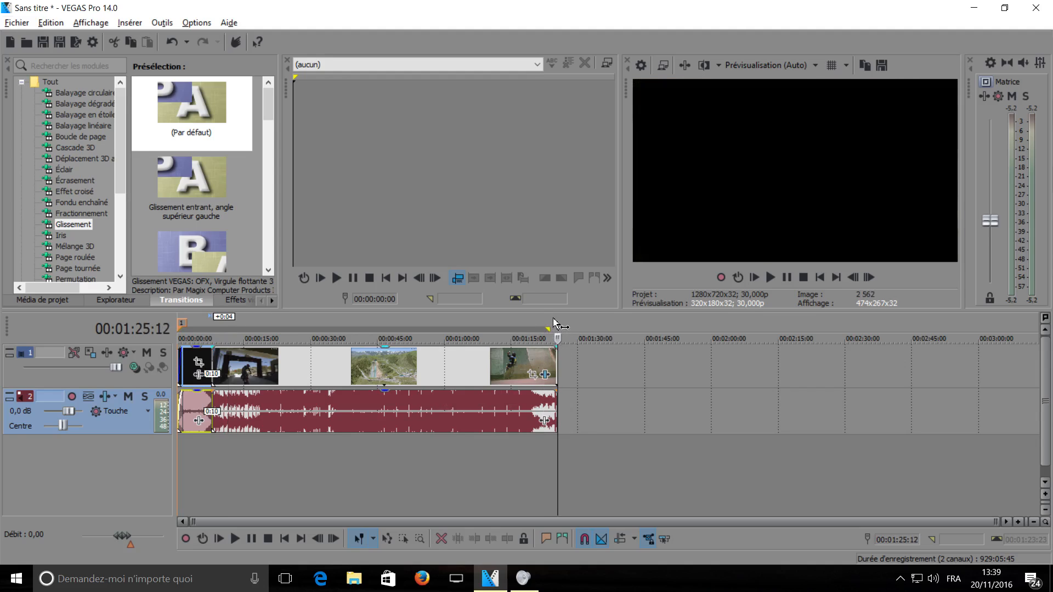
pyautogui.click(548, 324)
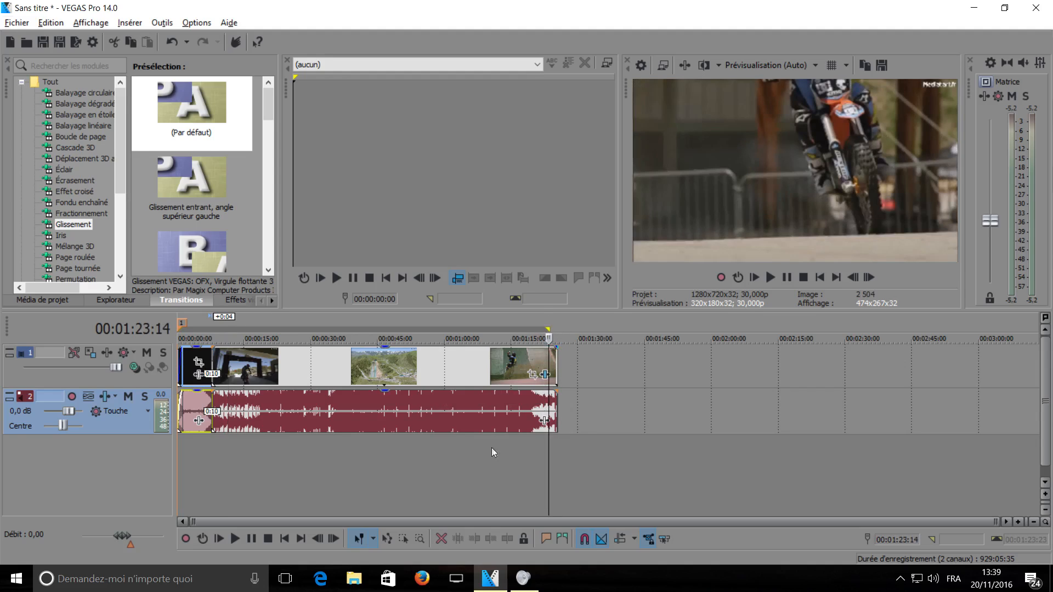
pyautogui.click(530, 324)
pyautogui.moveTo(557, 346); pyautogui.dragTo(545, 346)
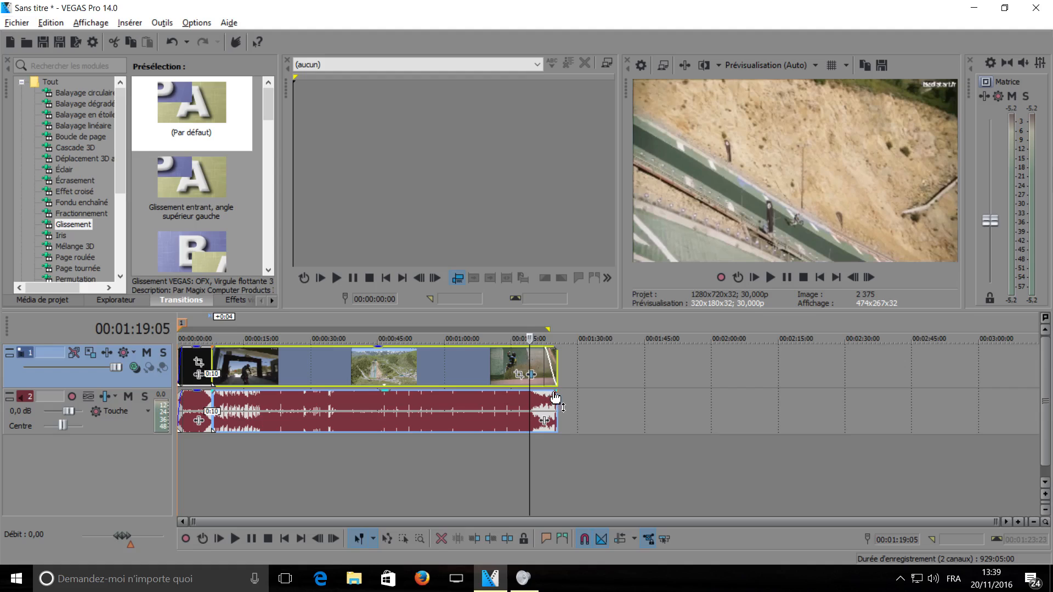
pyautogui.moveTo(555, 394); pyautogui.dragTo(545, 393)
# Preview the end of the montage, skipping ahead to about 00:01:19 and playing through the video and song fade-outs.
pyautogui.click(544, 325)
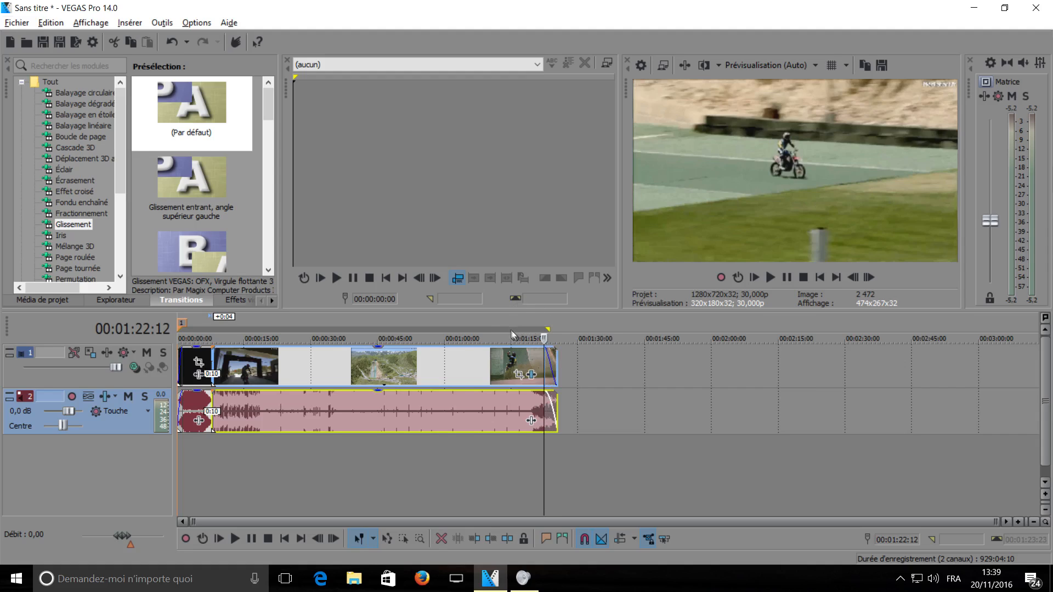
pyautogui.click(462, 324)
pyautogui.click(771, 277)
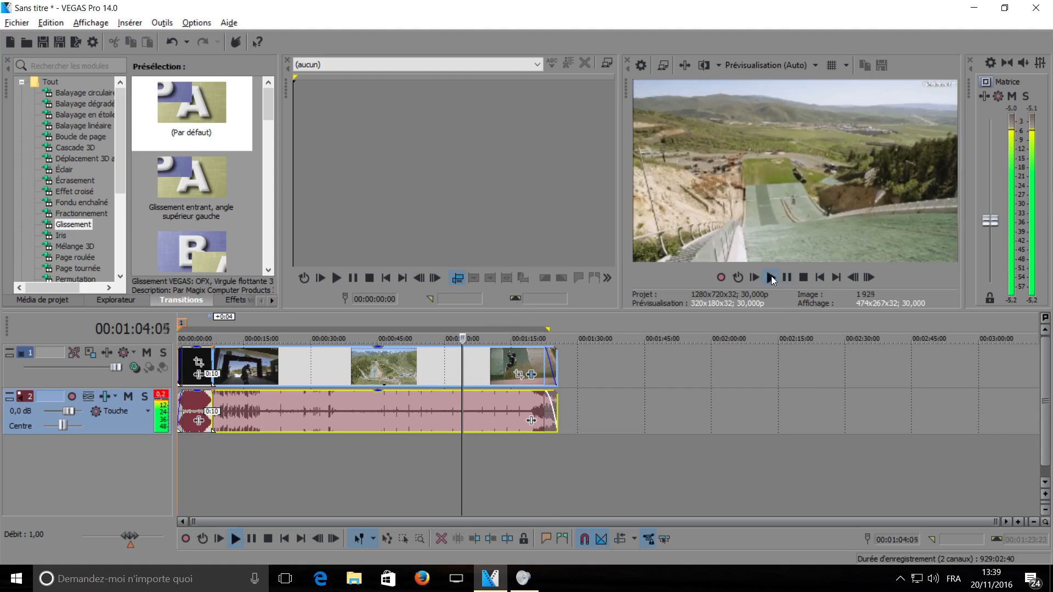
pyautogui.click(512, 321)
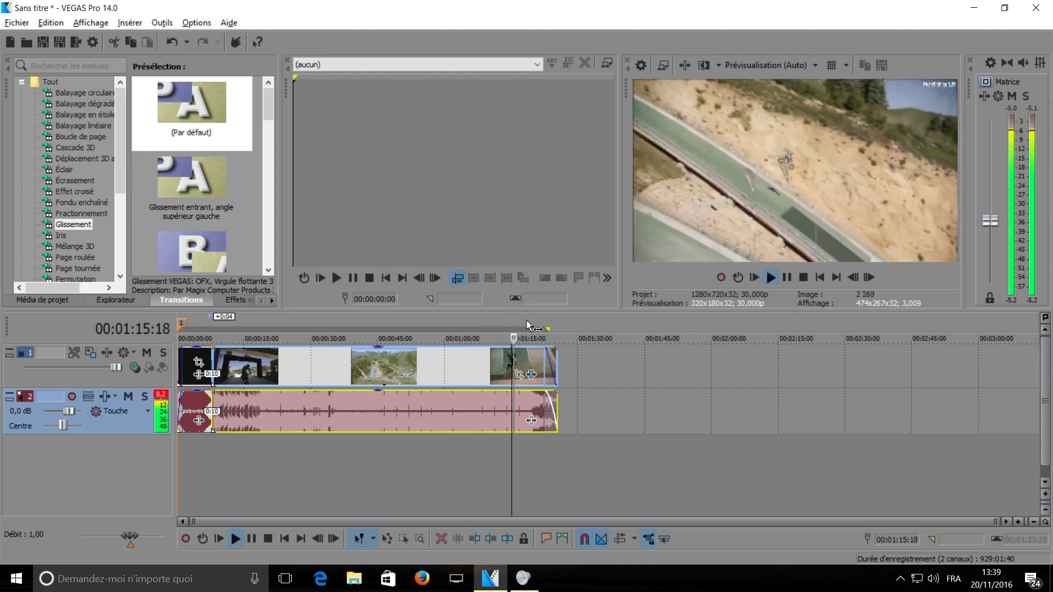
pyautogui.click(530, 323)
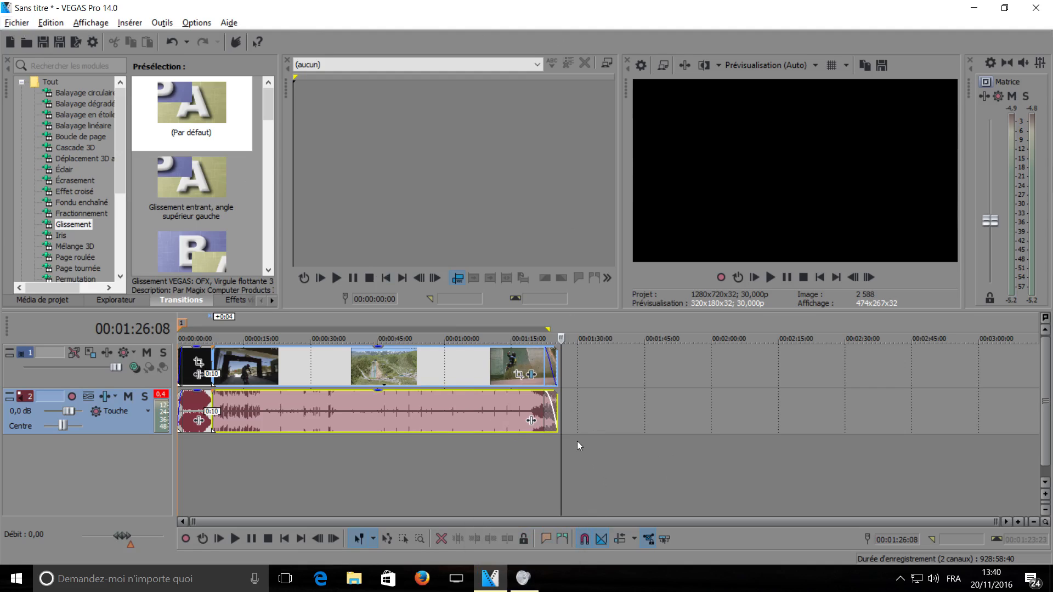
# Play the main video from 00:00:18:24, where the song's waveform changes.
pyautogui.click(217, 328)
pyautogui.click(235, 318)
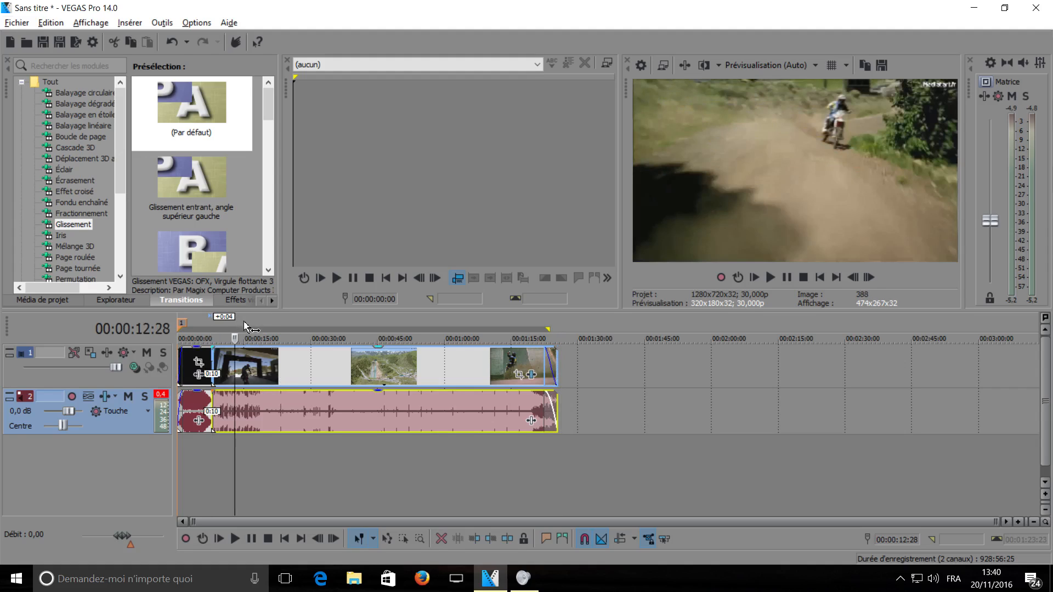
pyautogui.click(250, 329)
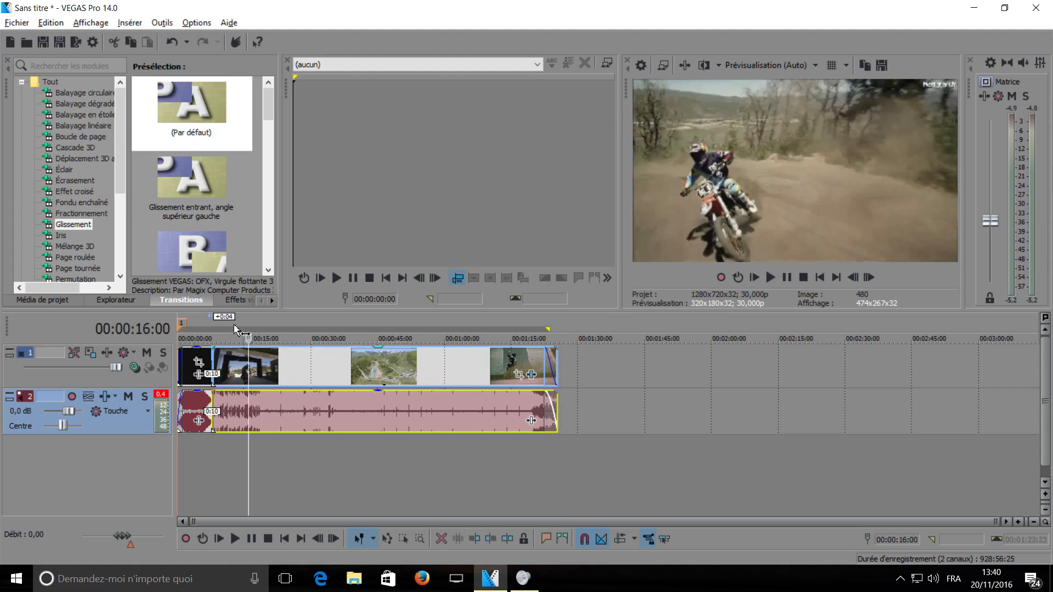
pyautogui.scroll(3, 286, 380)
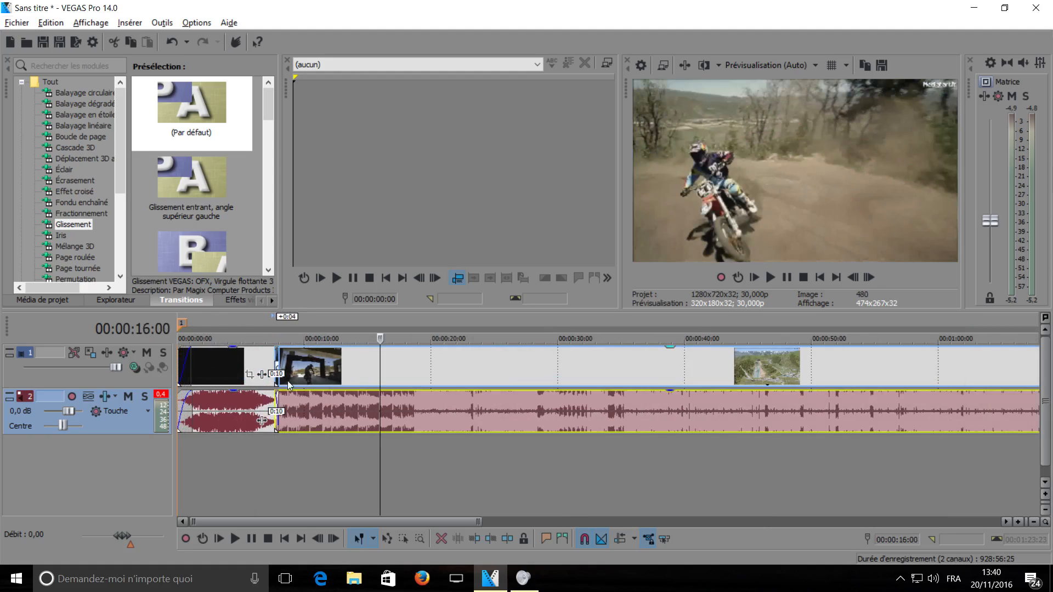
pyautogui.click(415, 325)
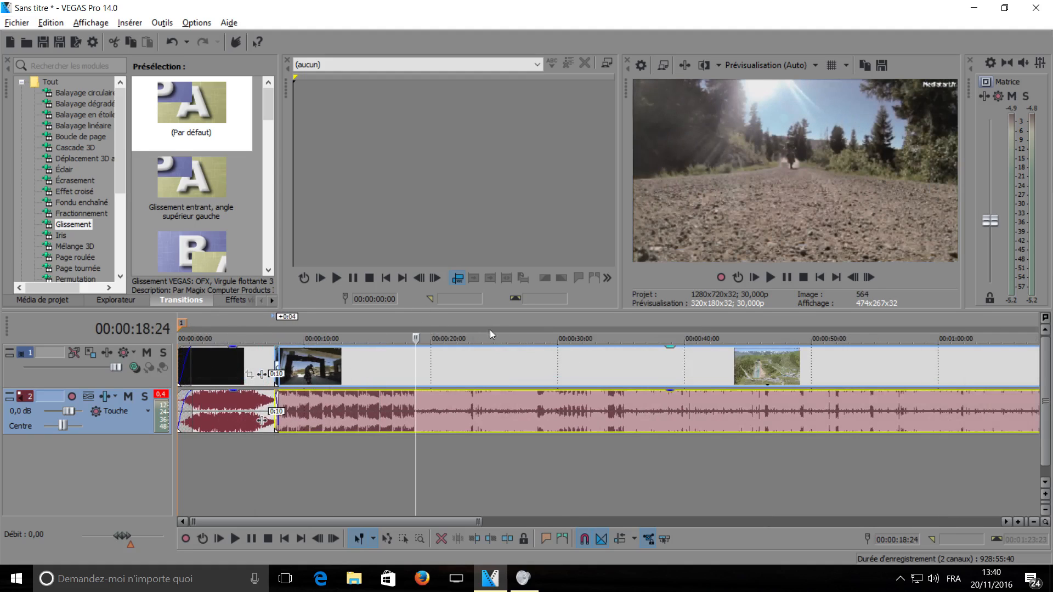
pyautogui.click(771, 278)
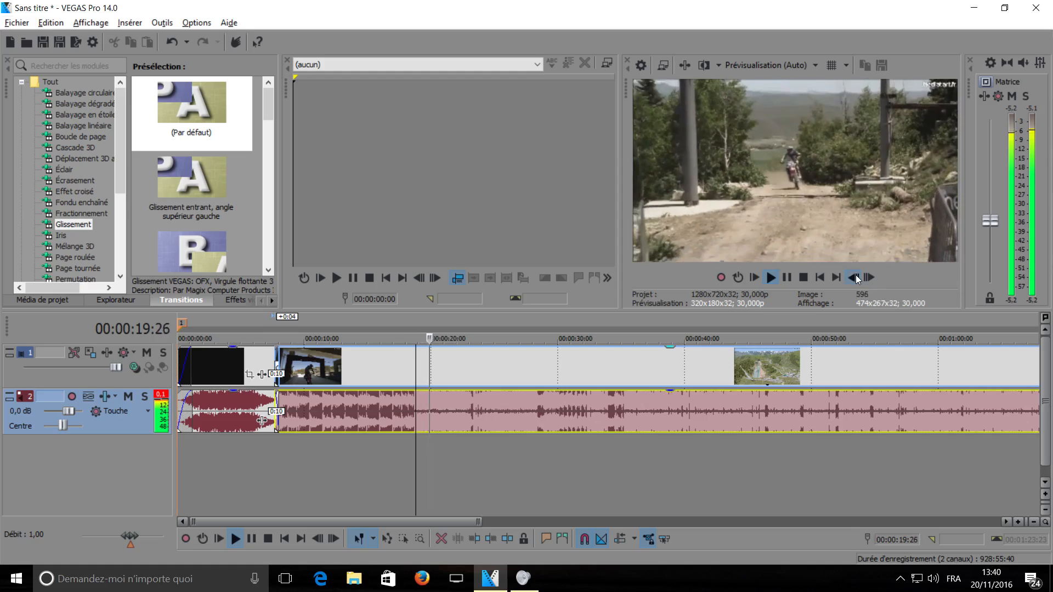
pyautogui.click(855, 277)
pyautogui.doubleClick(855, 277)
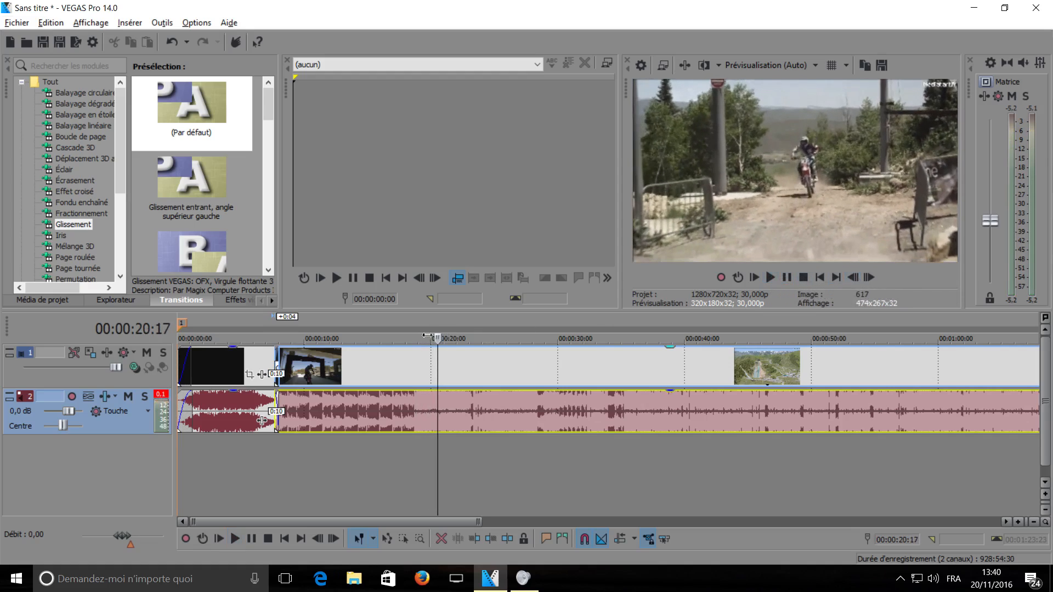
# Replay the passage across the song's change, starting slightly earlier at 00:00:17:19.
pyautogui.click(401, 324)
pyautogui.scroll(5, 429, 360)
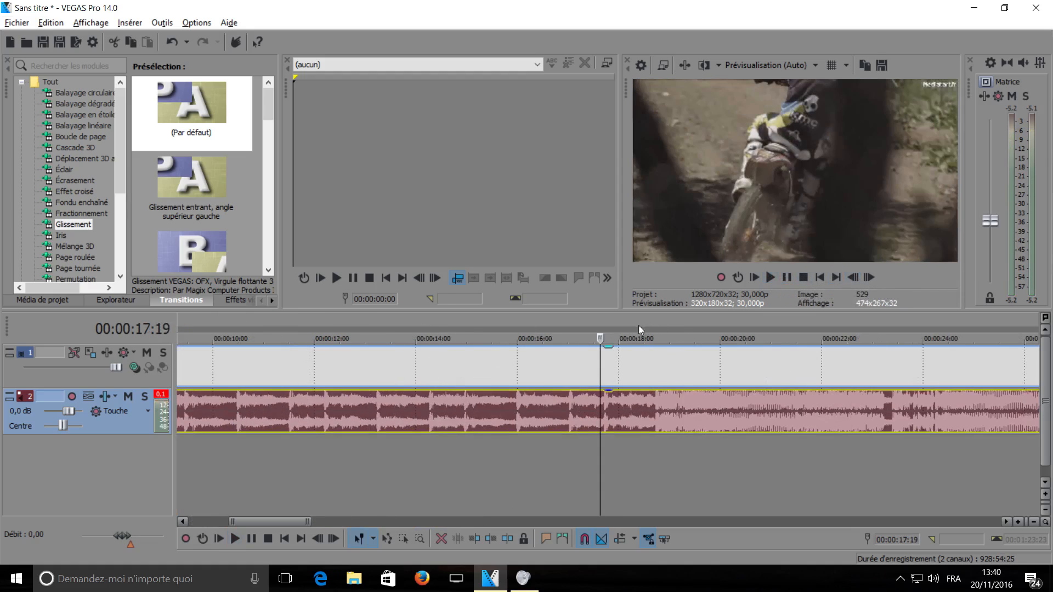
pyautogui.click(769, 277)
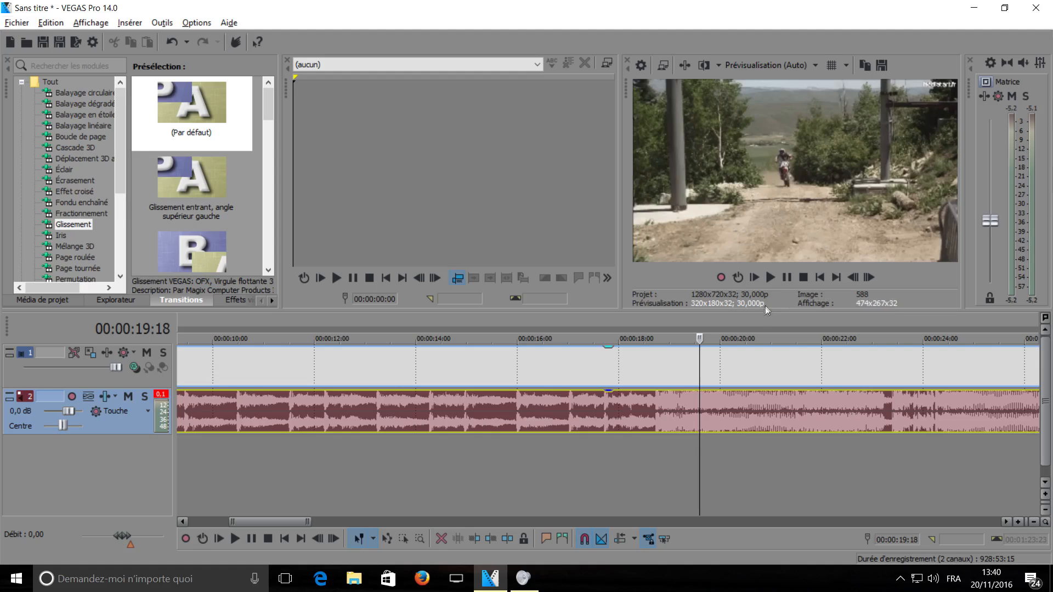
pyautogui.scroll(-5, 670, 394)
pyautogui.scroll(-4, 670, 394)
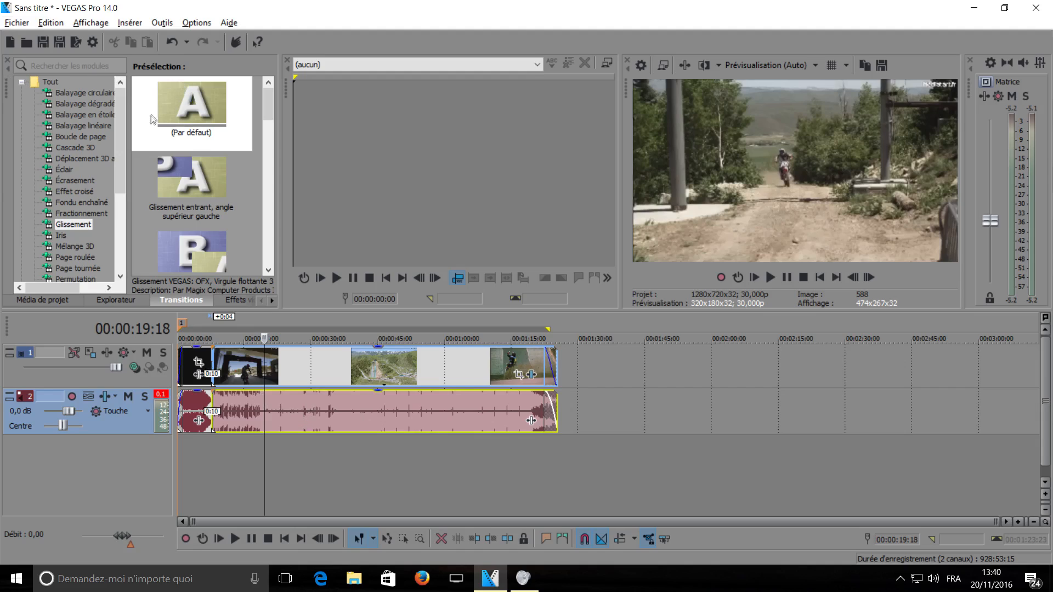
# Clear the loop region over the montage and place the cursor past its end at 00:01:35:28.
pyautogui.moveTo(122, 120); pyautogui.dragTo(105, 224)
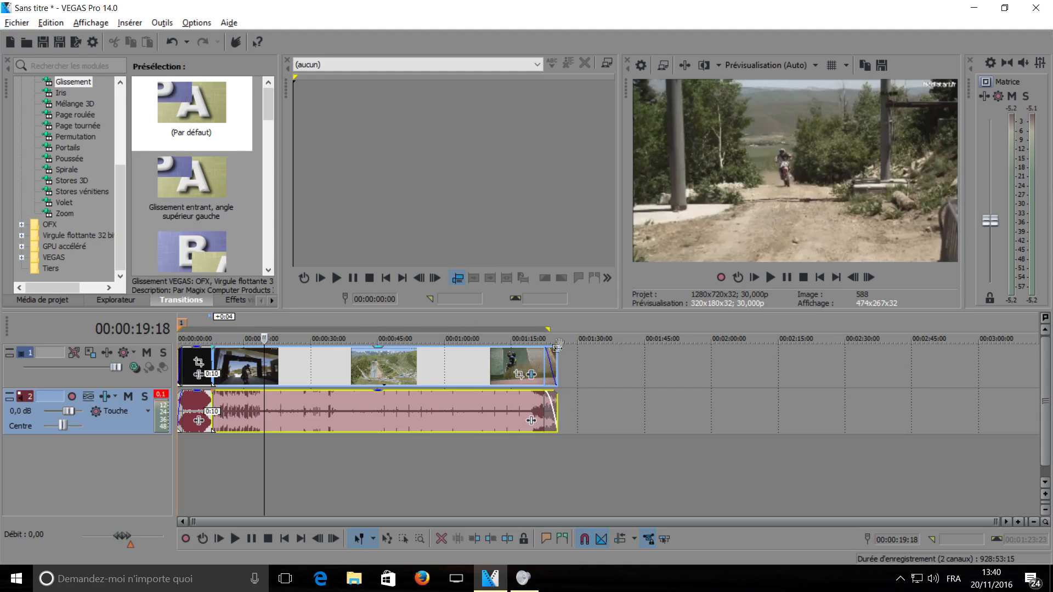
pyautogui.moveTo(559, 332)
pyautogui.mouseDown()
pyautogui.moveTo(76, 317)
pyautogui.moveTo(559, 330)
pyautogui.mouseUp()
pyautogui.click(604, 332)
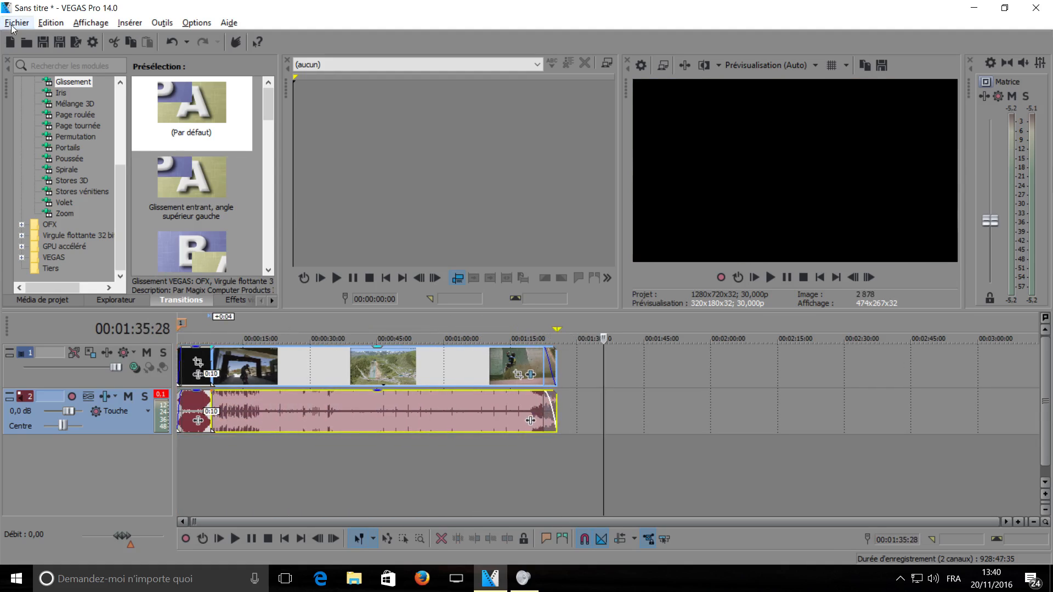
# Save the project on the Desktop (Bureau) as "tuto test" in the VEGAS Pro project format.
pyautogui.click(12, 25)
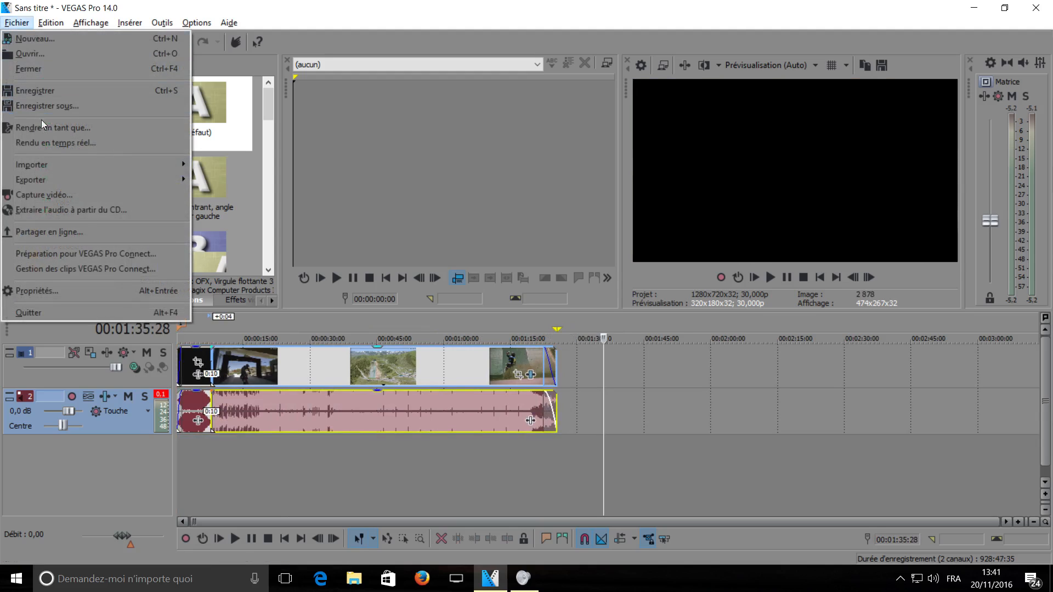
pyautogui.click(49, 104)
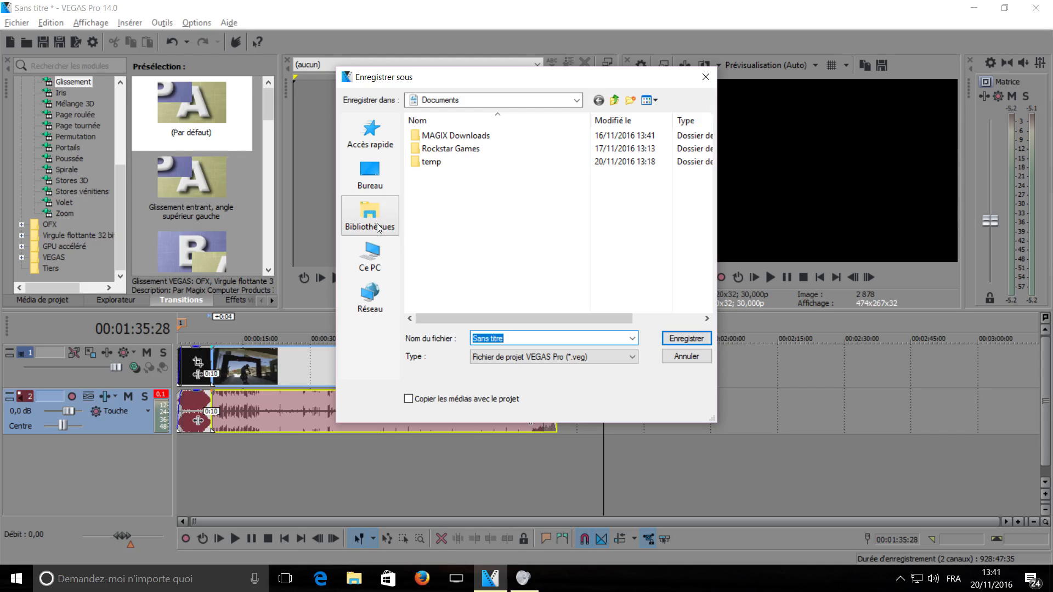
pyautogui.click(372, 181)
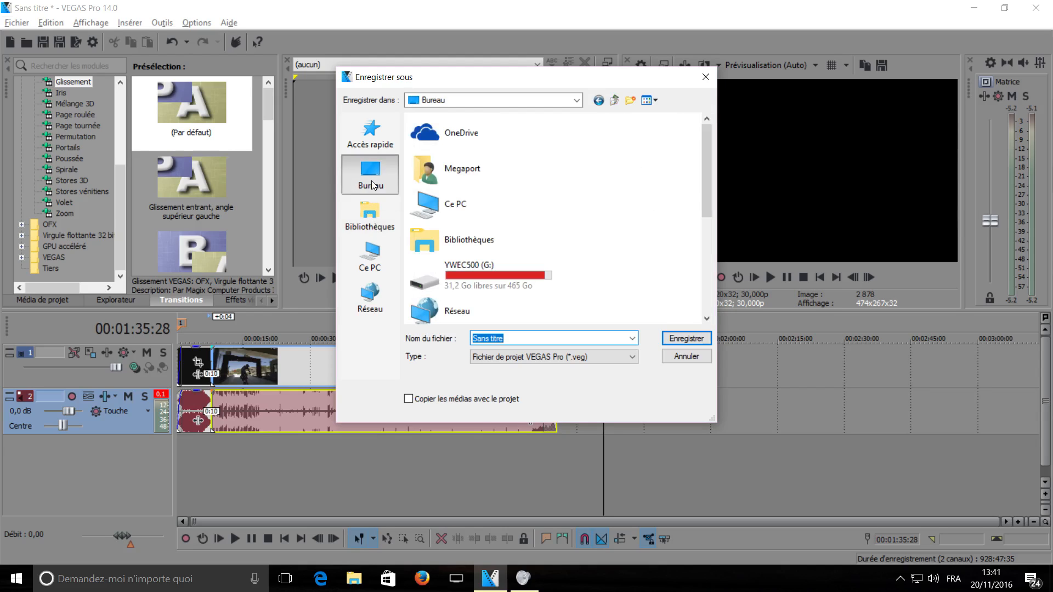
pyautogui.scroll(-5, 629, 216)
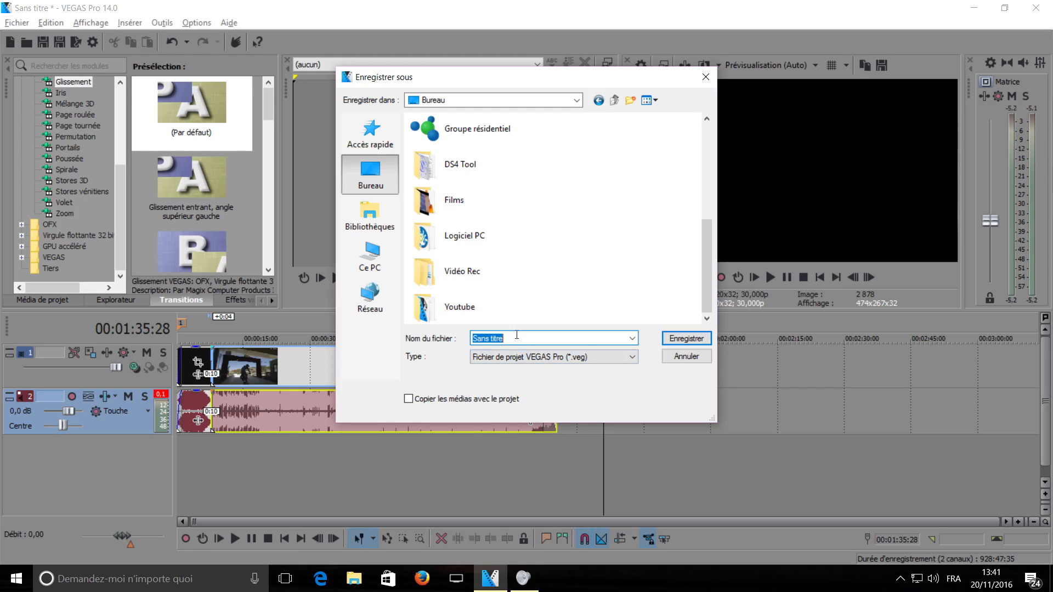
pyautogui.write('tuto ')
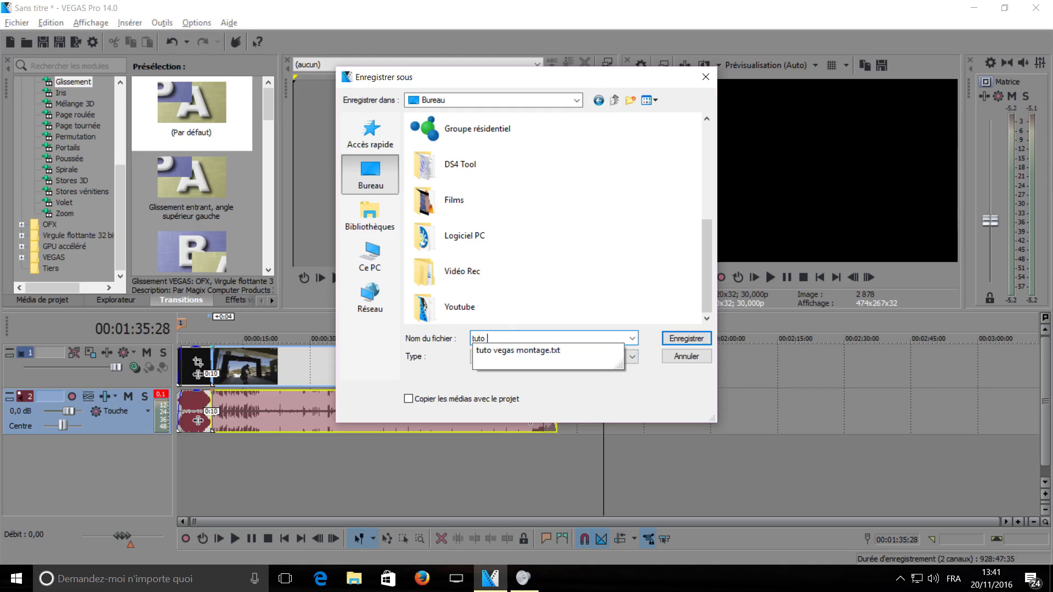
pyautogui.write('tes')
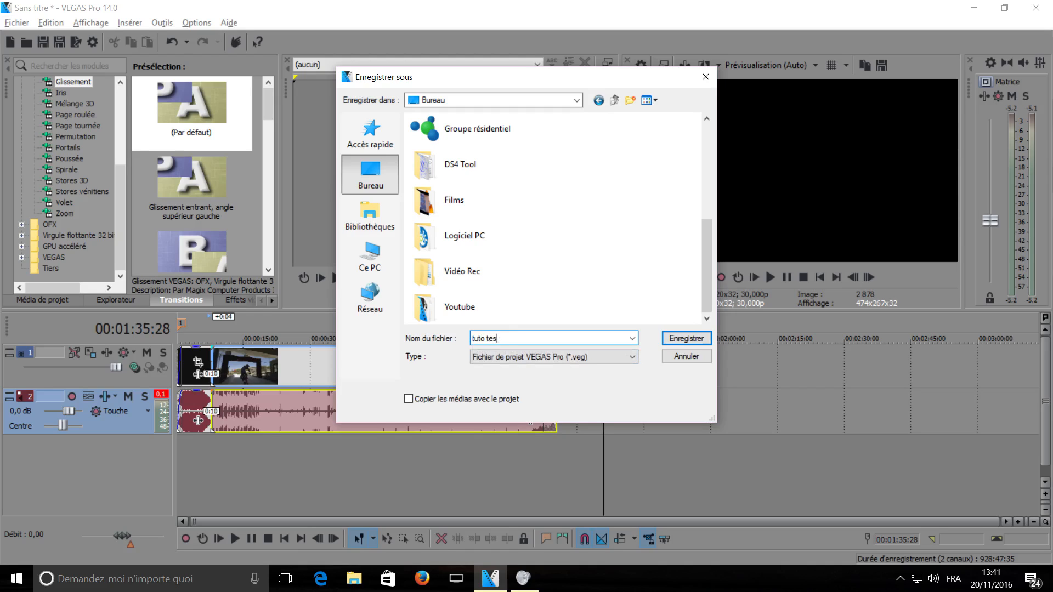
pyautogui.write('yt')
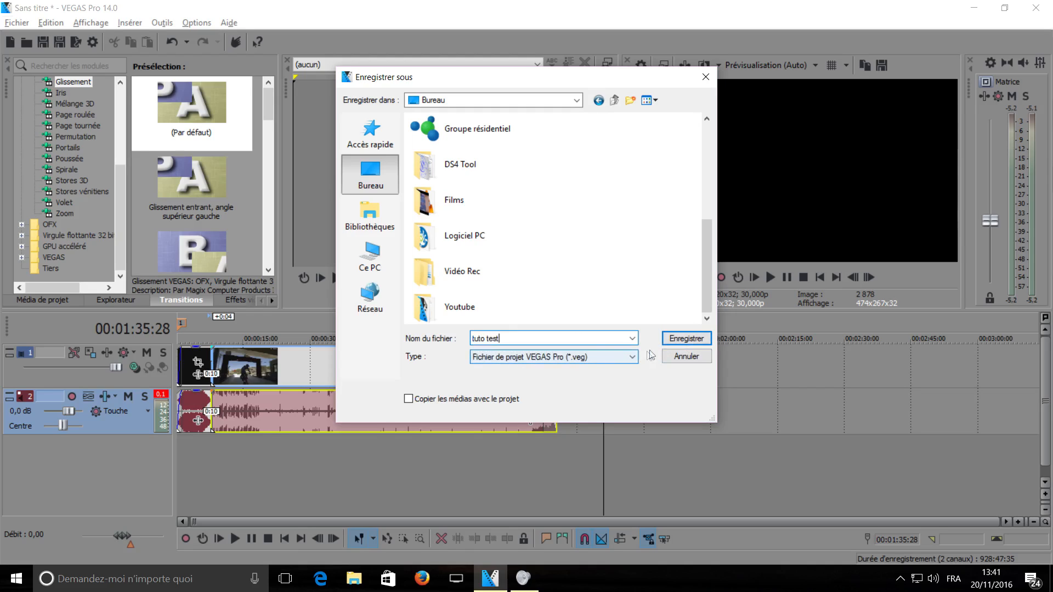
pyautogui.click(684, 340)
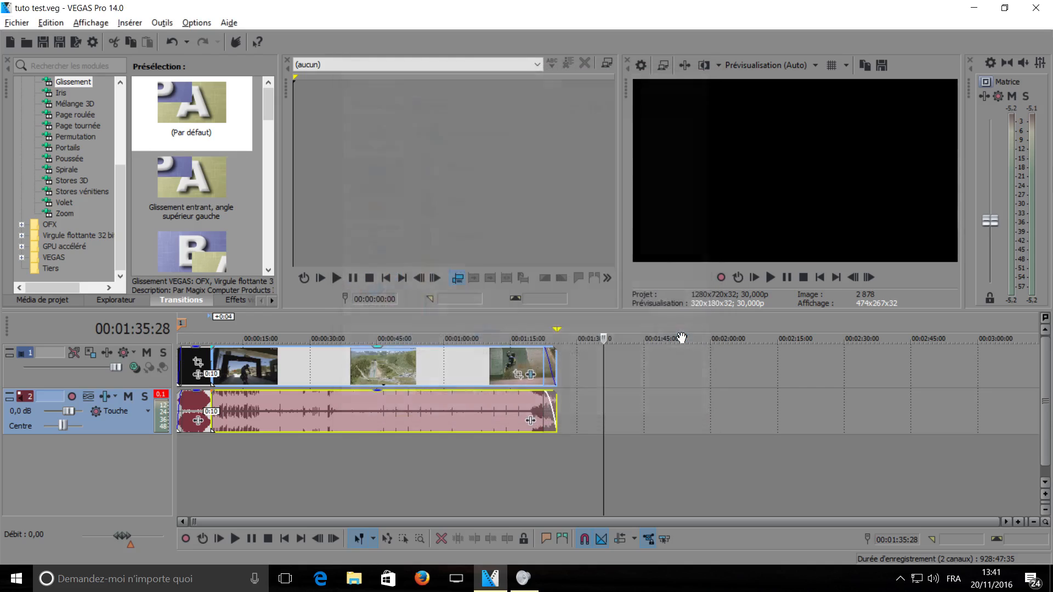
# Open the Render As settings for the project and look through the available output formats.
pyautogui.click(23, 19)
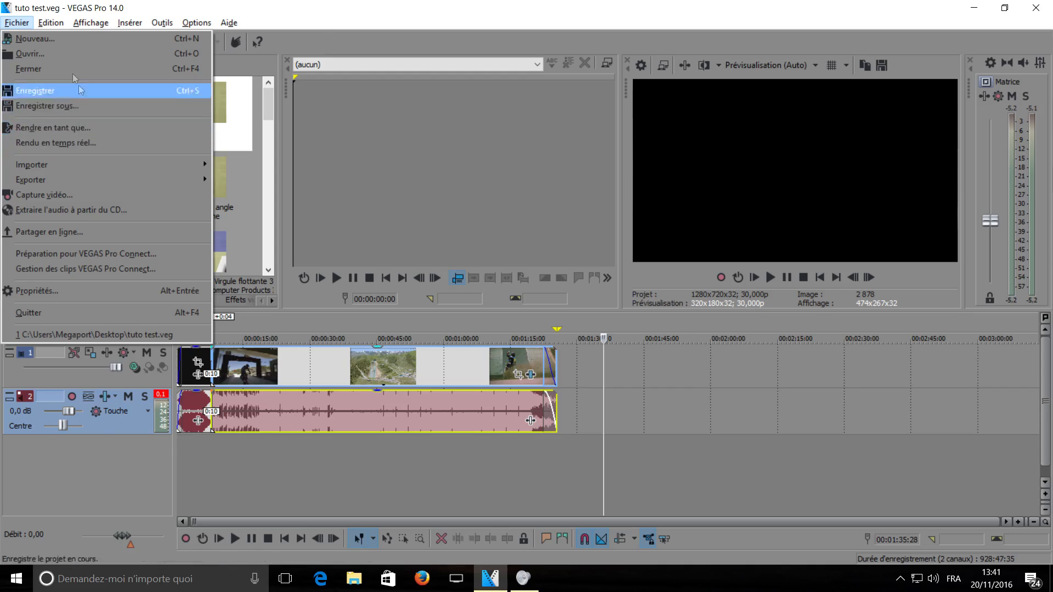
pyautogui.click(52, 132)
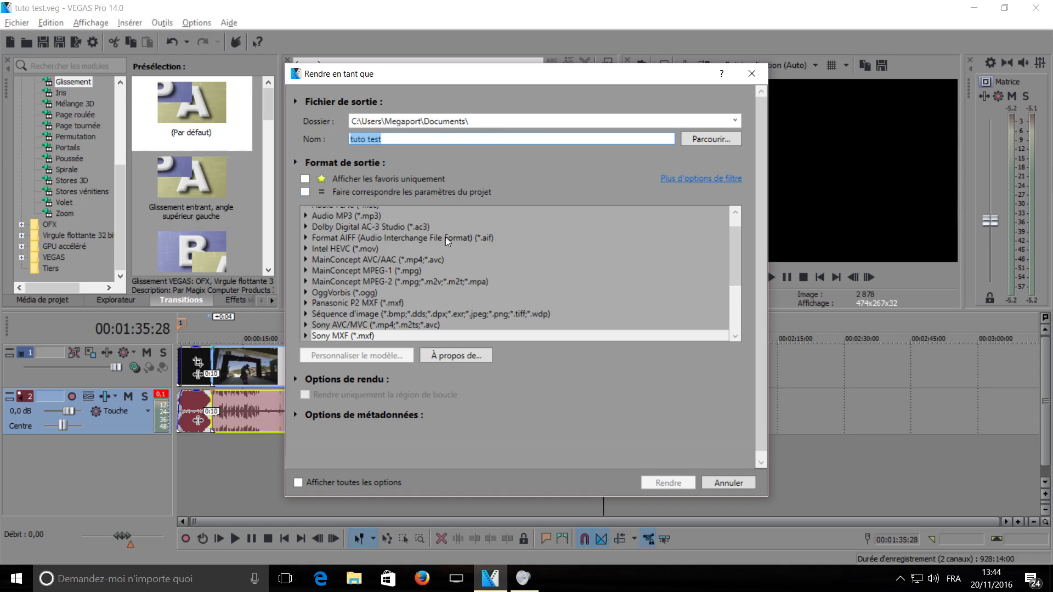
pyautogui.scroll(-1, 433, 265)
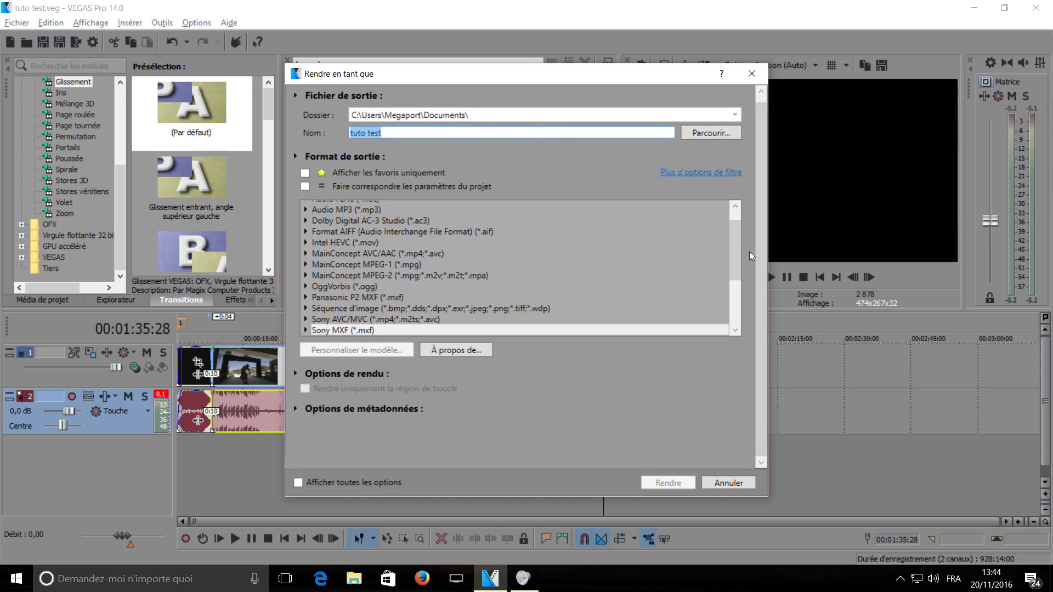
pyautogui.moveTo(736, 249)
pyautogui.mouseDown()
pyautogui.moveTo(735, 300)
pyautogui.moveTo(716, 244)
pyautogui.mouseUp()
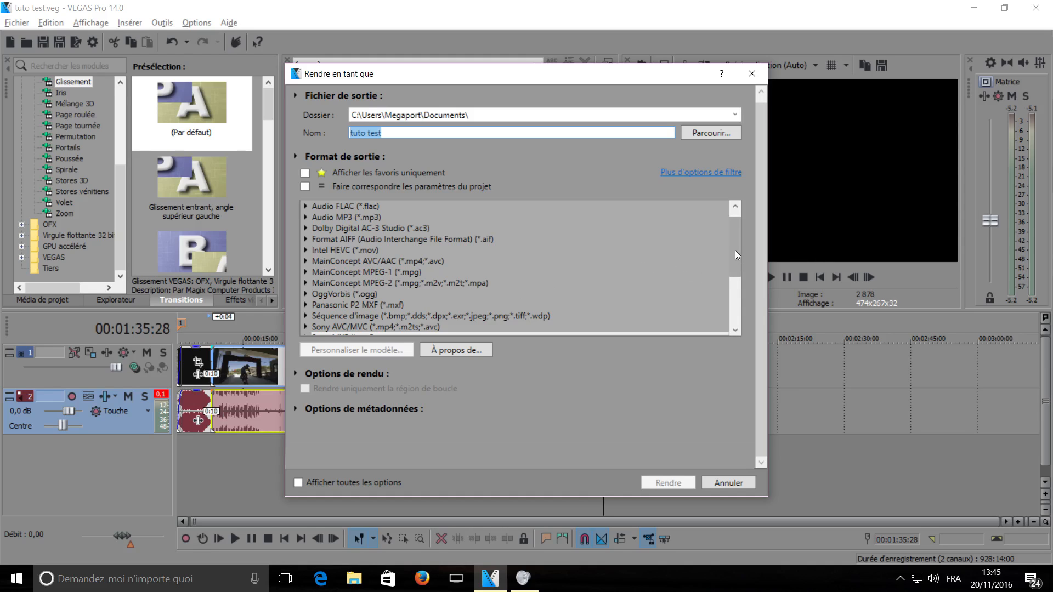
pyautogui.moveTo(736, 255); pyautogui.dragTo(733, 301)
# Try limiting the output formats to favourites only, turn the filter off and return to the MainConcept formats.
pyautogui.click(305, 173)
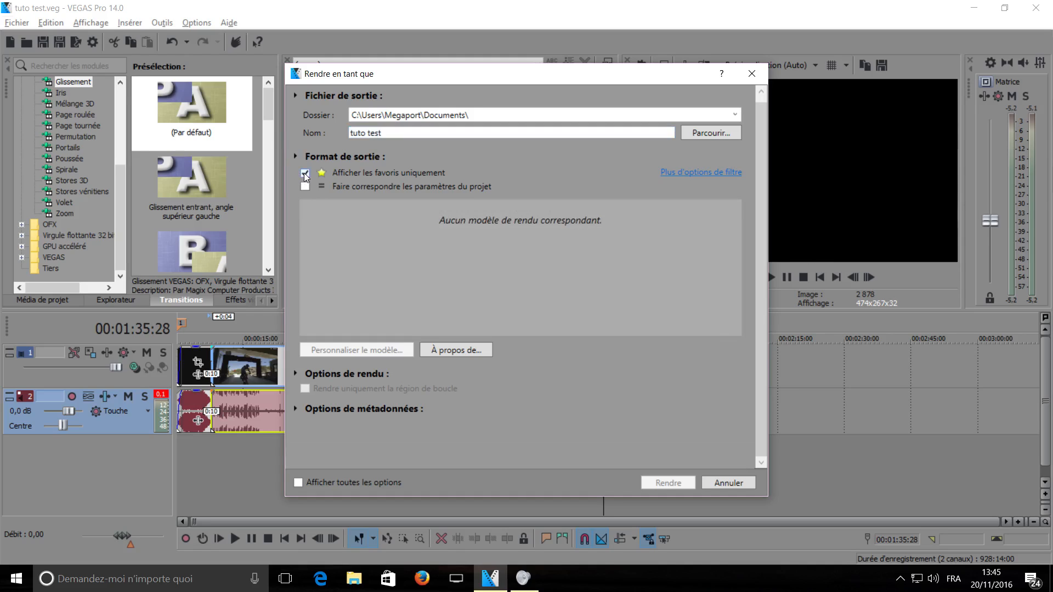
pyautogui.click(305, 173)
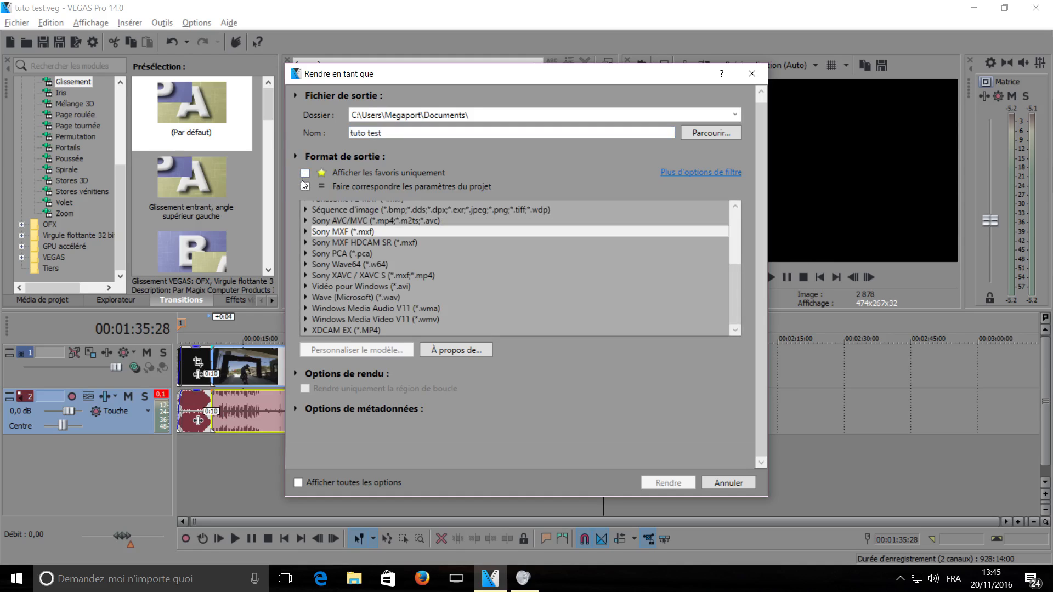
pyautogui.scroll(1, 370, 264)
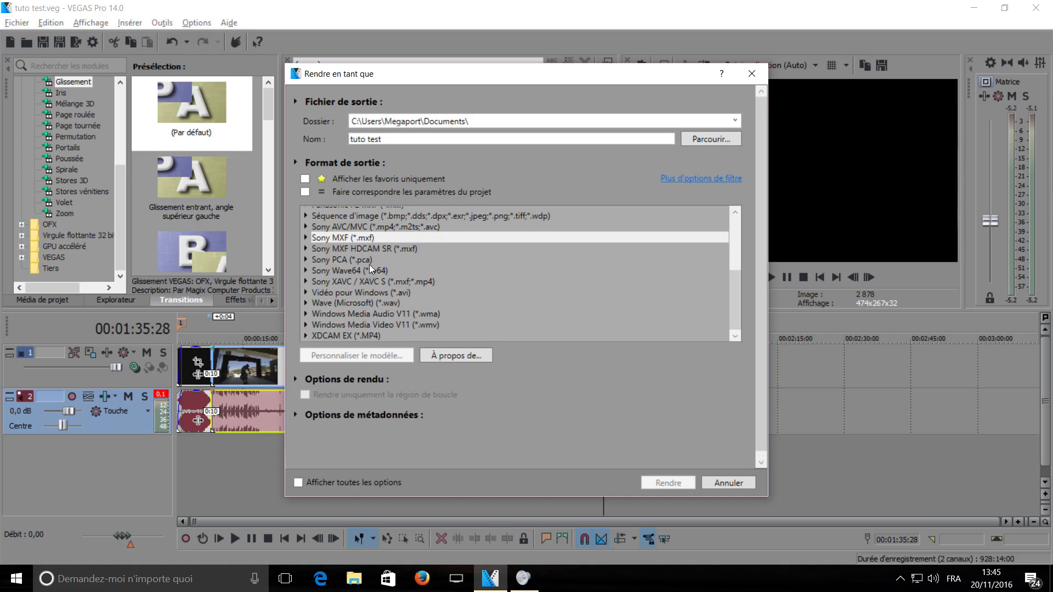
pyautogui.scroll(2, 506, 279)
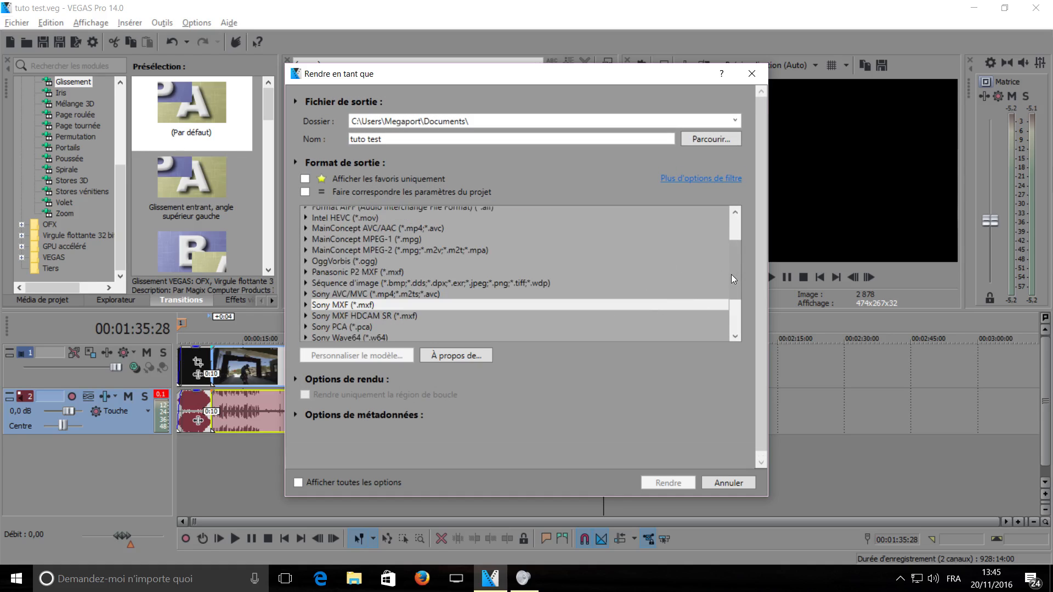
pyautogui.moveTo(732, 274); pyautogui.dragTo(734, 259)
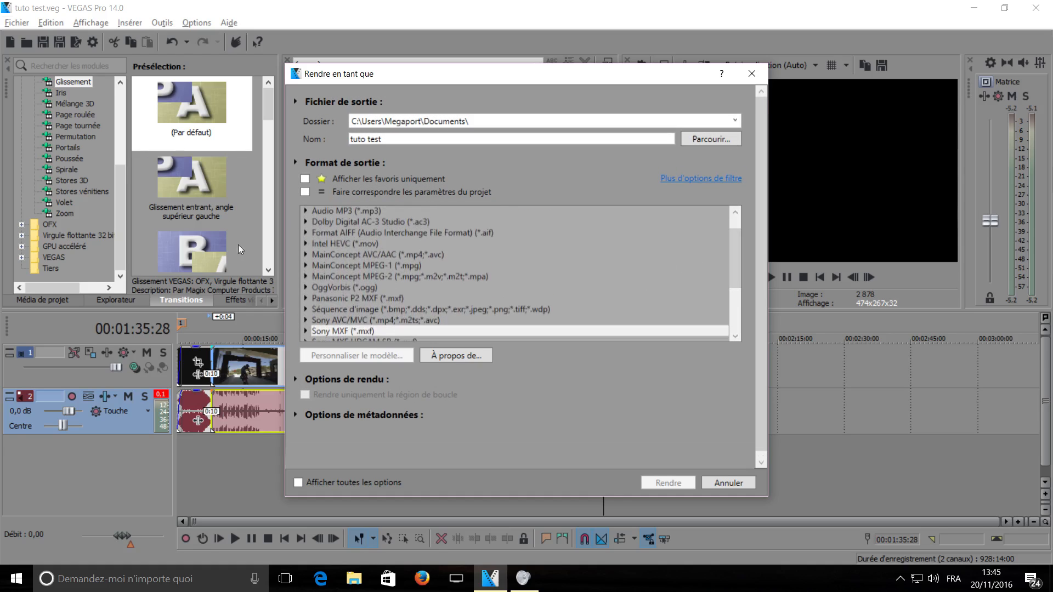
# Choose the Internet HD 1080p template of the MainConcept AVC/AAC format for the render.
pyautogui.click(307, 254)
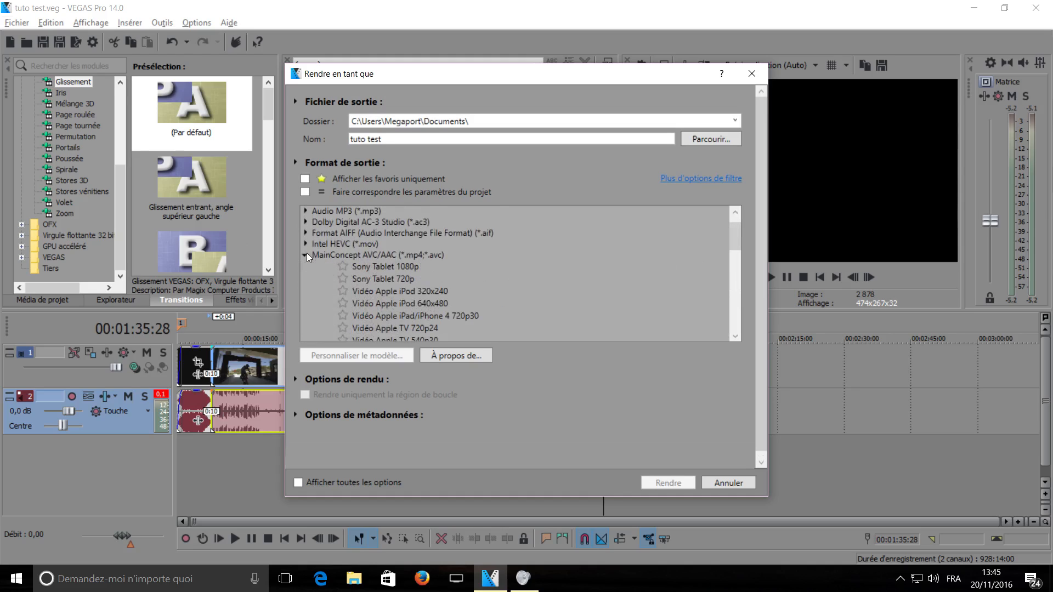
pyautogui.scroll(-3, 466, 271)
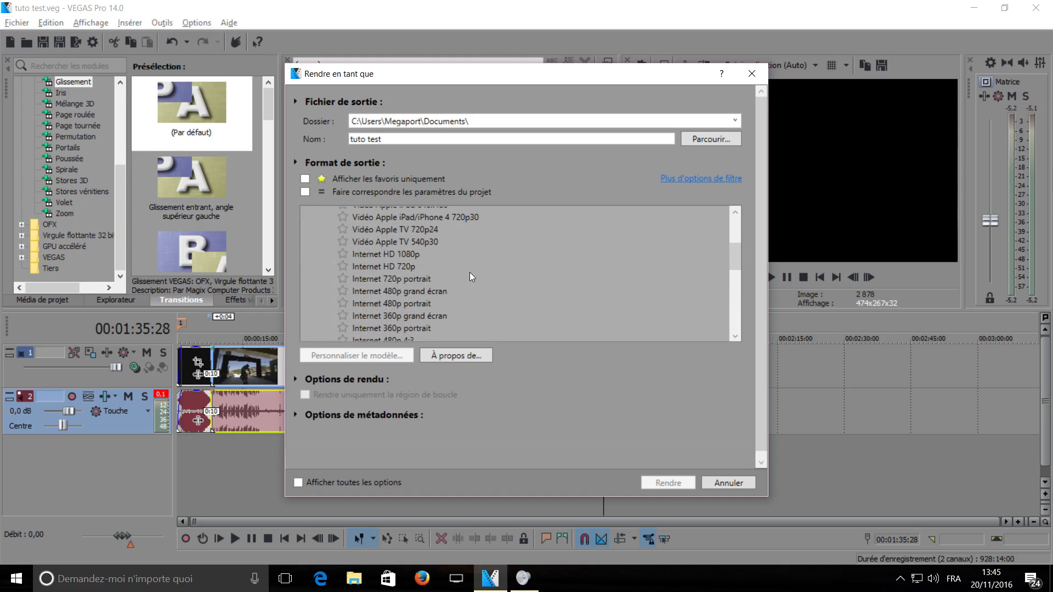
pyautogui.scroll(1, 471, 275)
pyautogui.scroll(-1, 470, 274)
pyautogui.click(371, 255)
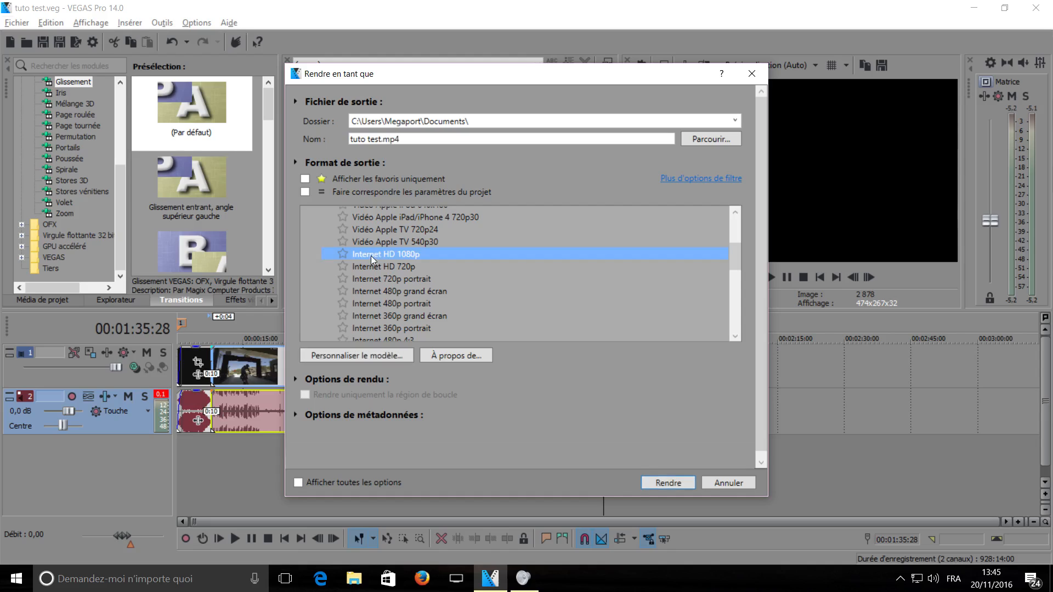
pyautogui.click(377, 266)
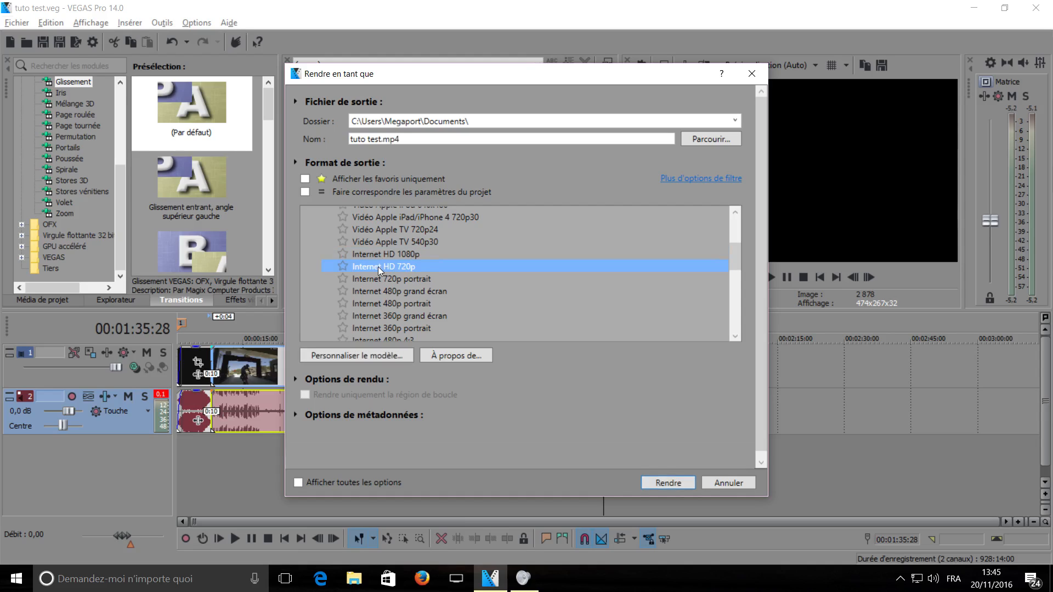
pyautogui.click(391, 254)
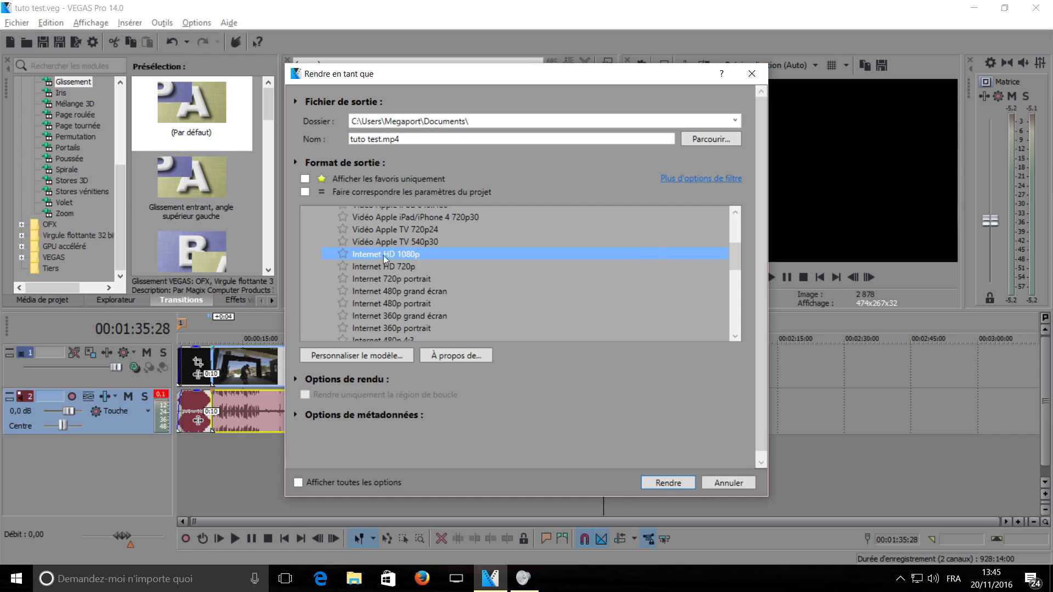
# Customize the Internet HD 1080p template and name the custom version "Youtube 1080p60fps".
pyautogui.click(366, 356)
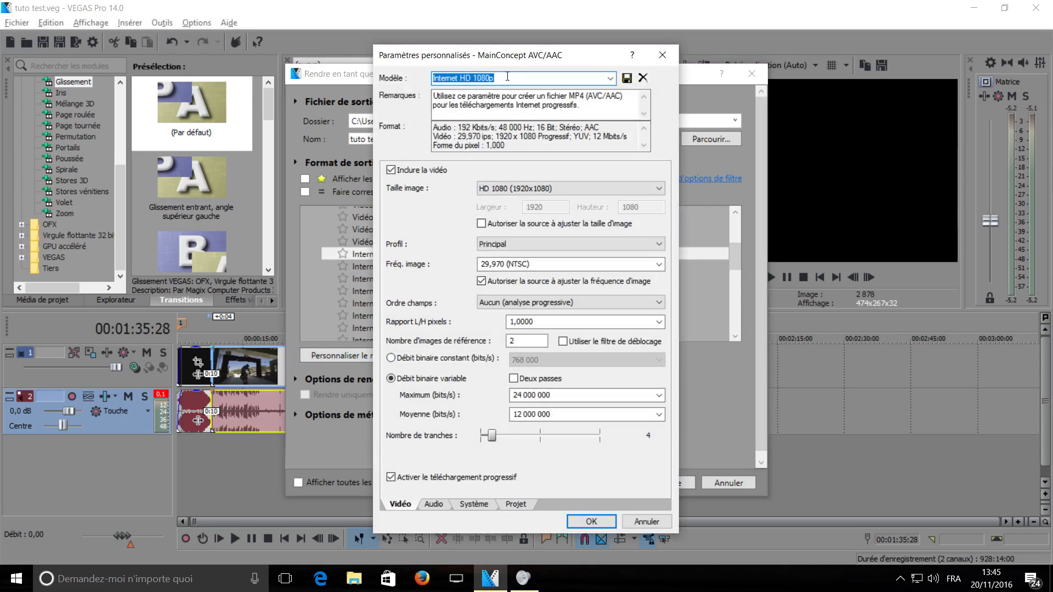
pyautogui.write('YOU')
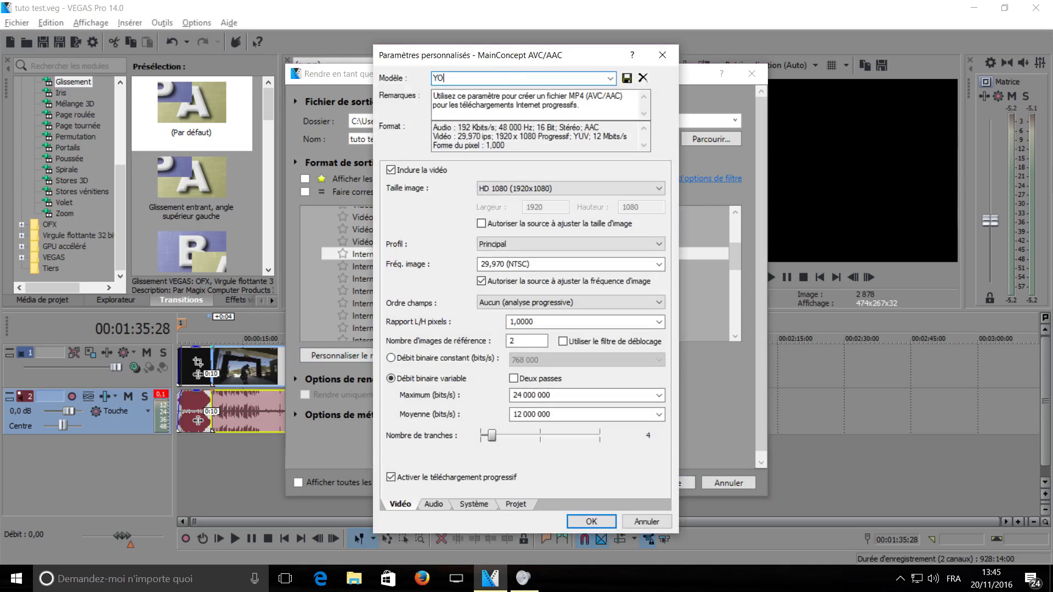
pyautogui.press('BackSpace')
pyautogui.press('BackSpace')
pyautogui.write('outube 1080p60fps')
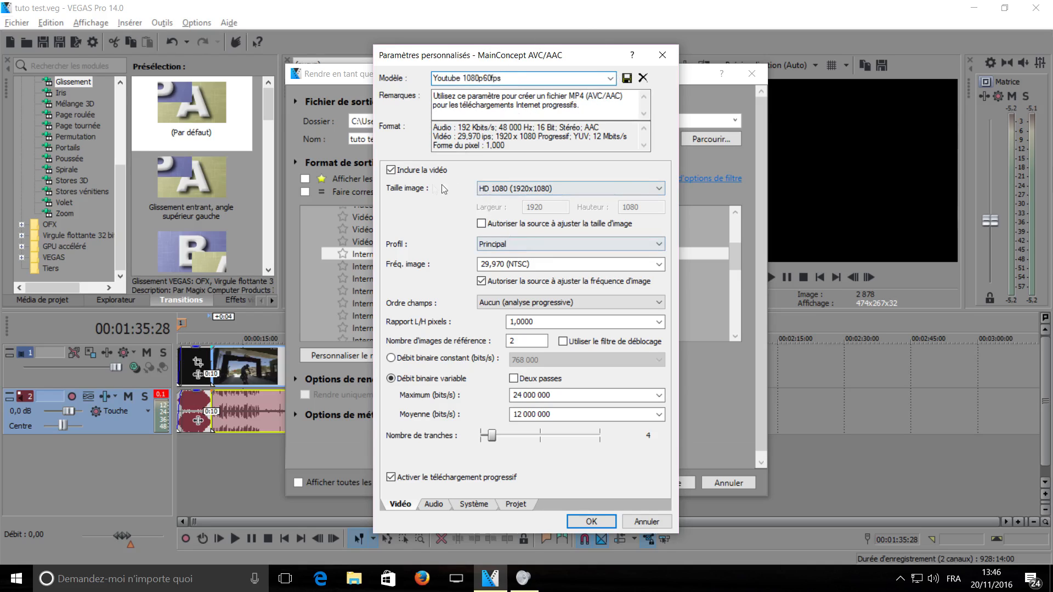
# Disallow the source from adjusting the frame rate, set it to 60 fps and confirm the custom template.
pyautogui.click(482, 281)
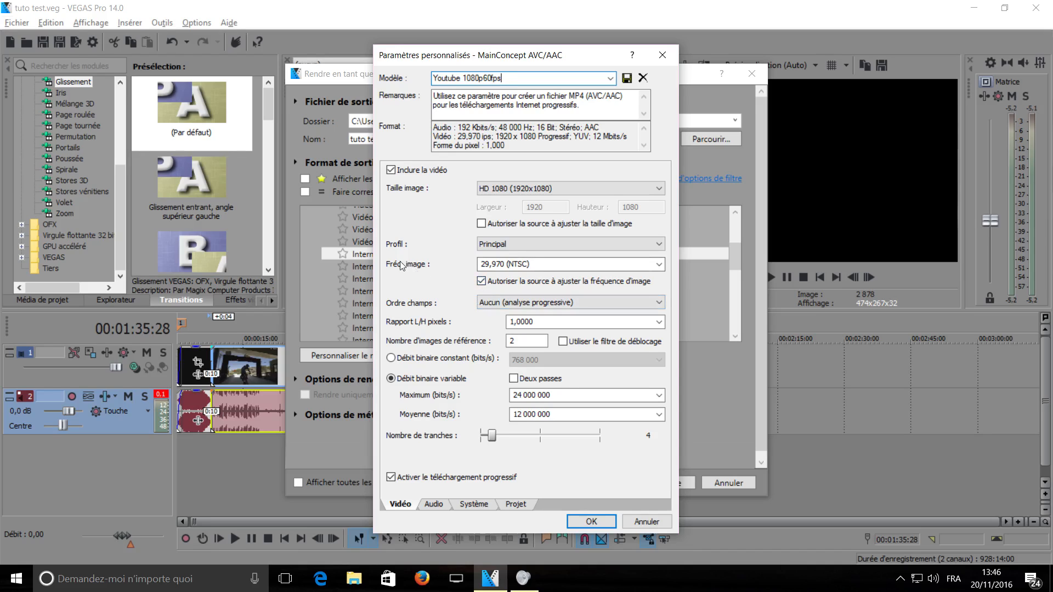
pyautogui.click(482, 282)
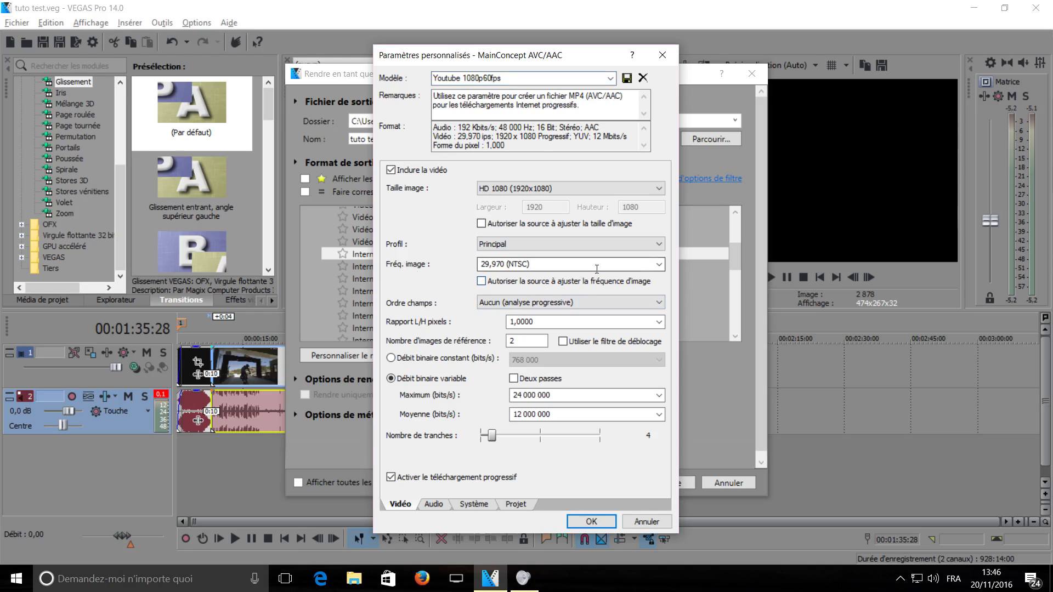
pyautogui.click(659, 265)
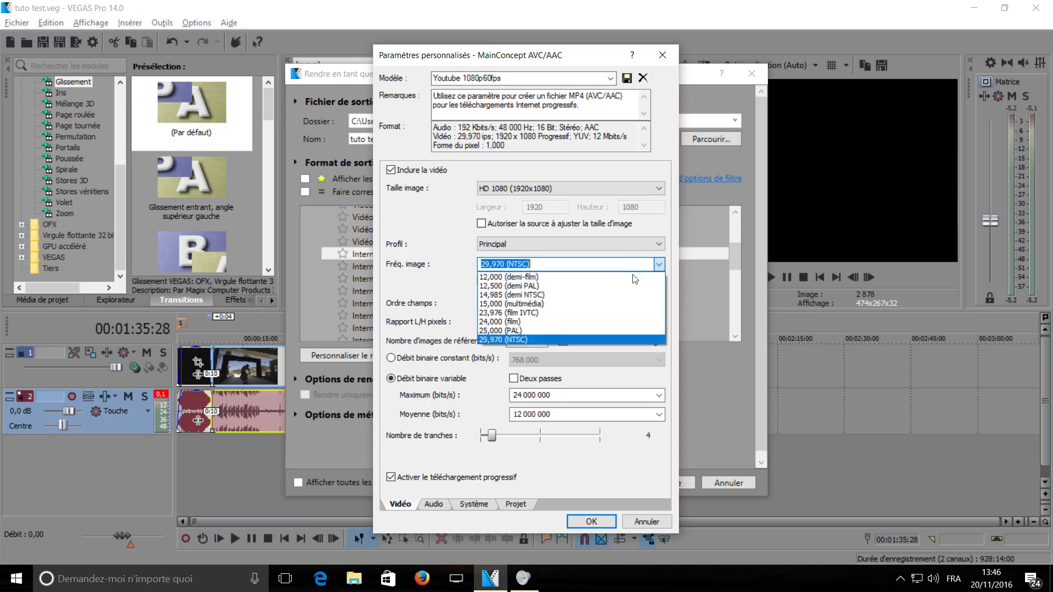
pyautogui.click(552, 265)
pyautogui.write('60')
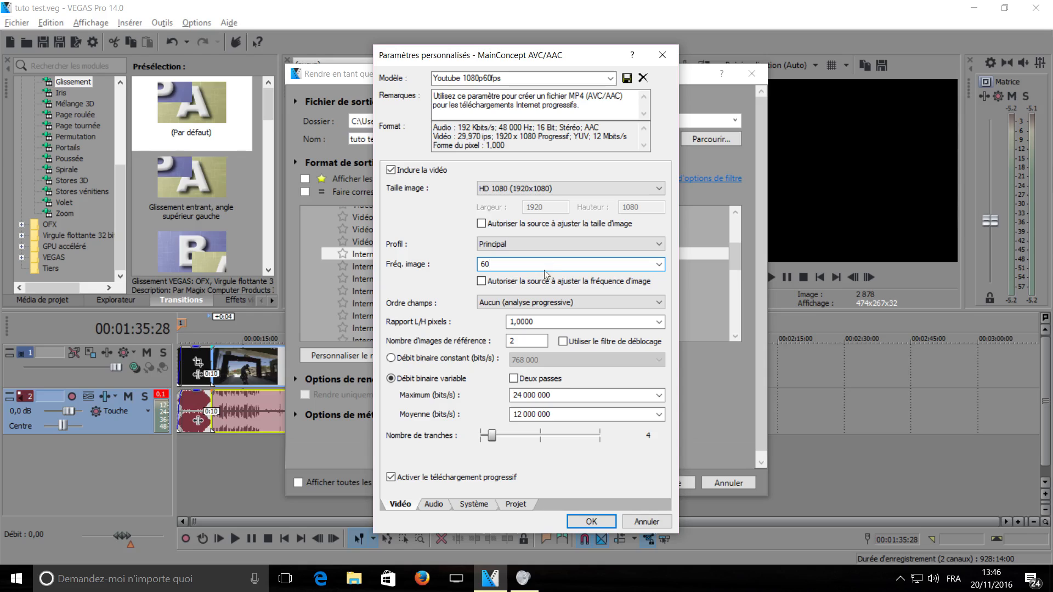
pyautogui.press('Return')
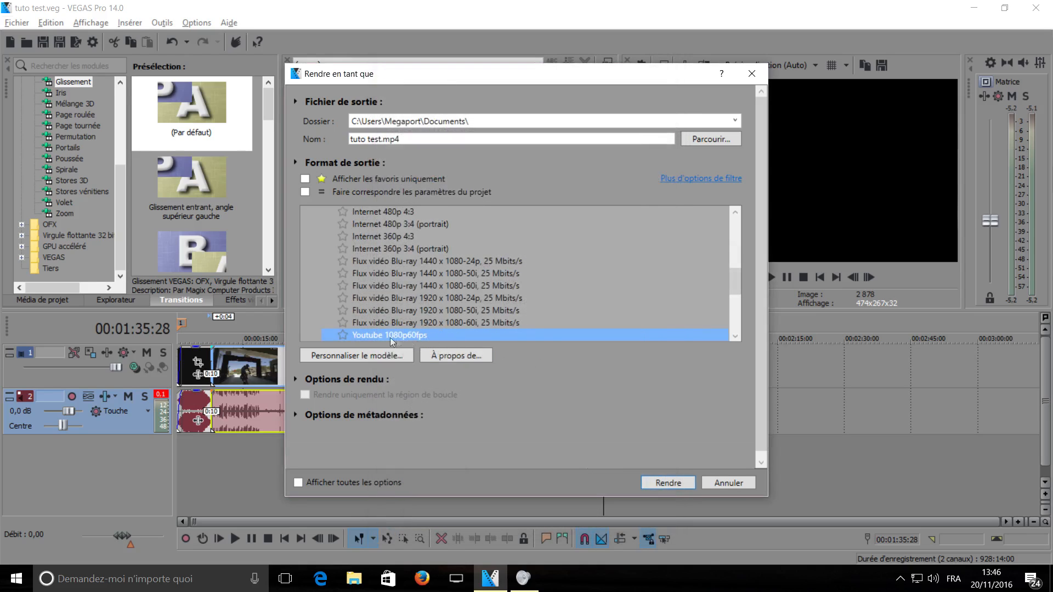
# Review the Youtube 1080p60fps template's frame size options and its audio, system, project and video settings.
pyautogui.click(389, 355)
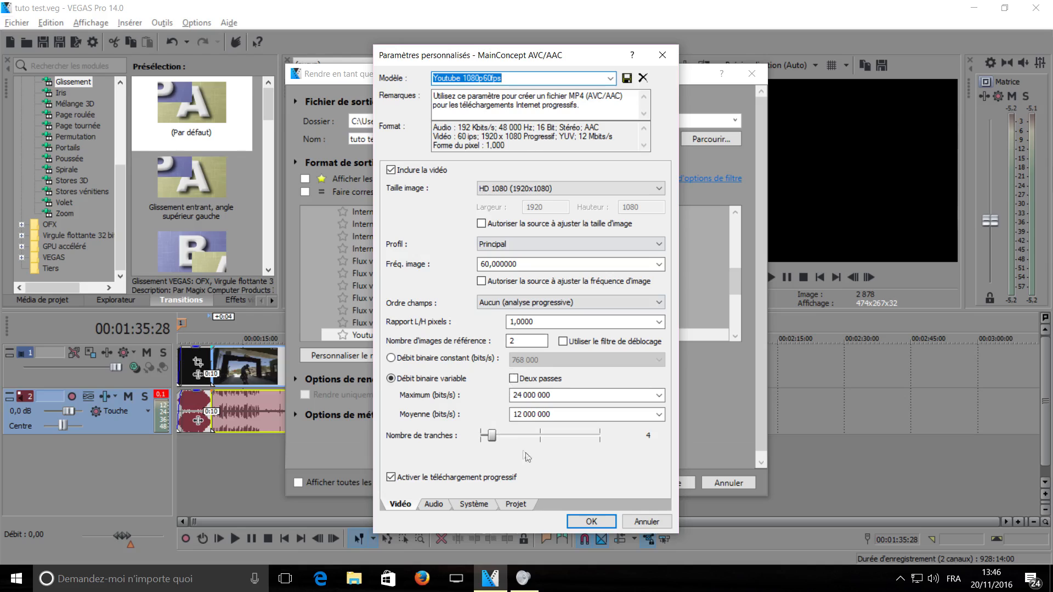
pyautogui.click(578, 189)
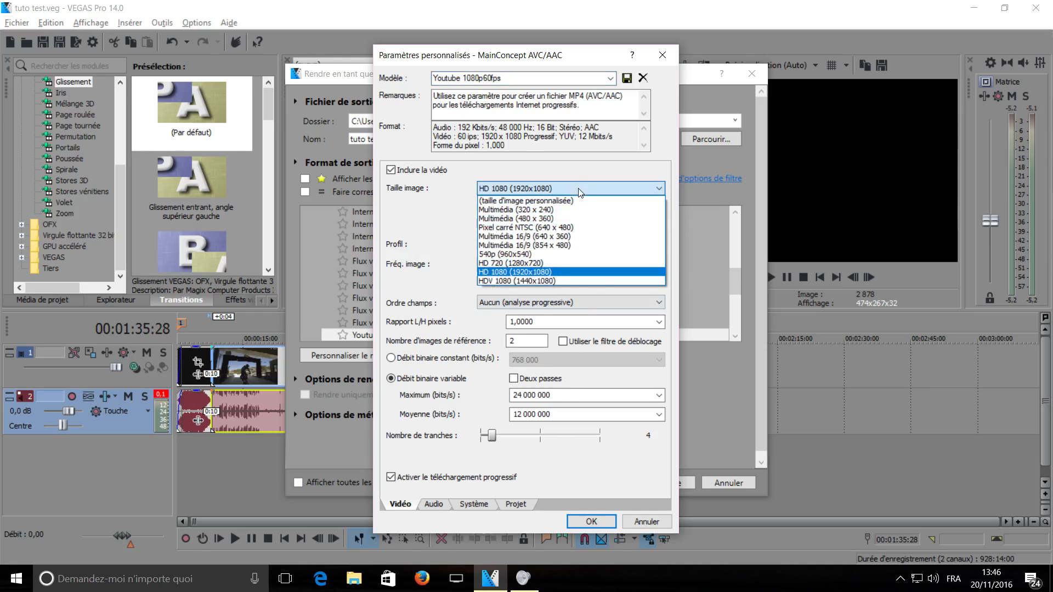
pyautogui.click(579, 189)
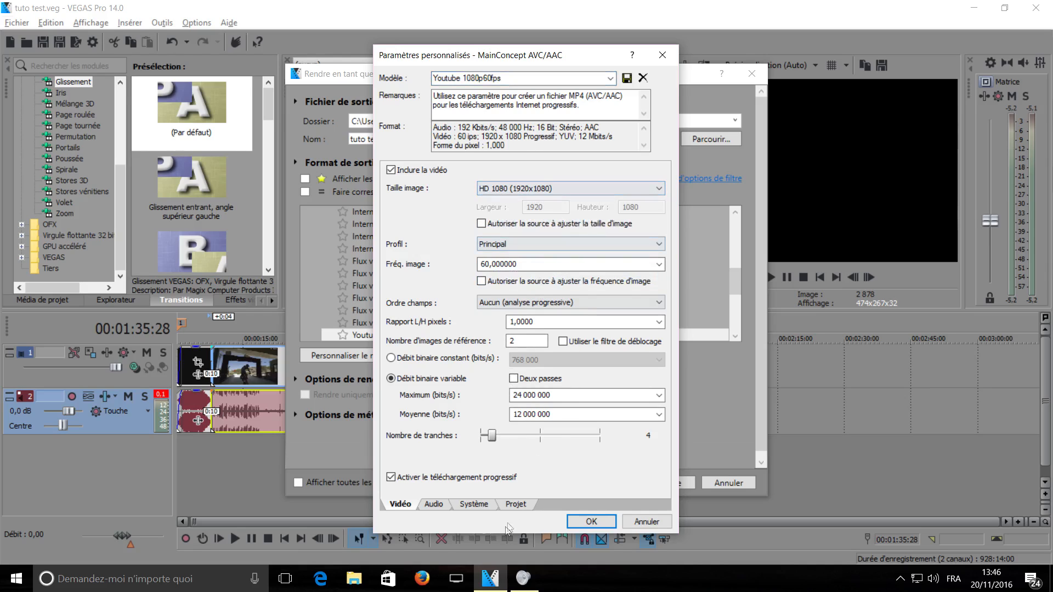
pyautogui.click(444, 504)
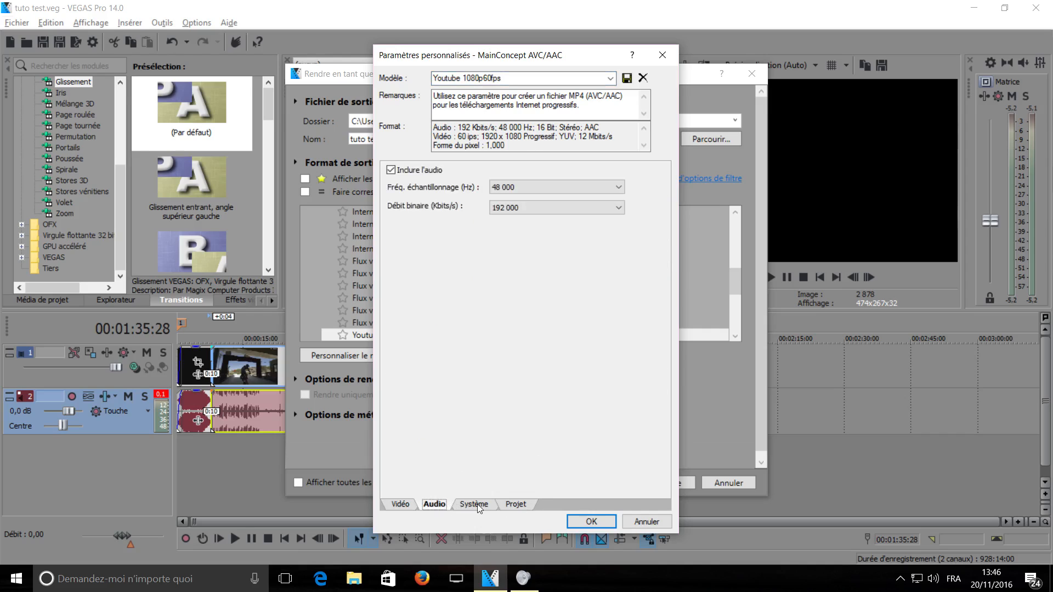
pyautogui.click(475, 504)
pyautogui.click(514, 506)
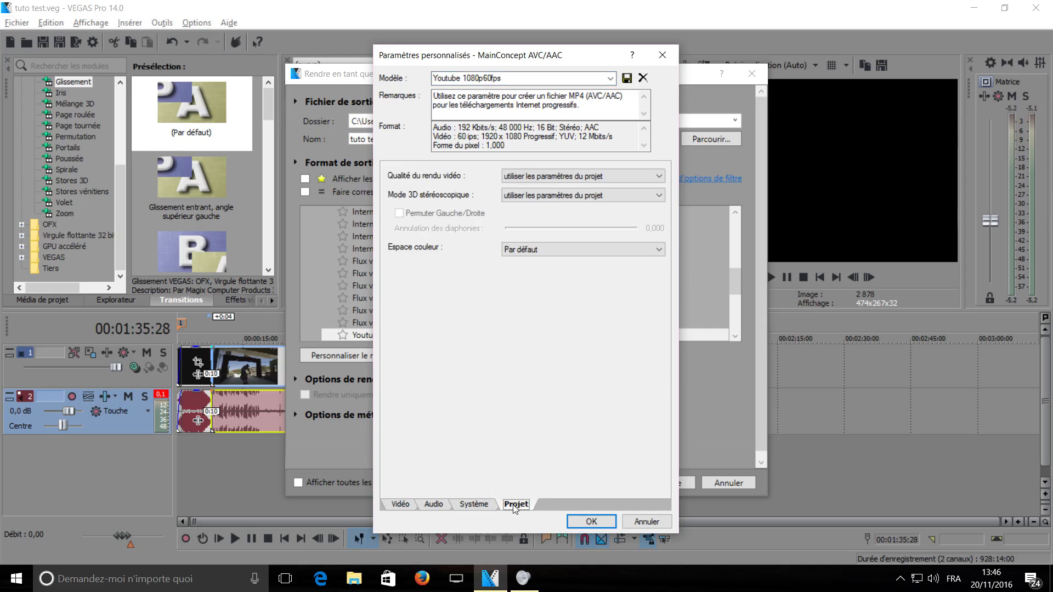
pyautogui.click(400, 505)
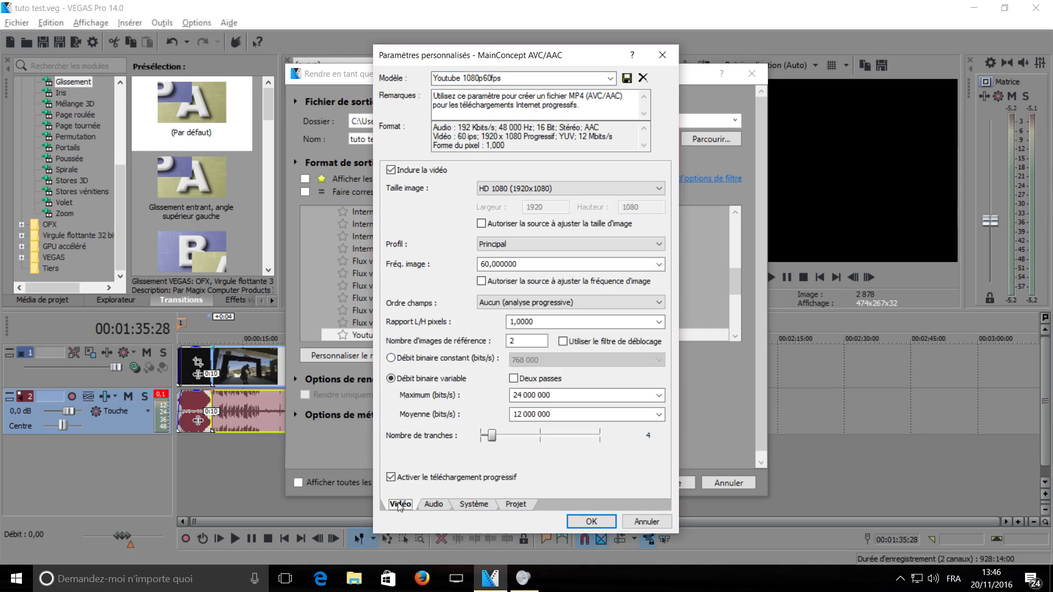
pyautogui.click(585, 524)
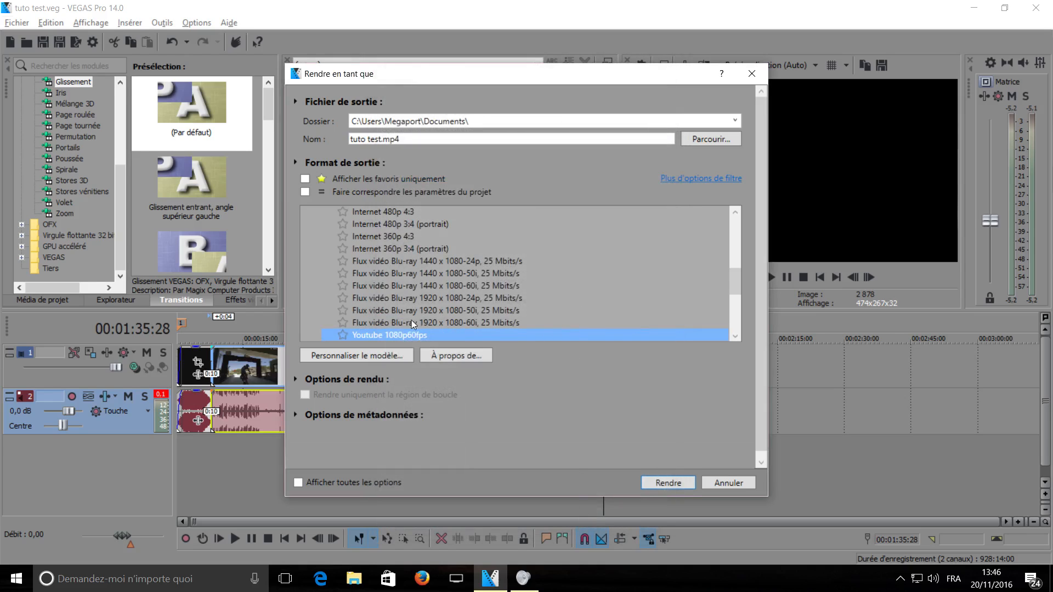
# Mark the Youtube 1080p60fps render template as a favourite.
pyautogui.scroll(-2, 345, 341)
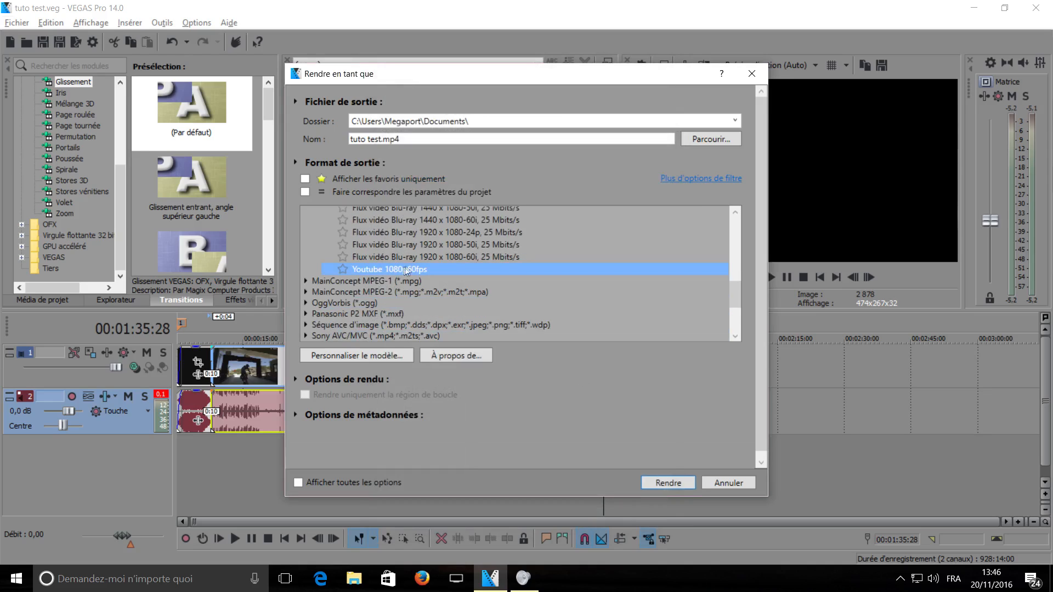
pyautogui.click(344, 270)
# Customize the Internet HD 720p template and name the custom version "Youtube 720p60fps".
pyautogui.scroll(3, 407, 248)
pyautogui.scroll(2, 407, 246)
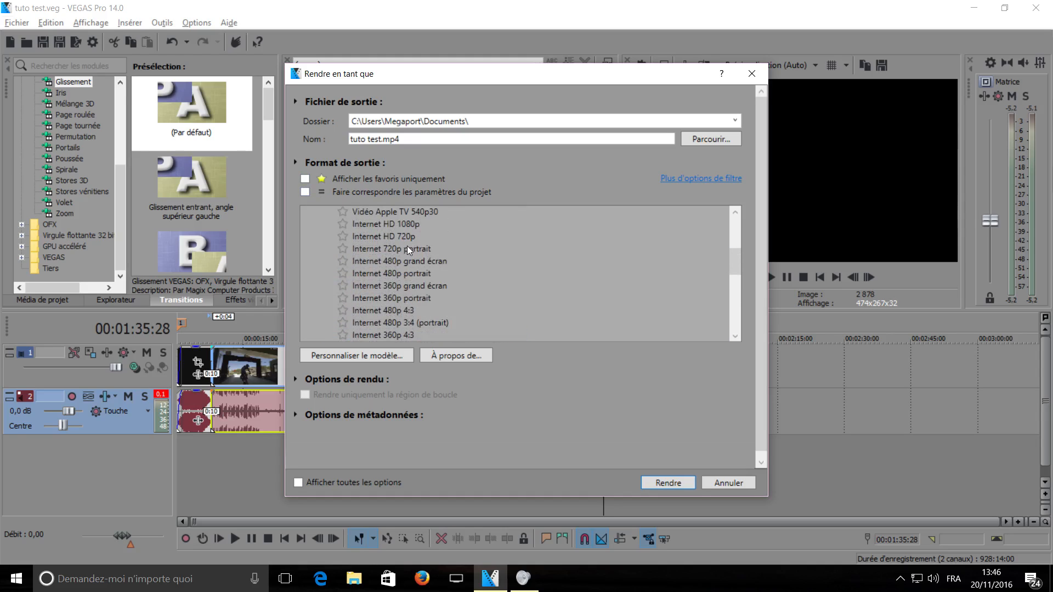
pyautogui.click(406, 237)
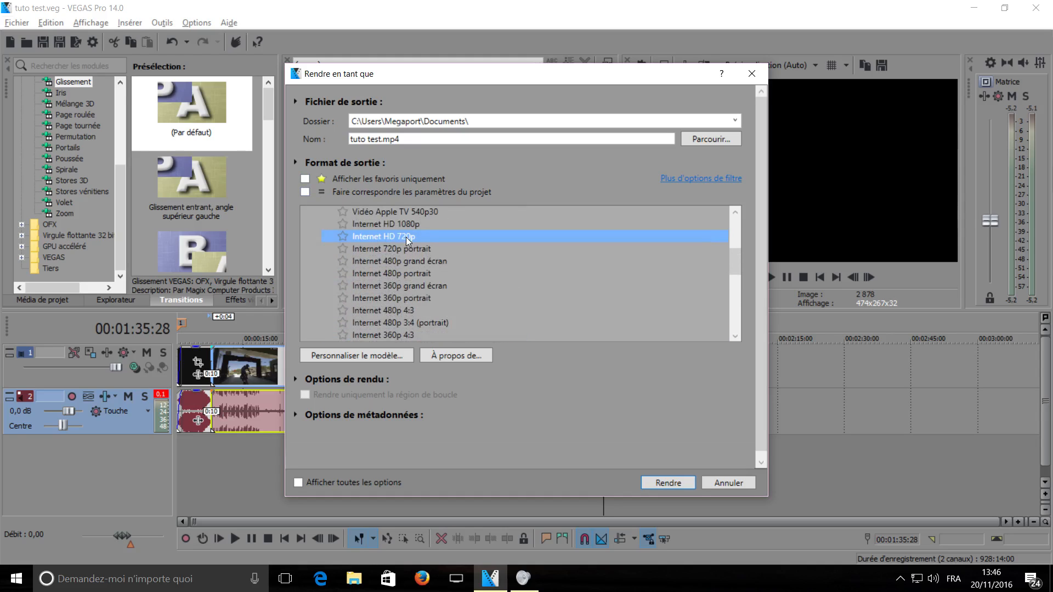
pyautogui.click(367, 355)
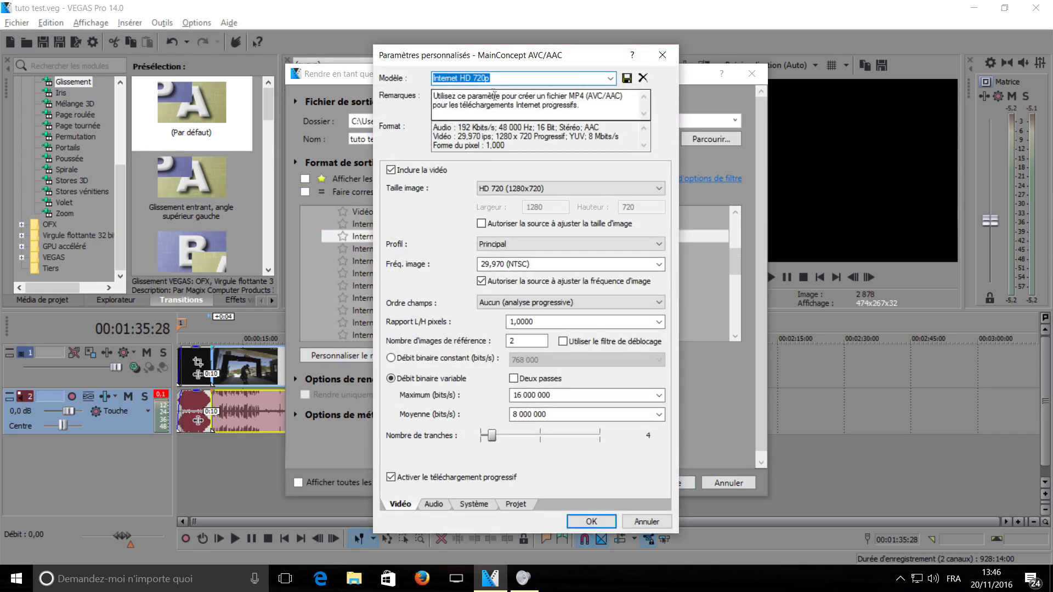
pyautogui.write('Youtu')
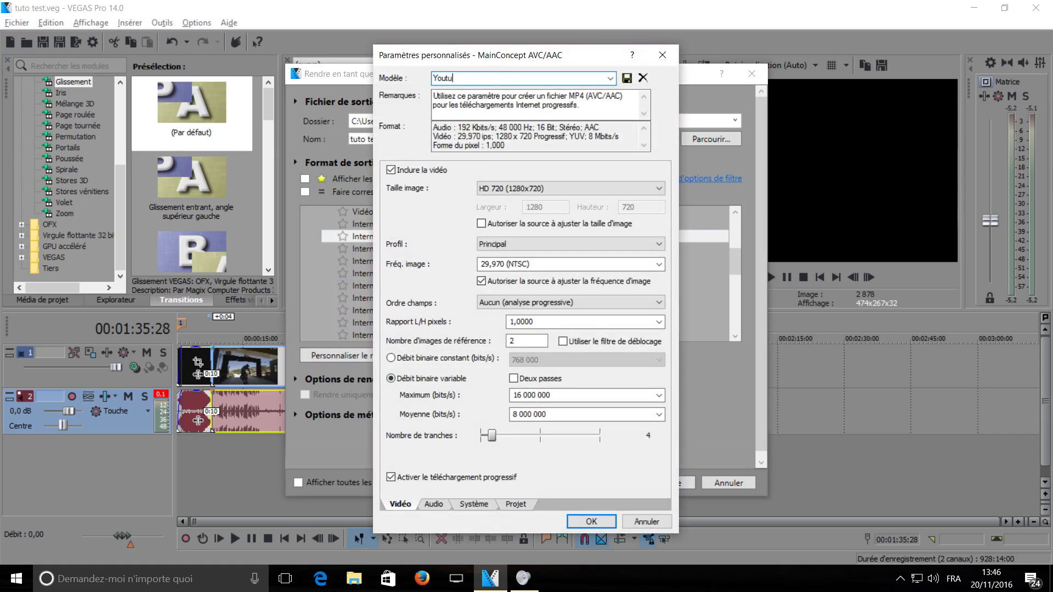
pyautogui.write('be 720p60fps')
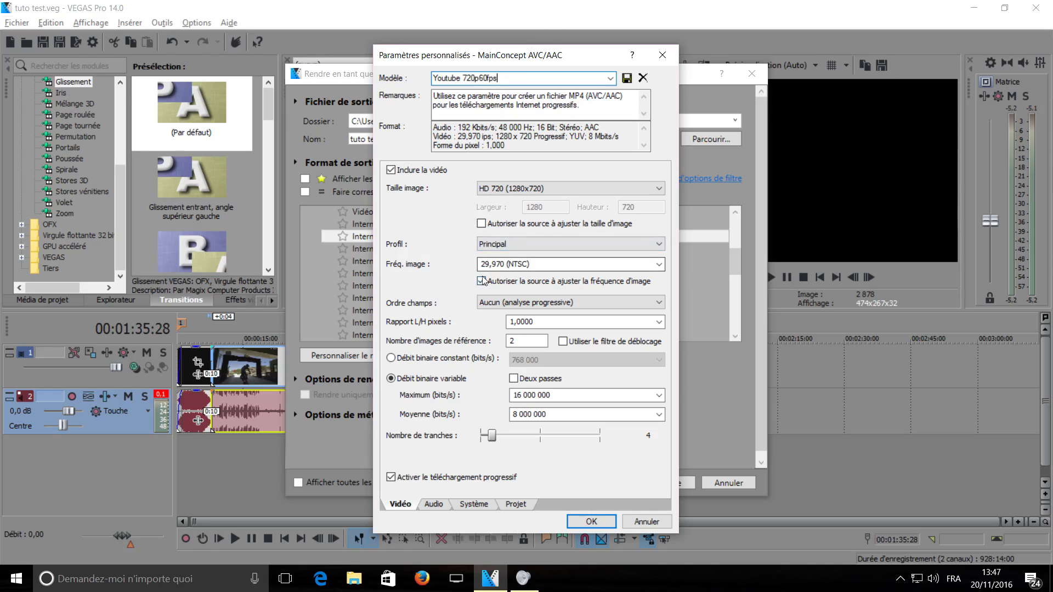
# Disallow the source from adjusting the Youtube 720p60fps template's frame rate, set it to 60 fps and confirm the template.
pyautogui.click(523, 281)
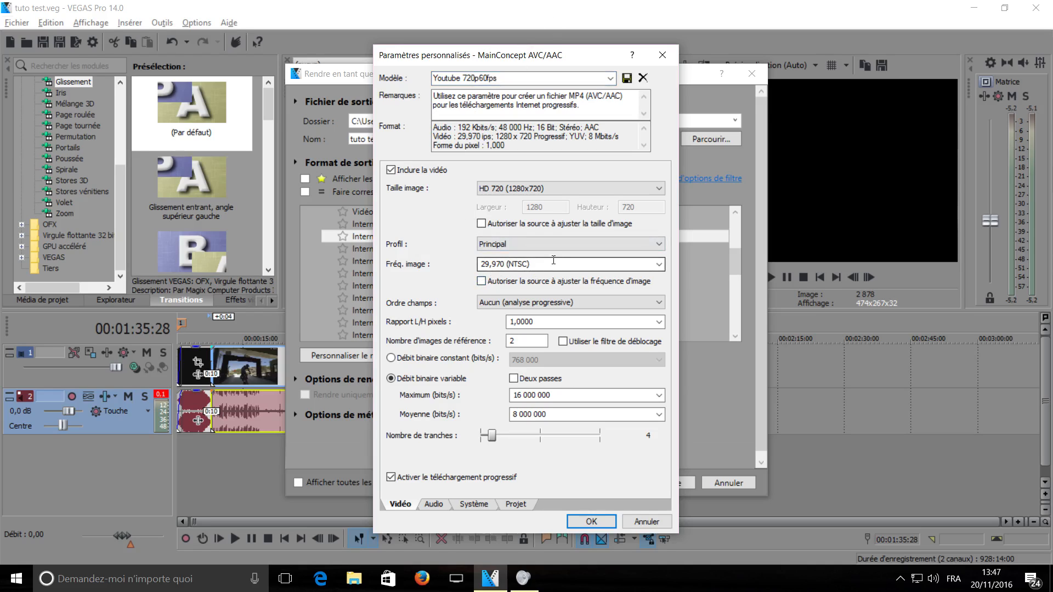
pyautogui.click(553, 260)
pyautogui.write('60')
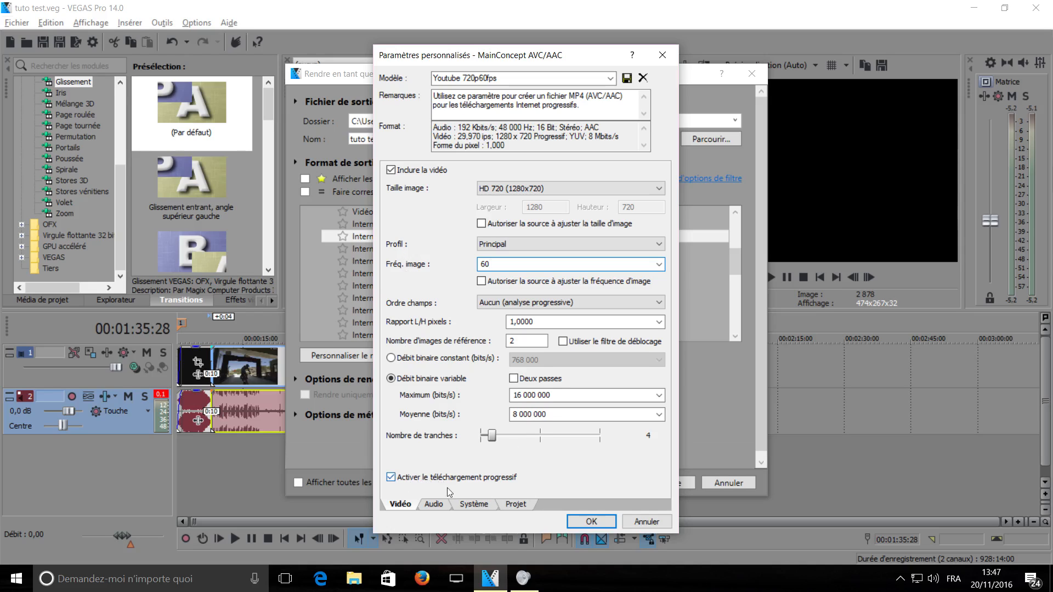
pyautogui.click(585, 522)
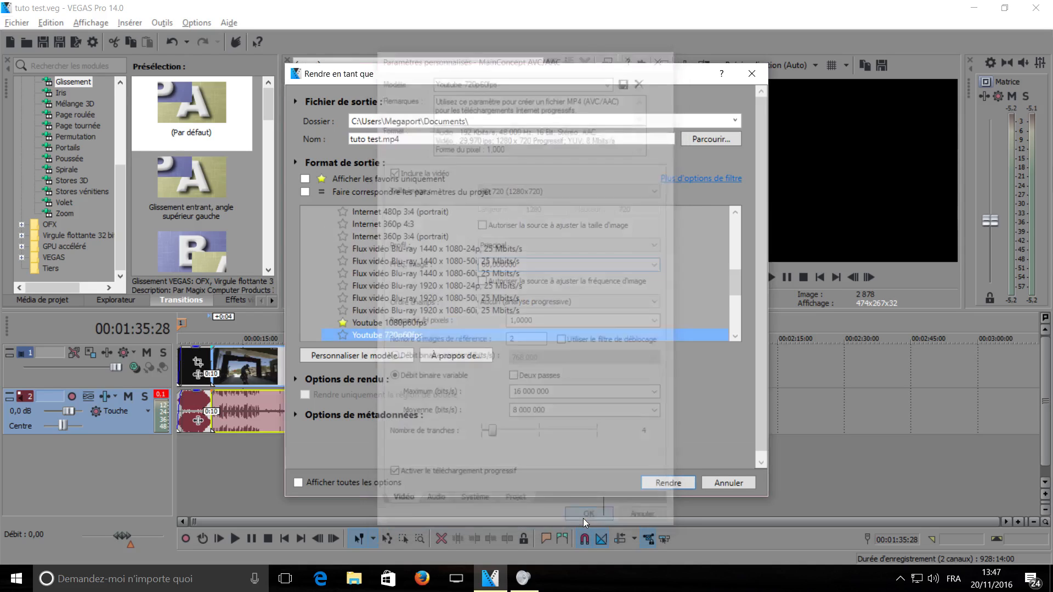
# Mark the Youtube 720p60fps template as a favourite and limit the output format list to favourites only.
pyautogui.click(343, 335)
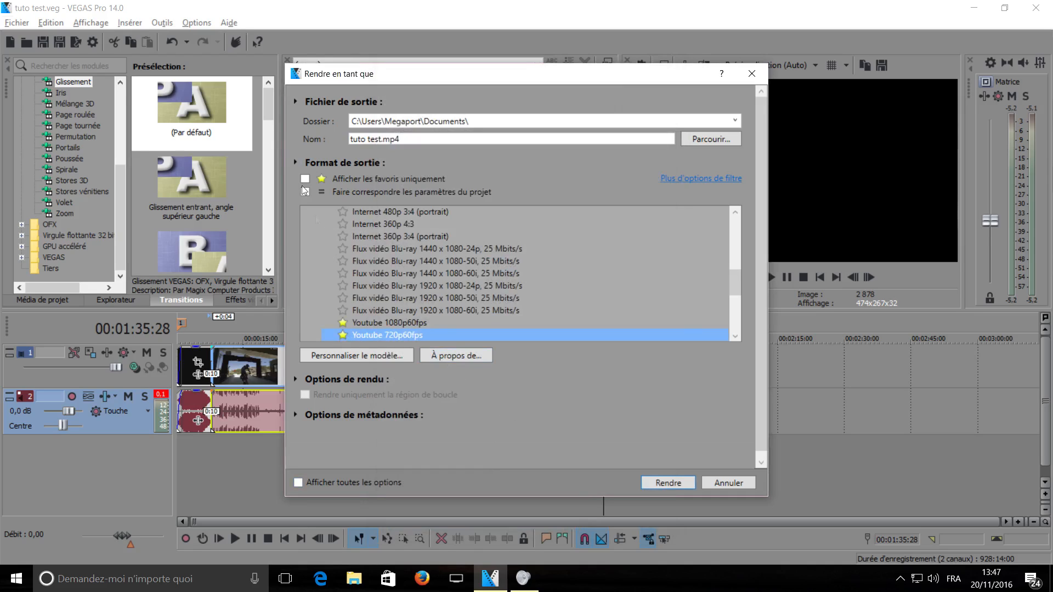
pyautogui.click(304, 180)
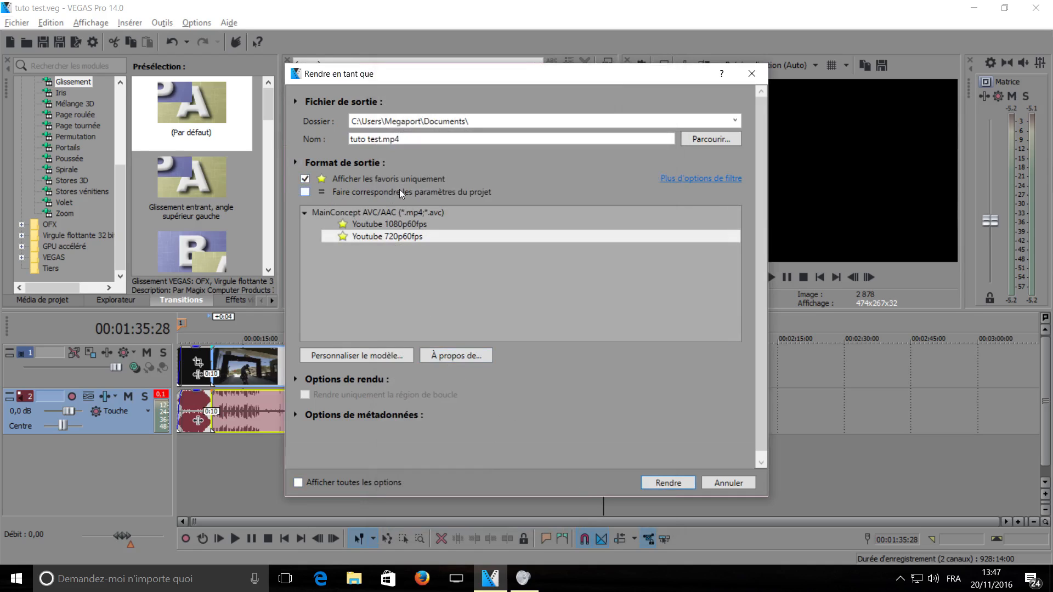
# Choose the favourite Youtube 1080p60fps template and start rendering the project to tuto test.mp4.
pyautogui.click(373, 226)
pyautogui.click(379, 236)
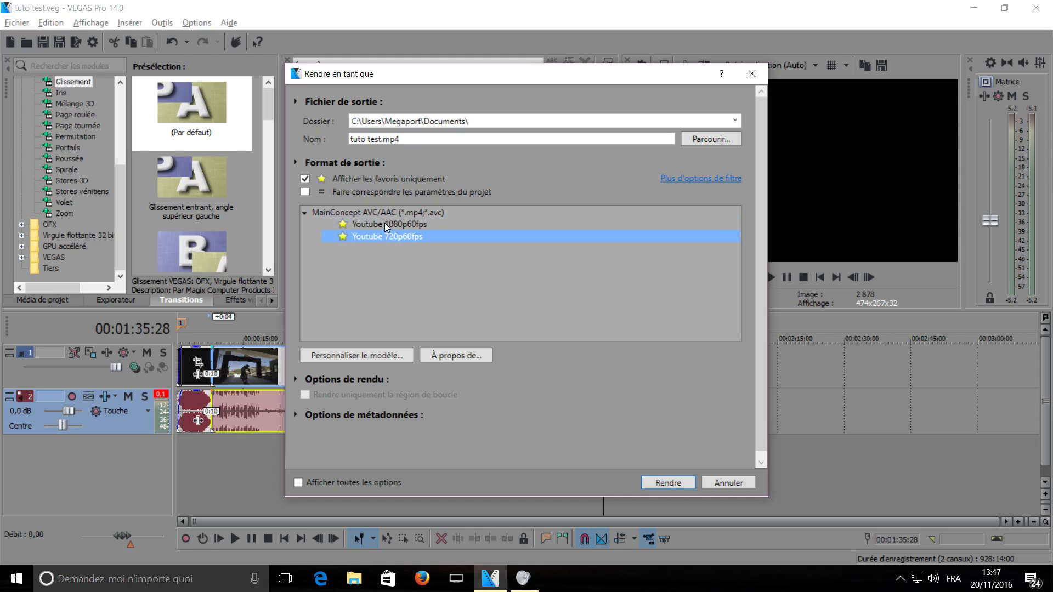
pyautogui.click(384, 223)
pyautogui.click(384, 238)
pyautogui.click(307, 396)
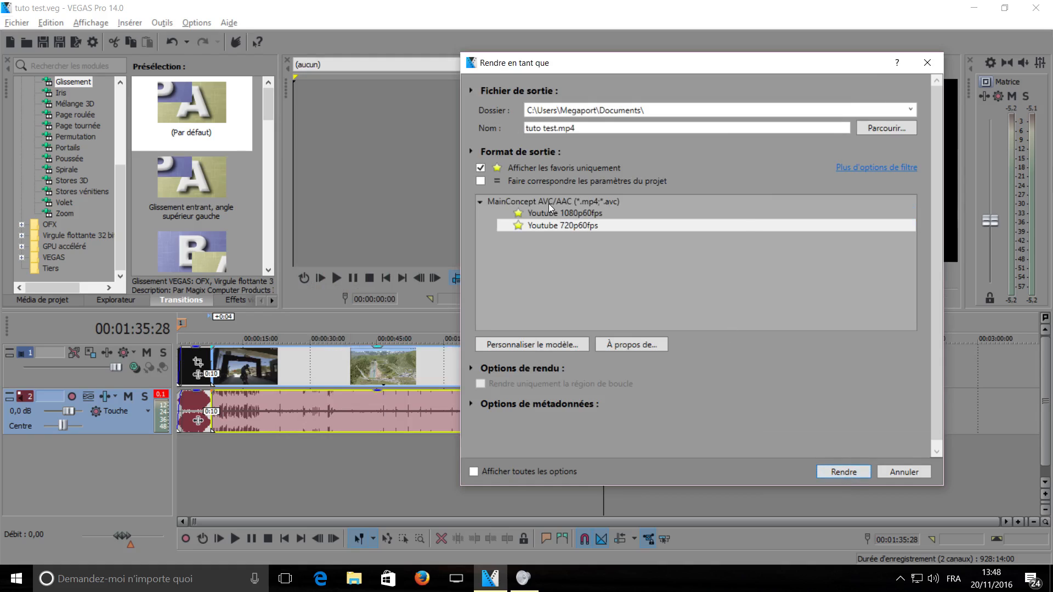
pyautogui.click(549, 212)
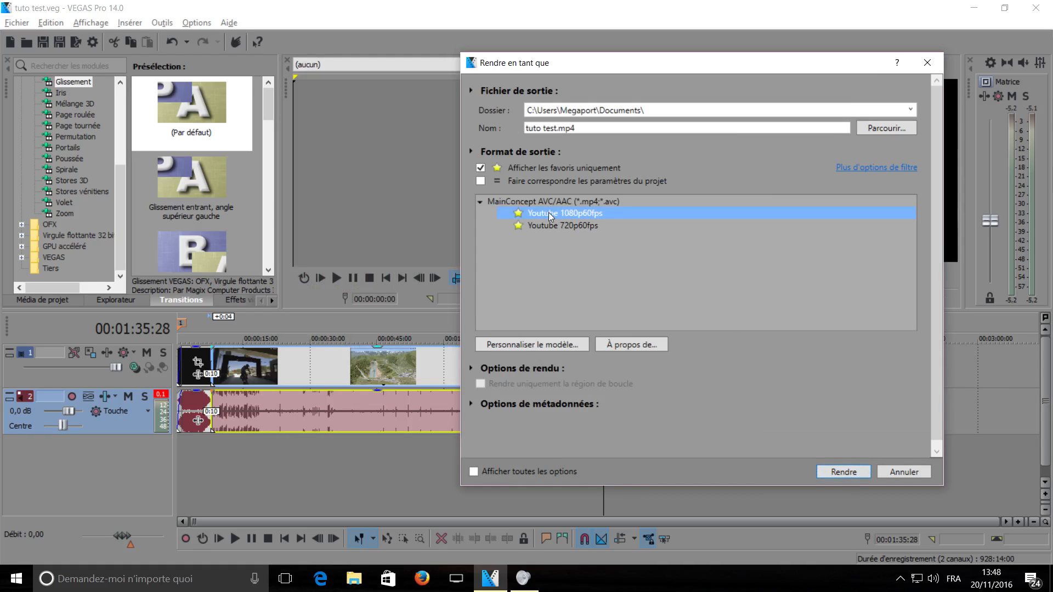
pyautogui.click(847, 471)
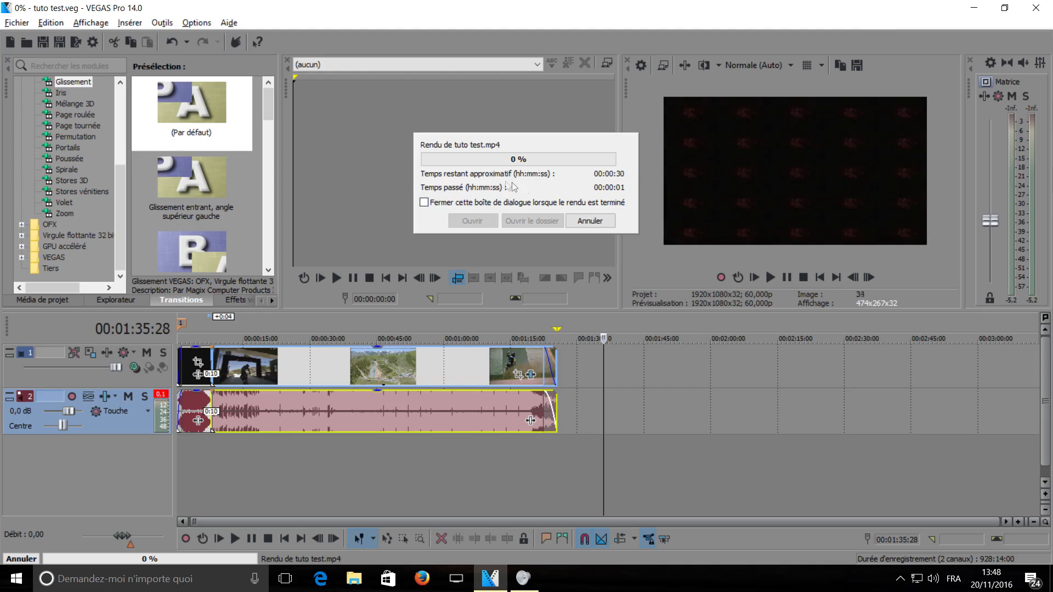